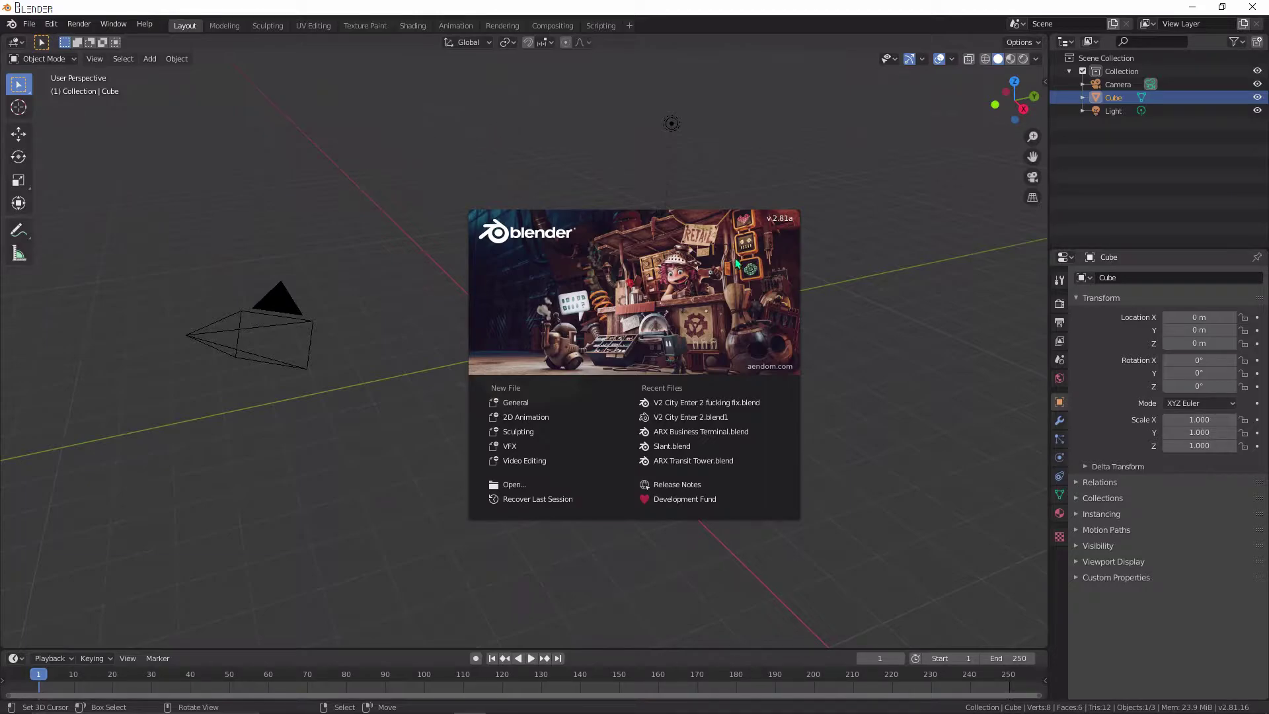
- Close the startup splash screen and orbit the view around the default cube
click(502, 178)
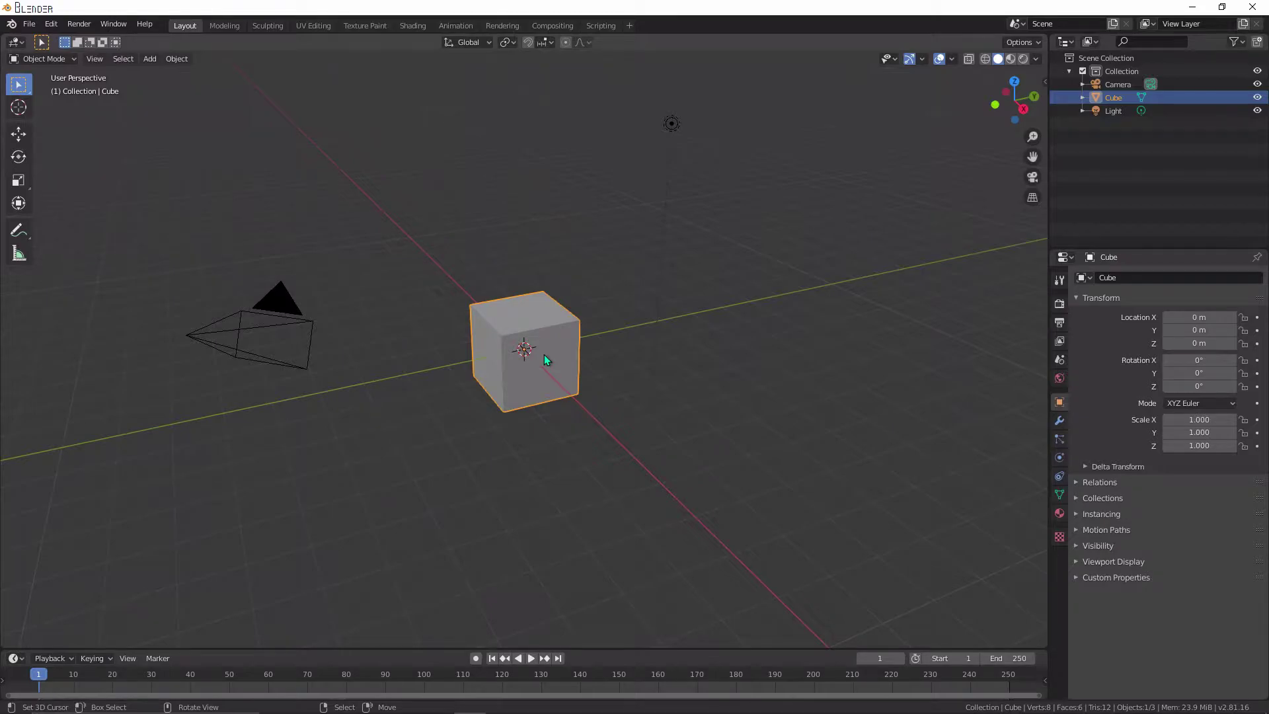
scroll(532, 443, up, 4)
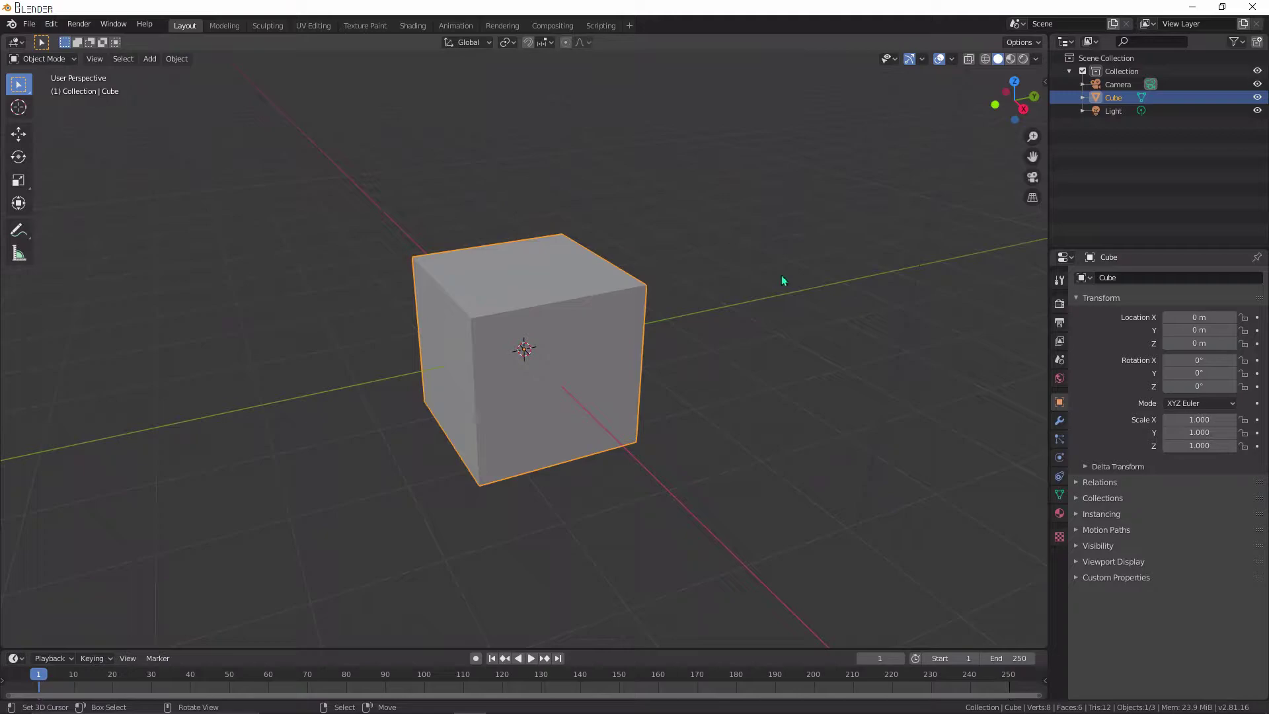
middle_drag(730, 328, 533, 389)
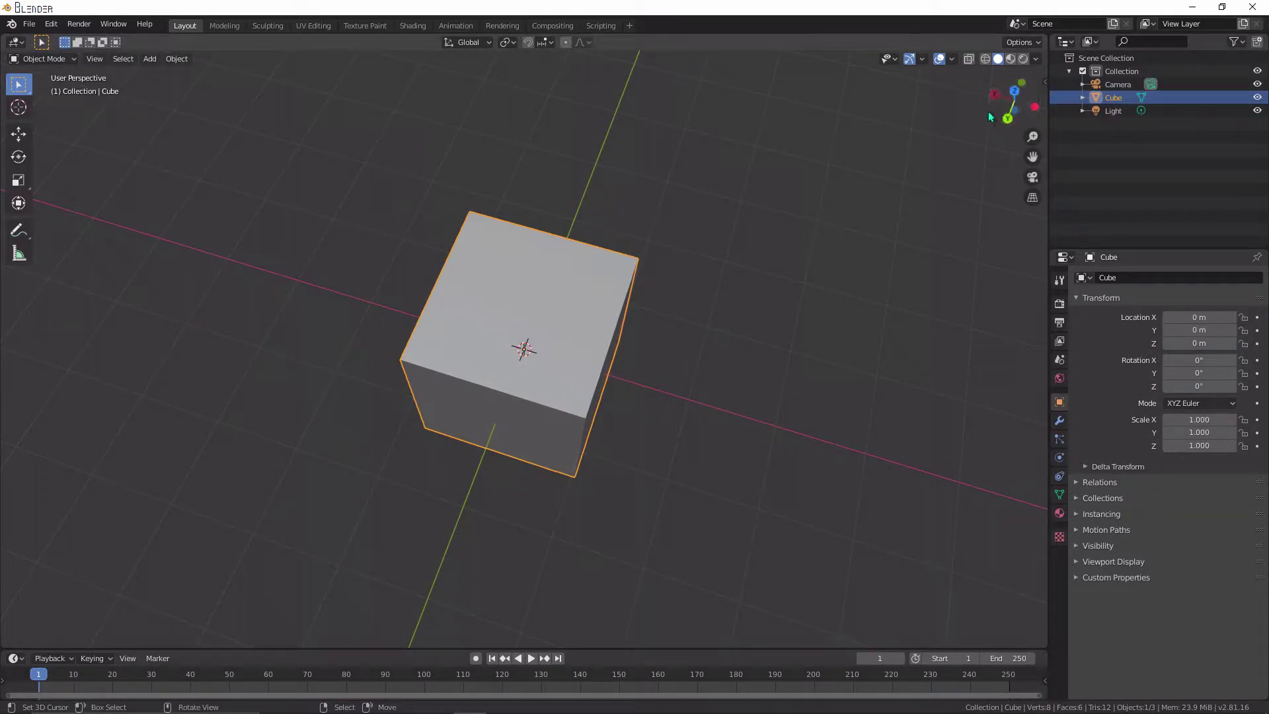
drag(1023, 101, 851, 111)
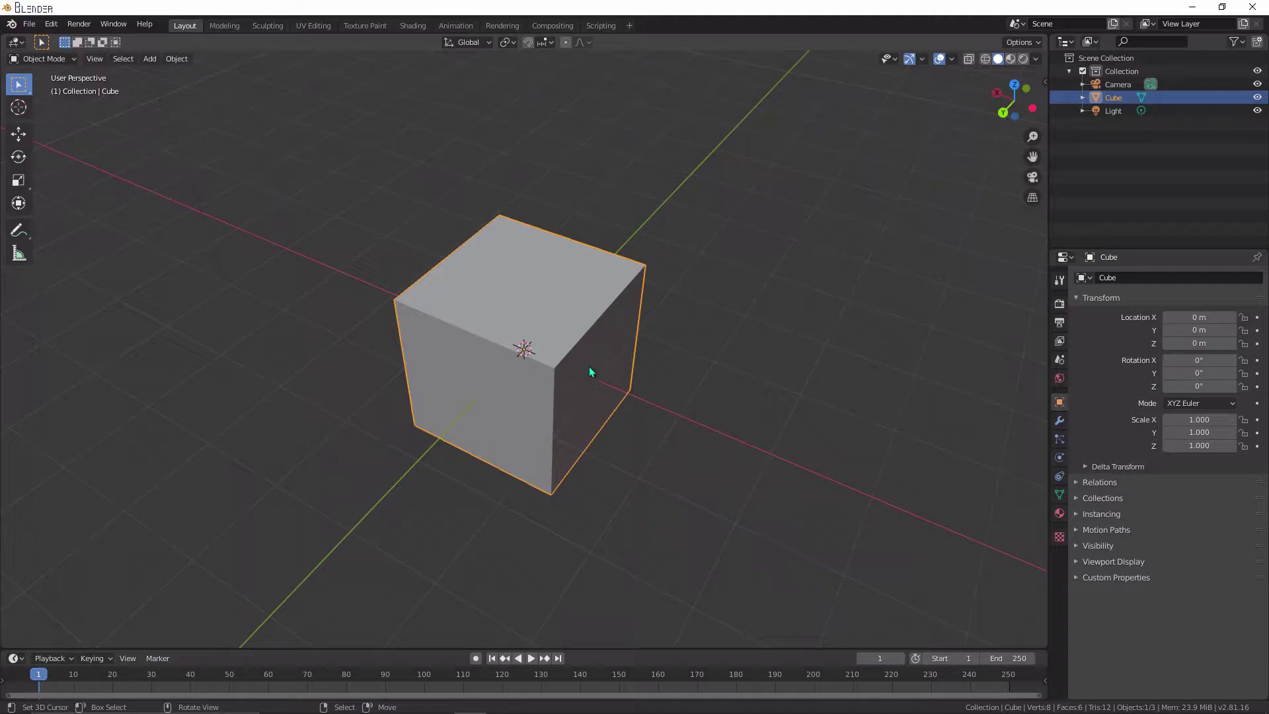
- Zoom in and out on the cube to frame the scene
scroll(601, 364, up, 5)
scroll(608, 362, down, 6)
scroll(608, 362, down, 3)
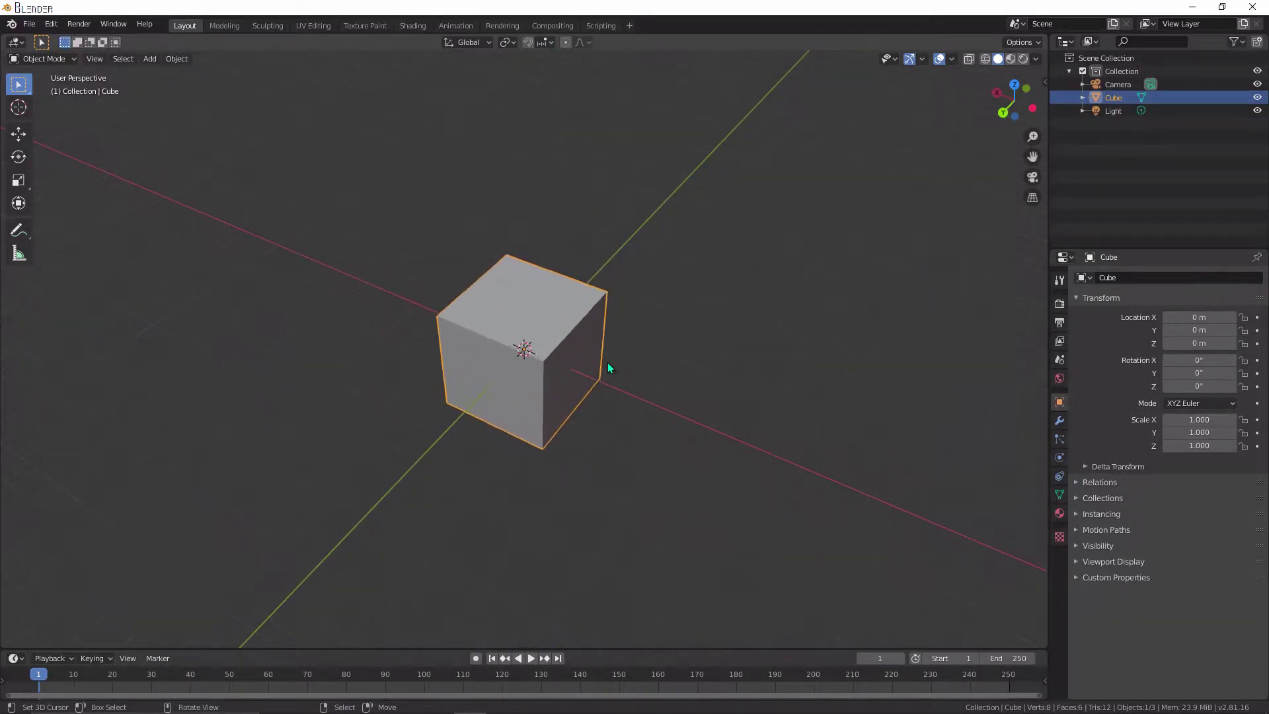
scroll(609, 362, up, 5)
scroll(611, 360, down, 3)
scroll(611, 359, down, 4)
scroll(611, 360, up, 2)
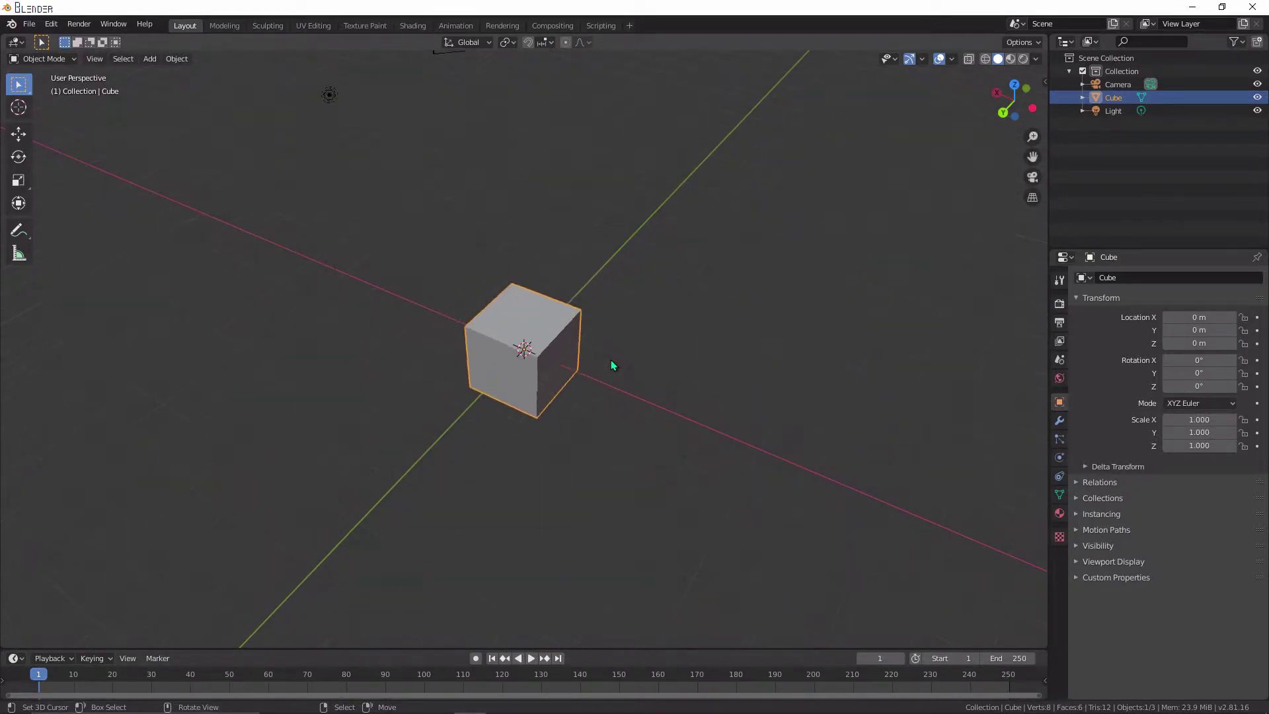
scroll(611, 360, down, 4)
scroll(611, 359, up, 7)
scroll(611, 358, up, 5)
scroll(611, 358, down, 5)
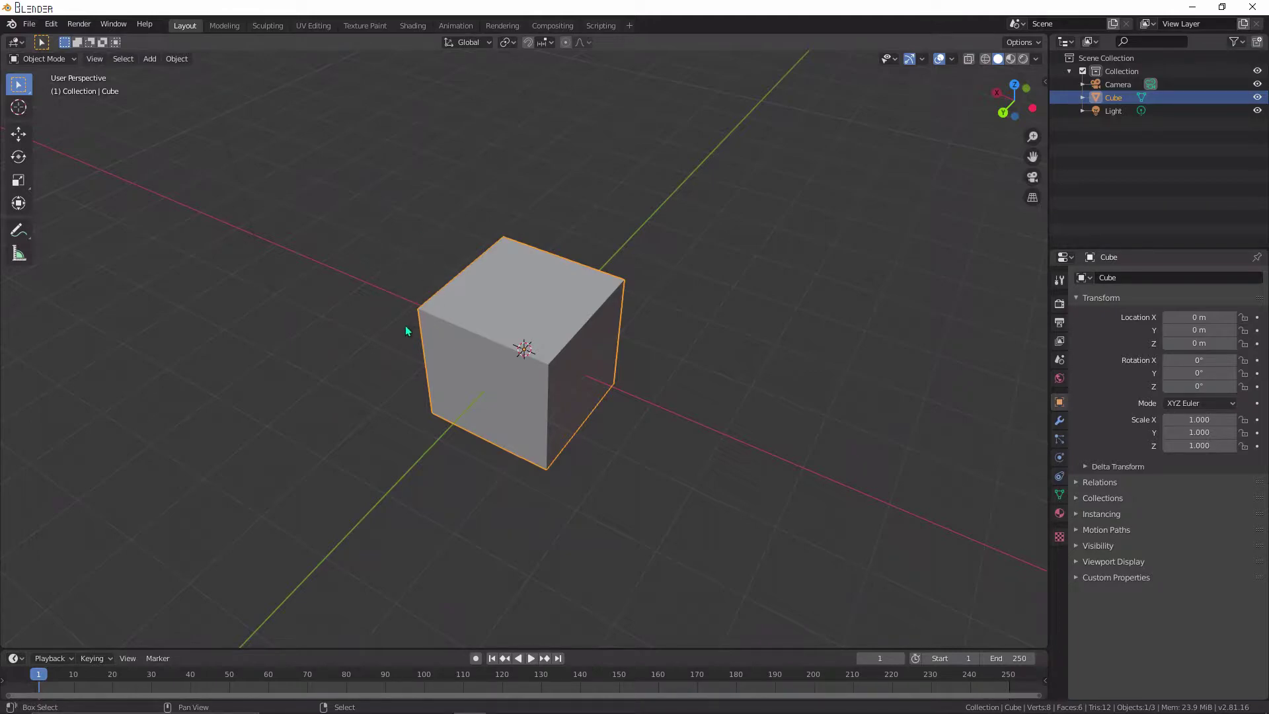
shift+middle_drag(431, 337, 460, 312)
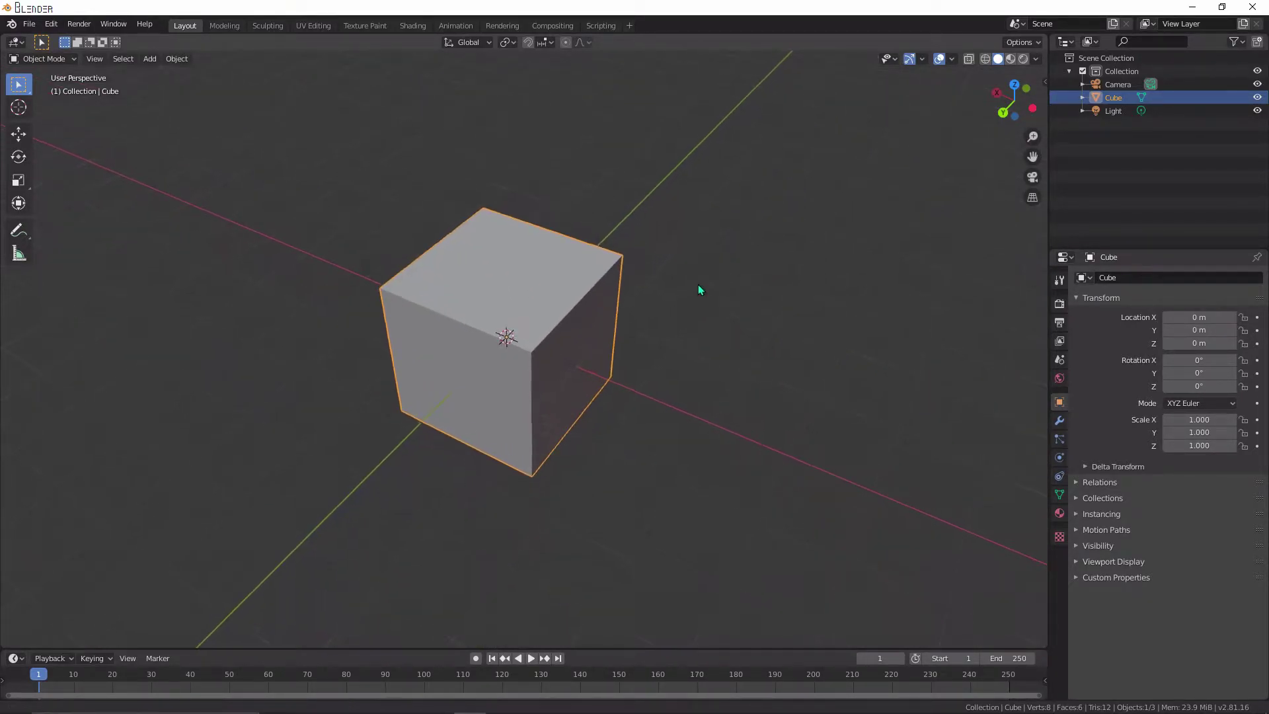
ctrl+middle_drag(698, 287, 575, 320)
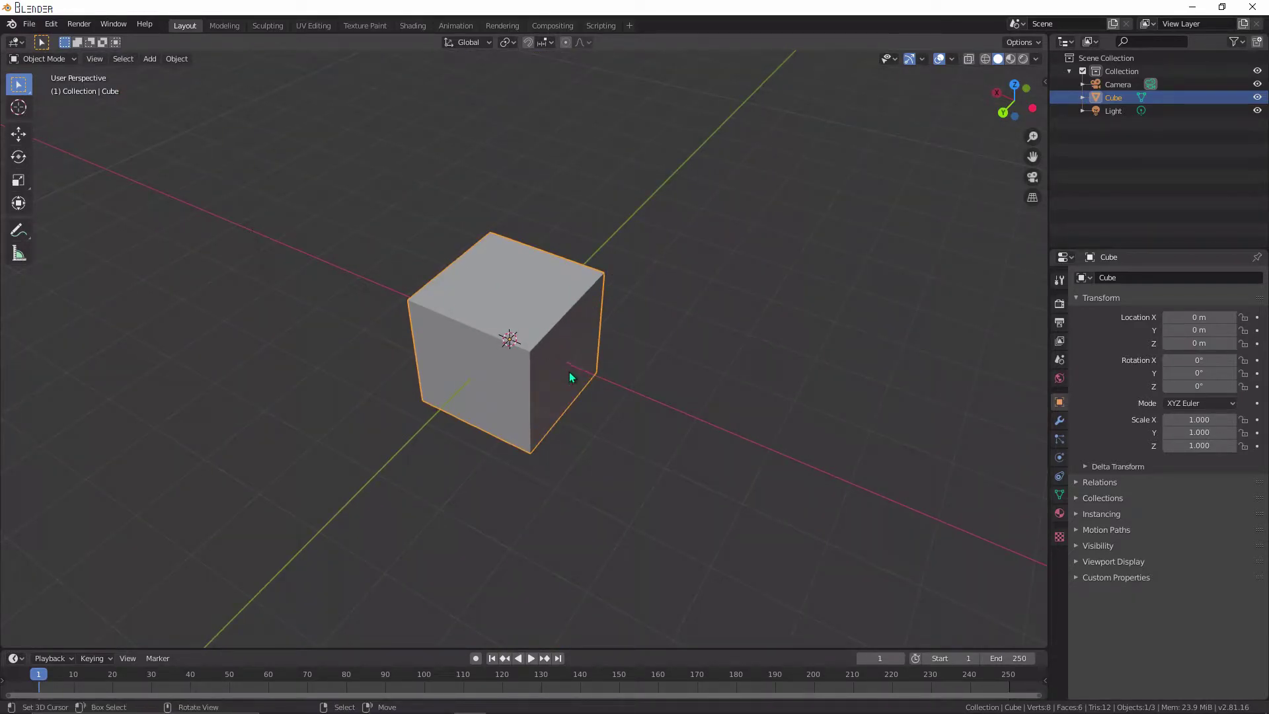
middle_drag(571, 377, 620, 336)
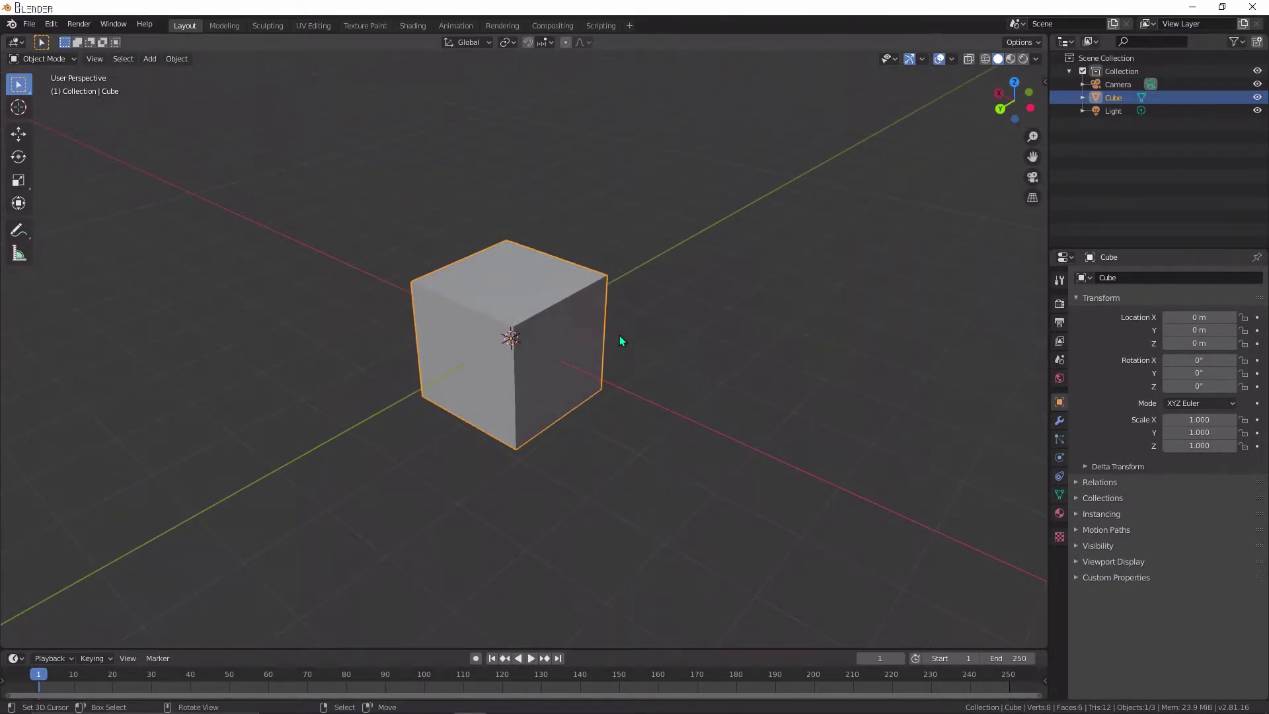
middle_drag(620, 337, 542, 321)
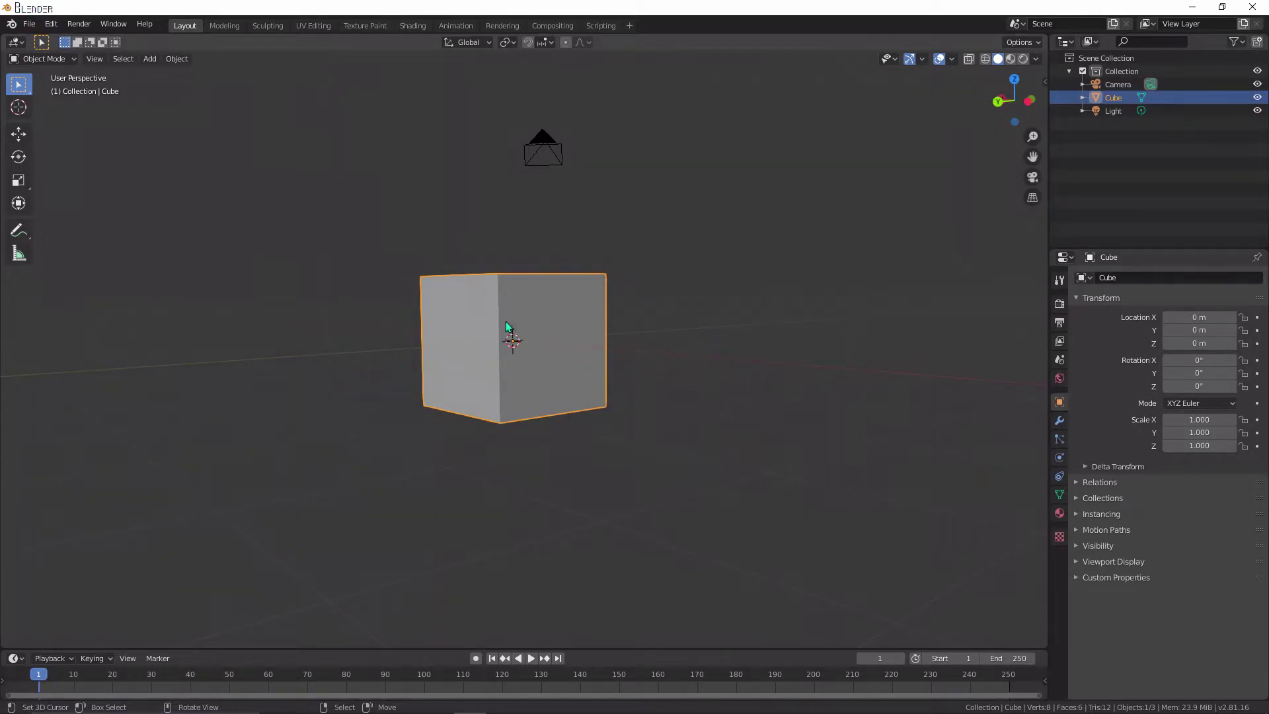
middle_drag(509, 331, 489, 379)
scroll(483, 379, up, 1)
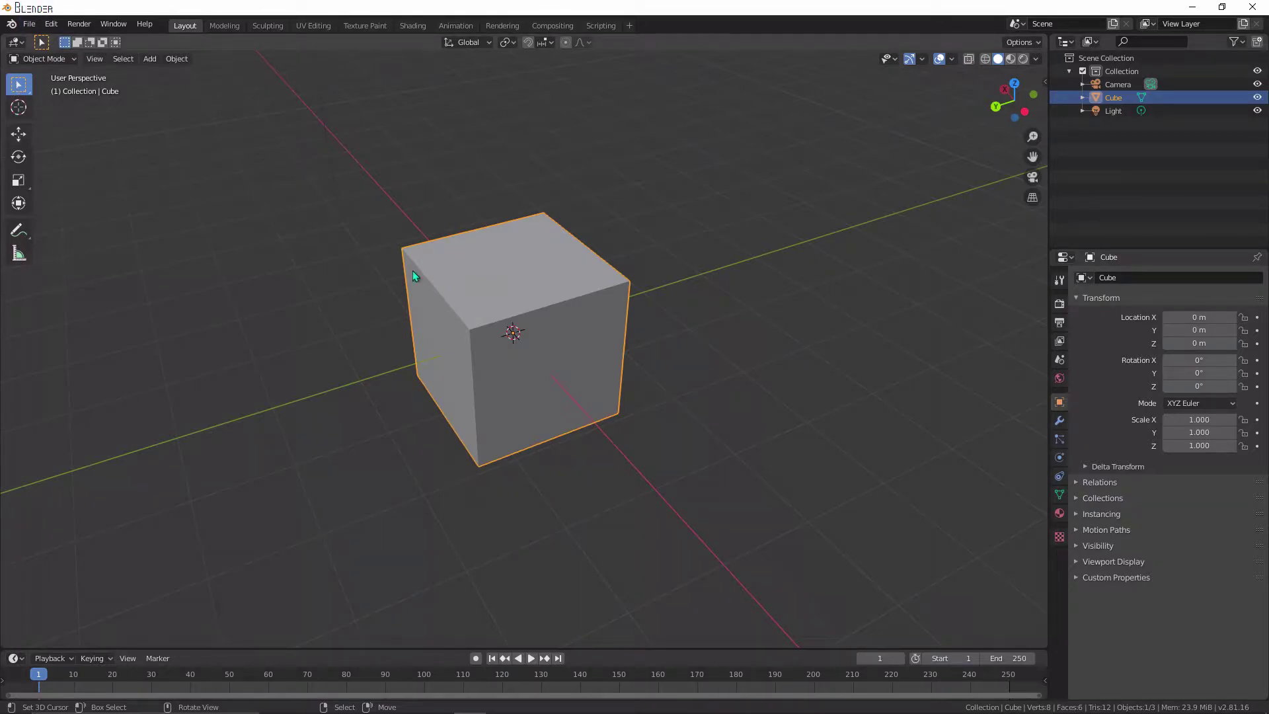
- With the Move gizmo, slide the cube along Y, raise it to Z 1.2242 m and shift X to 0.9366 m
click(19, 134)
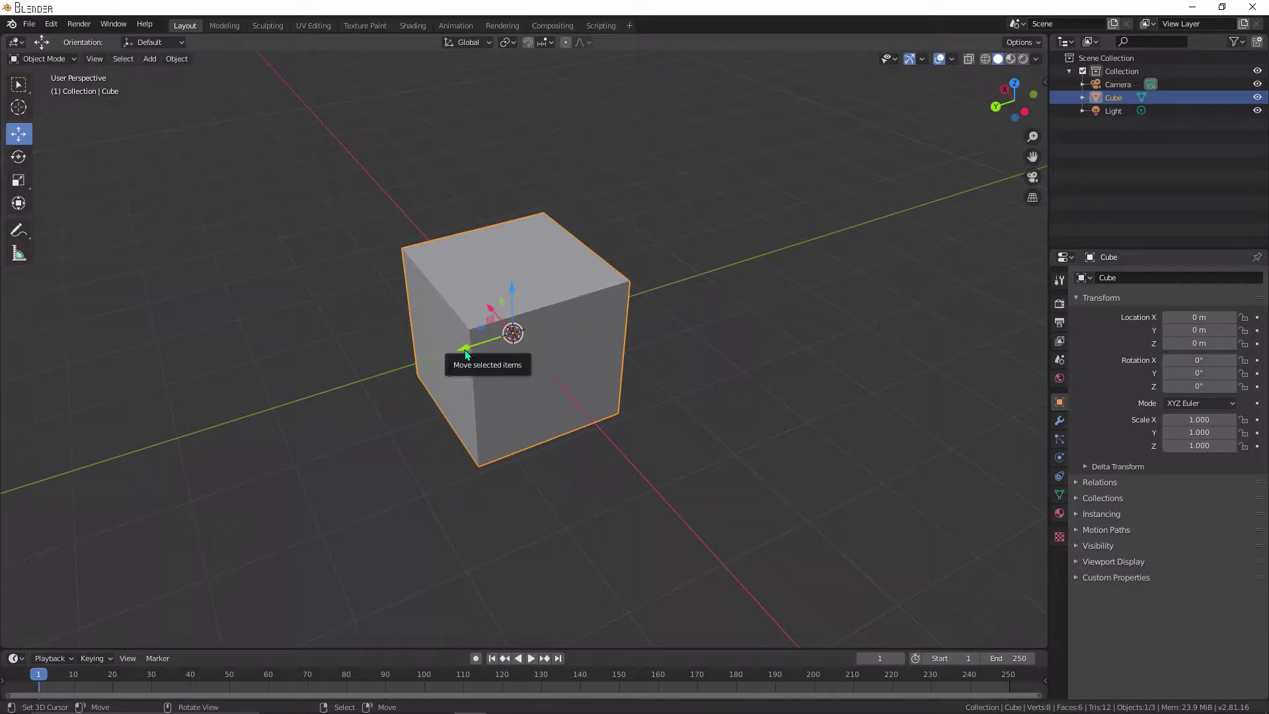
drag(465, 350, 258, 448)
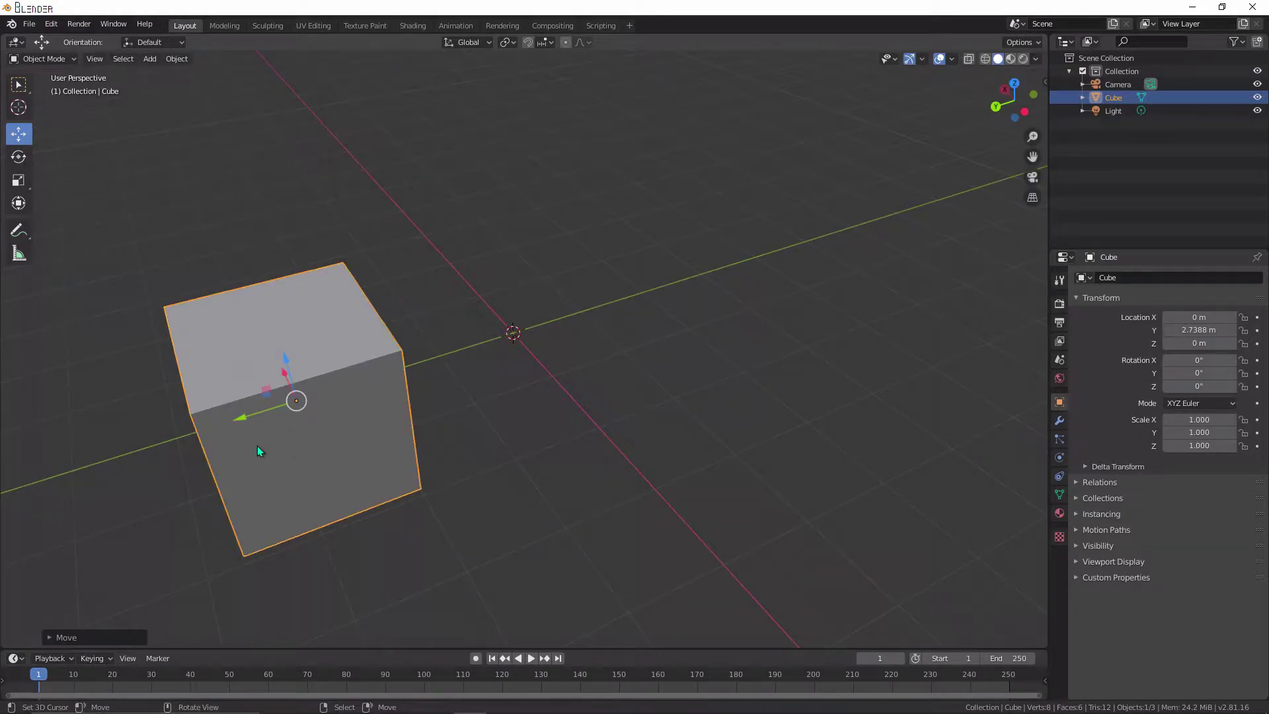
drag(291, 365, 273, 268)
middle_drag(273, 268, 343, 295)
drag(316, 322, 330, 283)
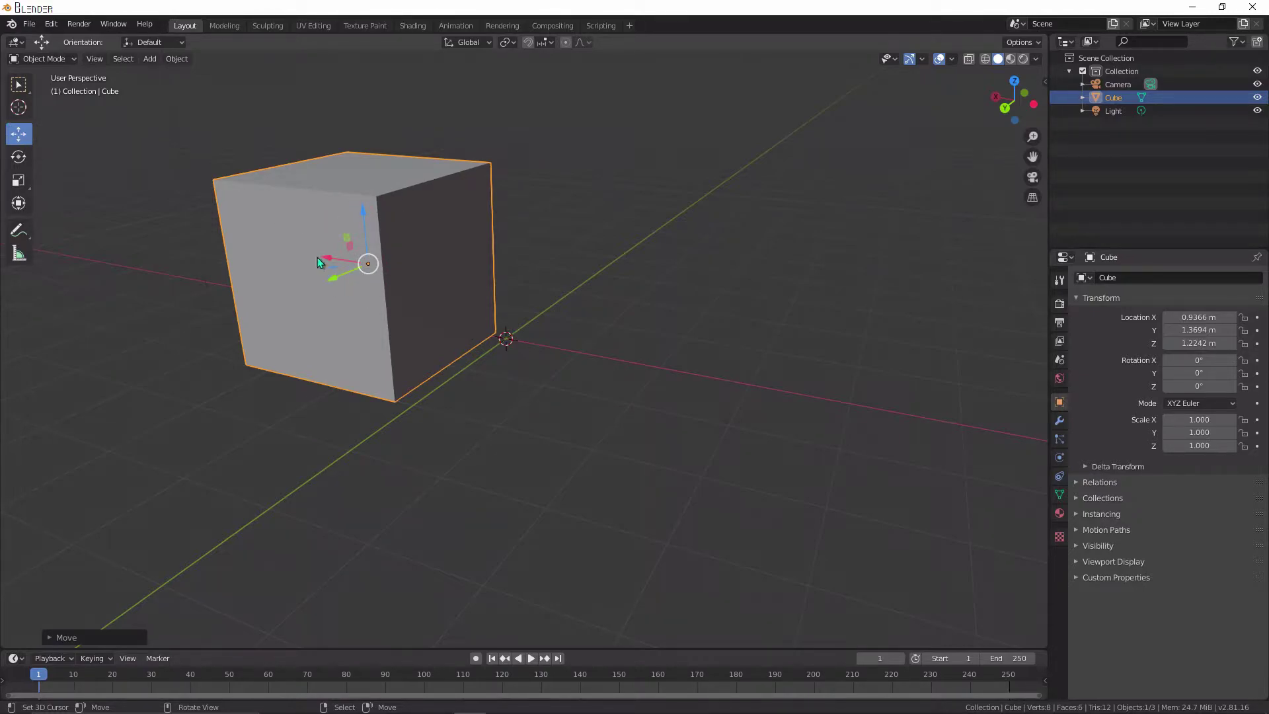
- Reposition the cube freely and in the XZ plane to about X -0.61, Y 1.65, Z 2.16 m
drag(331, 257, 404, 280)
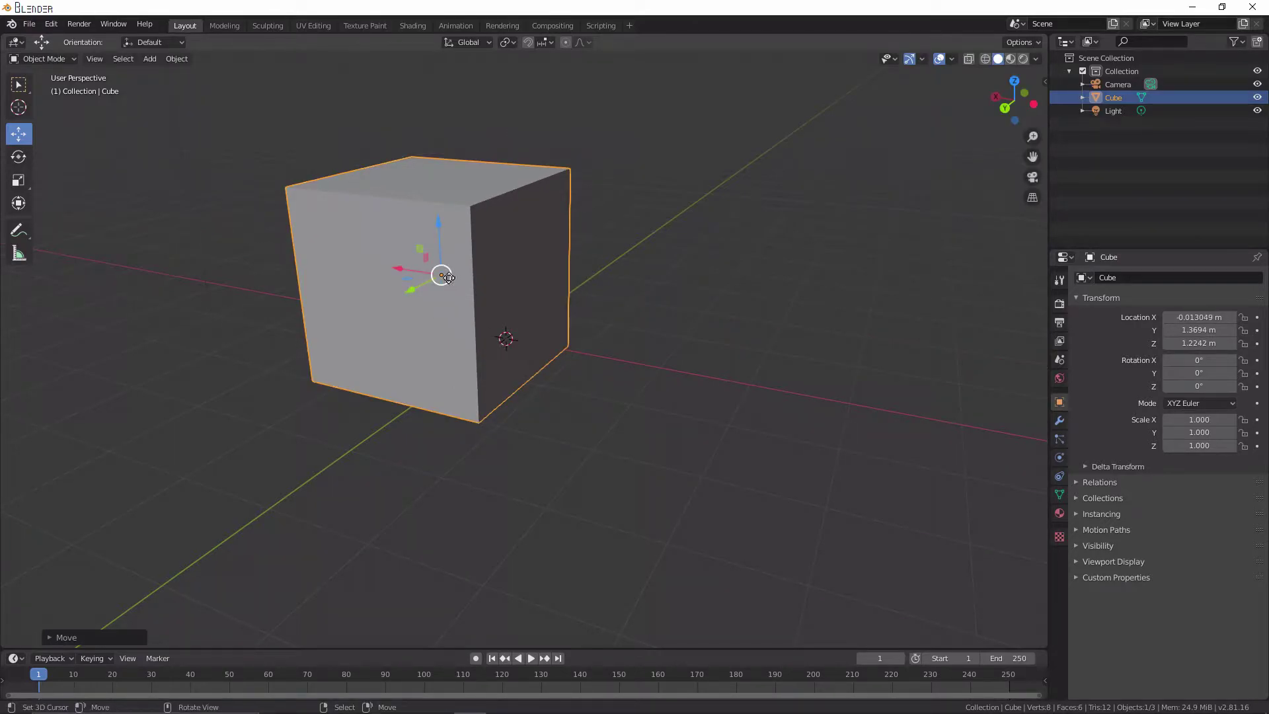
drag(450, 279, 375, 258)
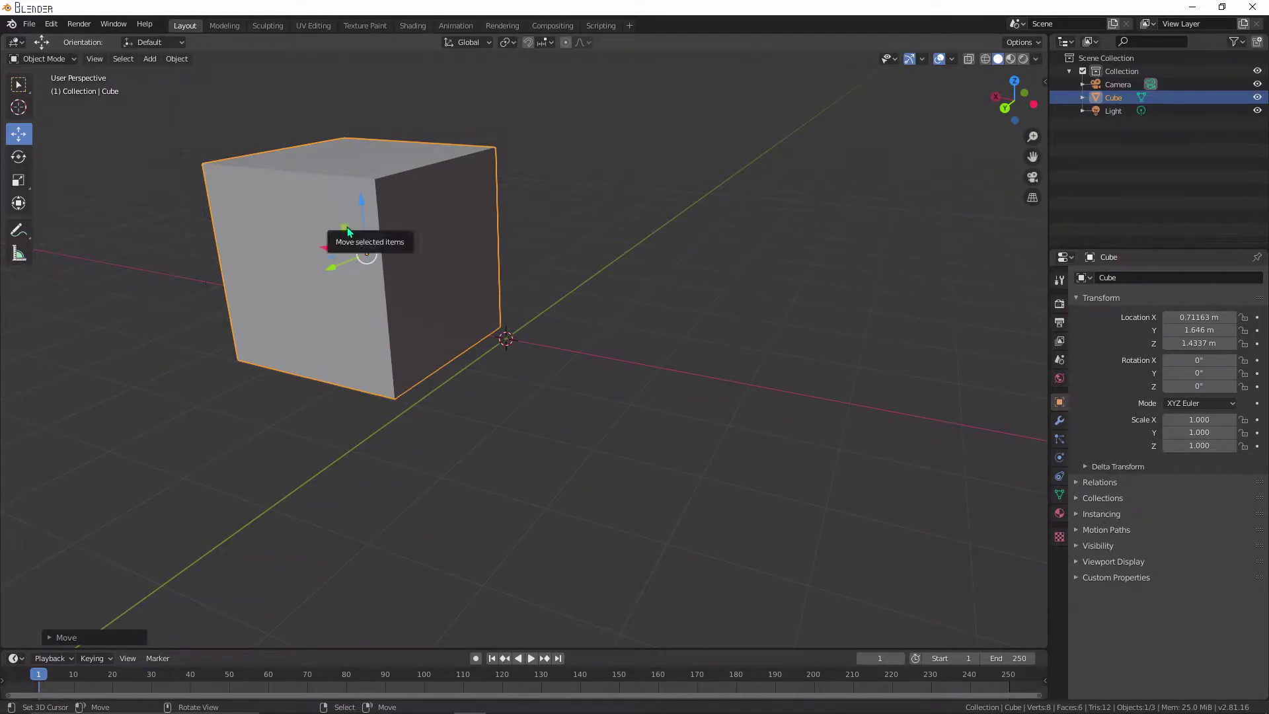
middle_drag(349, 225, 430, 227)
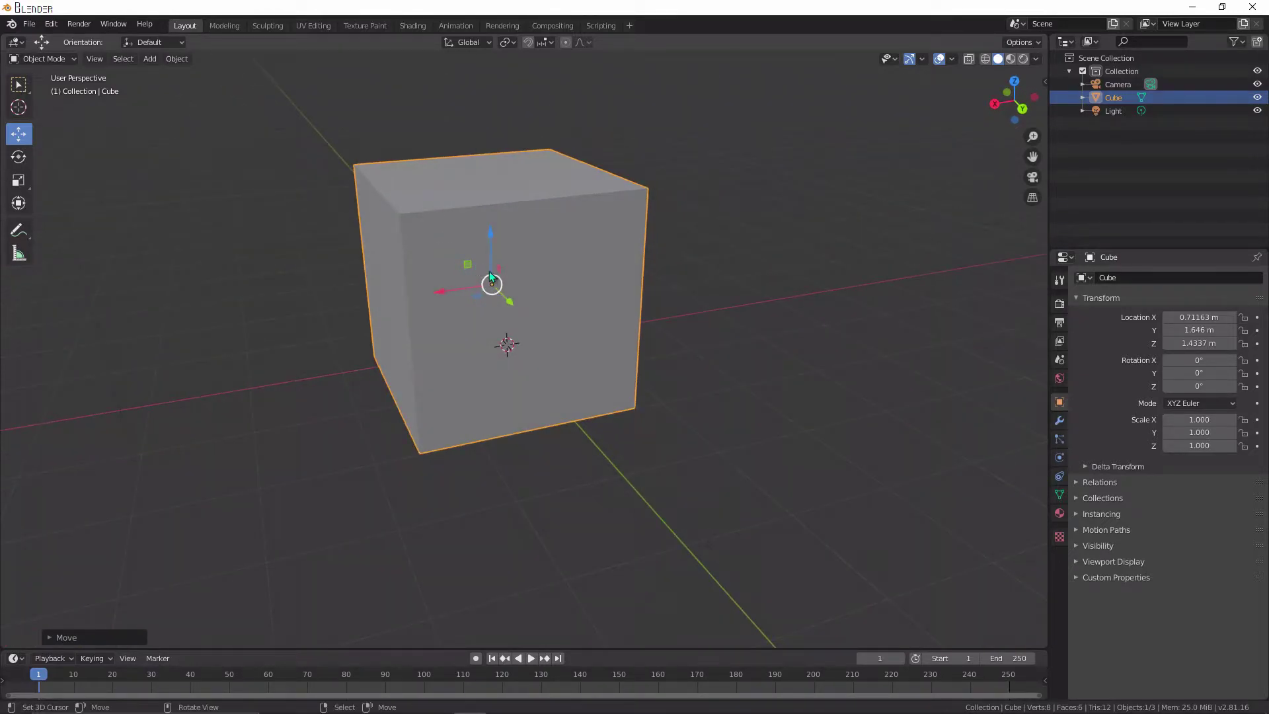
middle_drag(490, 276, 429, 229)
drag(420, 225, 744, 276)
mouse_move(744, 276)
middle_down()
mouse_move(728, 307)
mouse_move(743, 313)
mouse_move(744, 271)
mouse_move(791, 311)
mouse_move(756, 263)
mouse_move(753, 275)
middle_up()
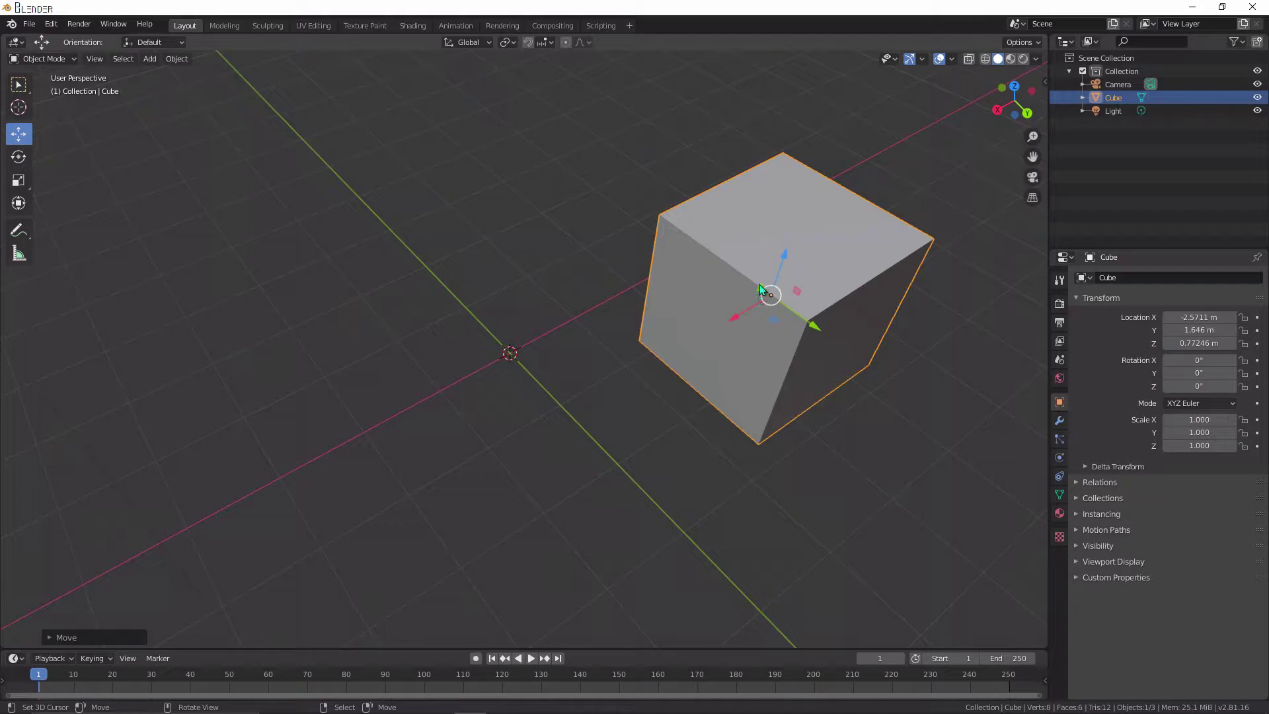
drag(759, 284, 651, 267)
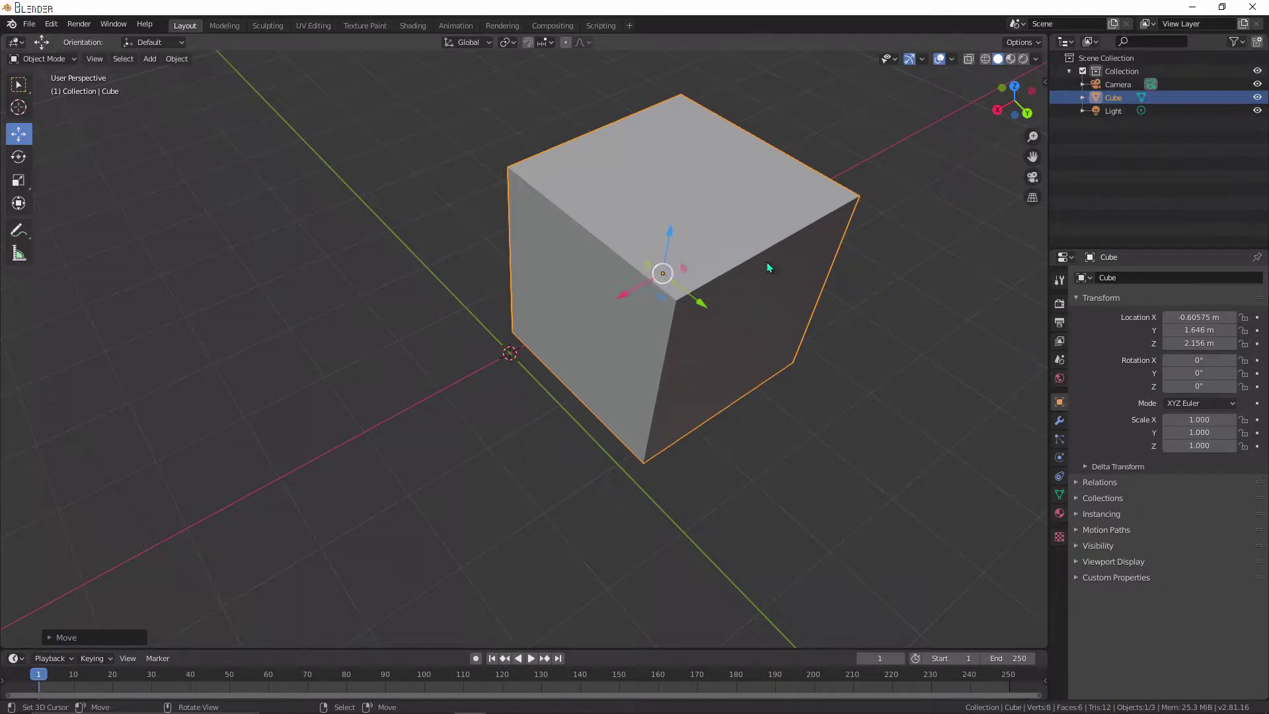
scroll(648, 289, down, 4)
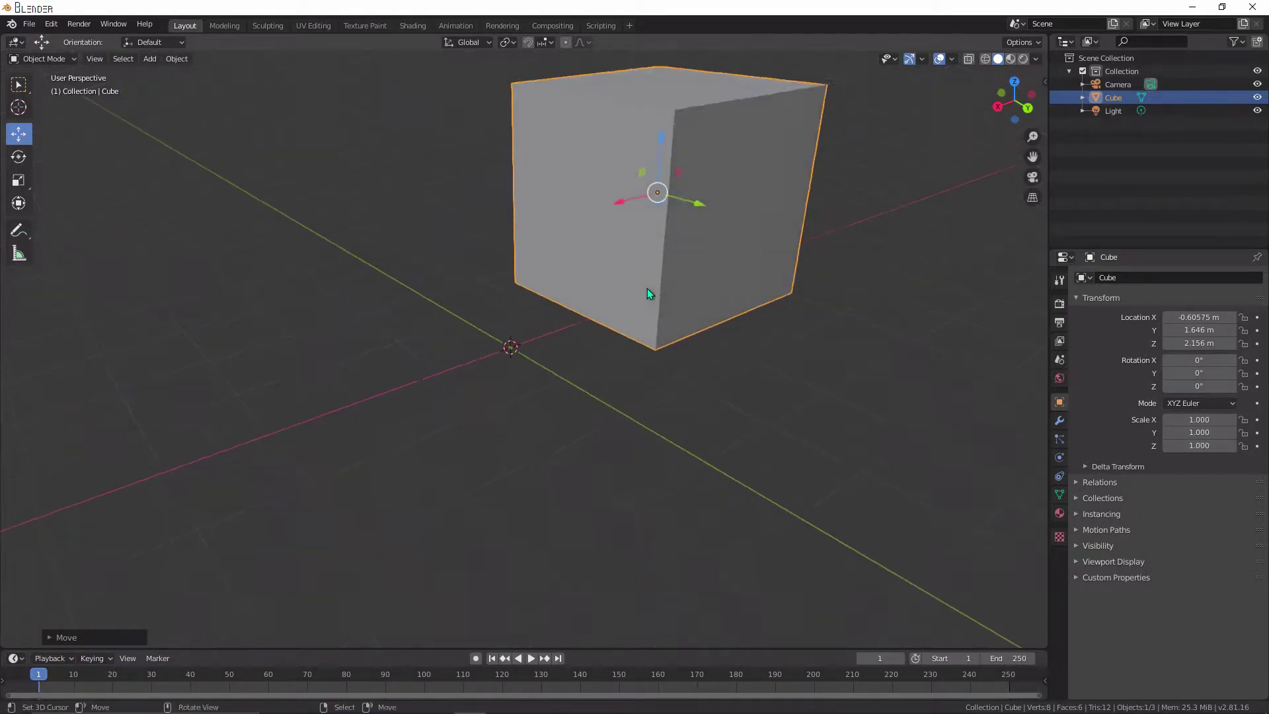
- Rotate the cube about Y and X, then freely, to about -86.2°, -38.1°, -463°
click(18, 159)
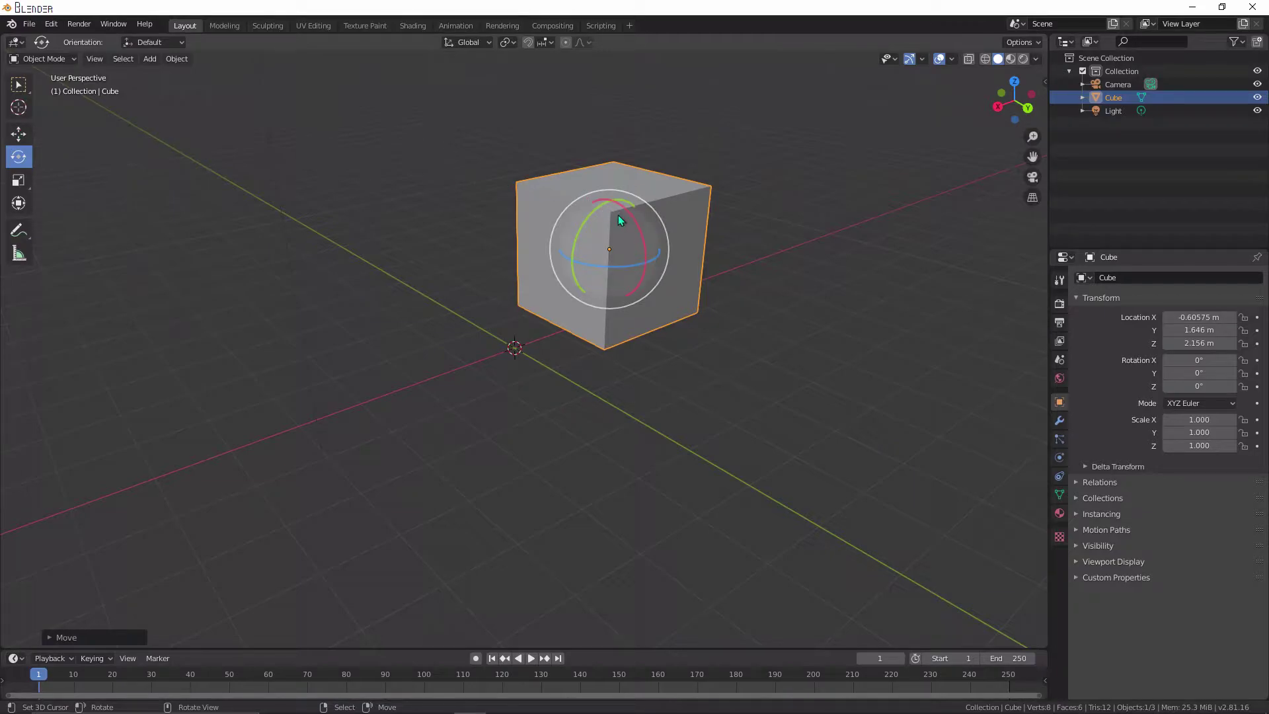
drag(589, 220, 595, 297)
drag(654, 236, 611, 323)
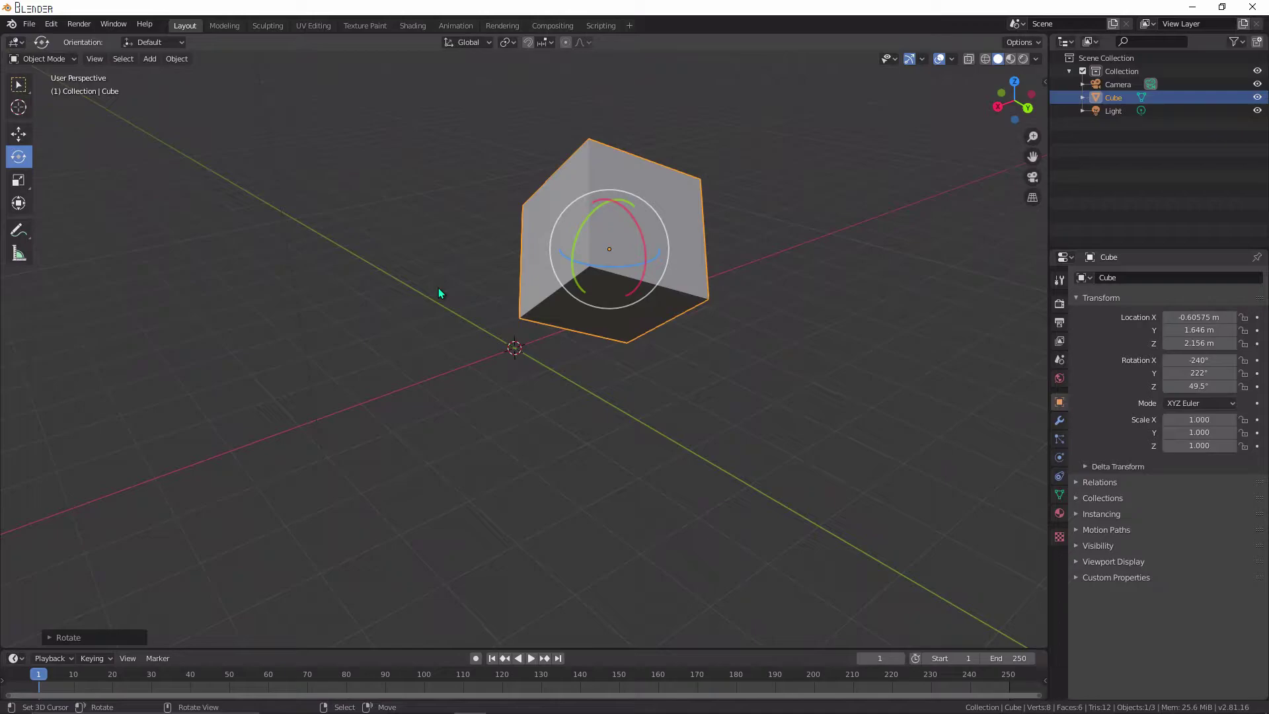
key(r)
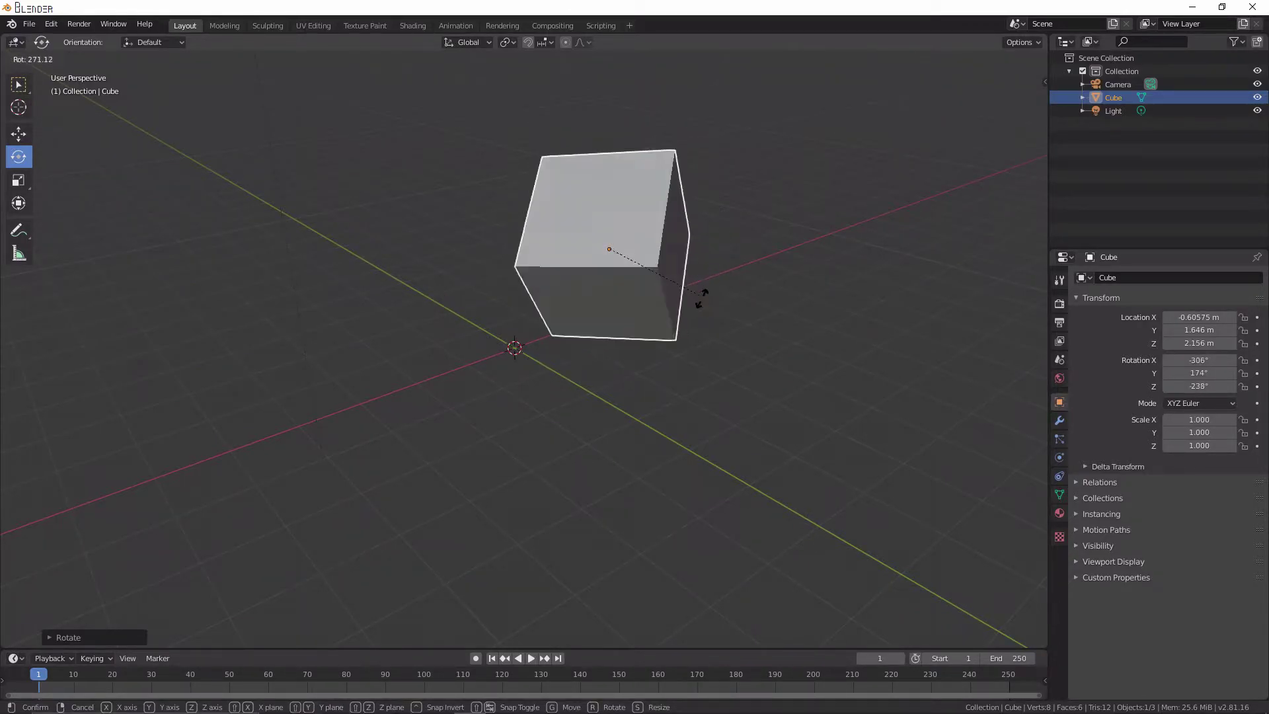
click(603, 365)
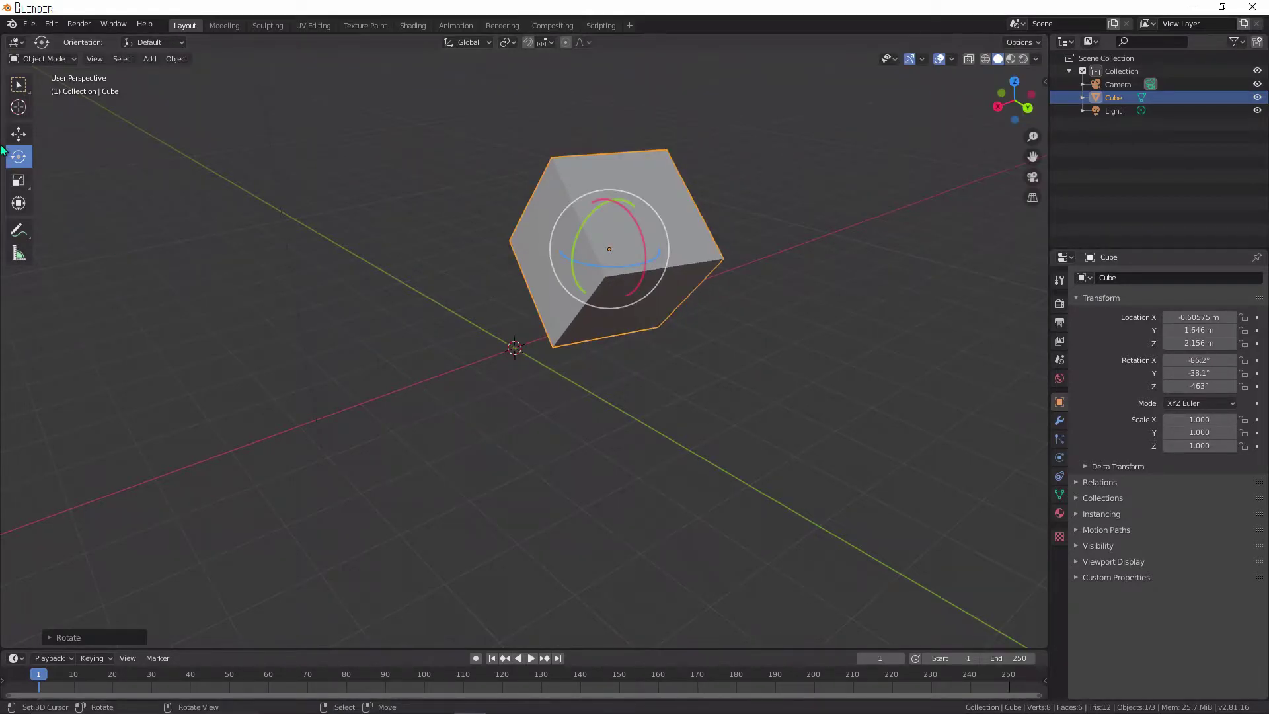
- Scale the cube along X and then uniformly to about 2.252, 1.774, 3.010
click(18, 181)
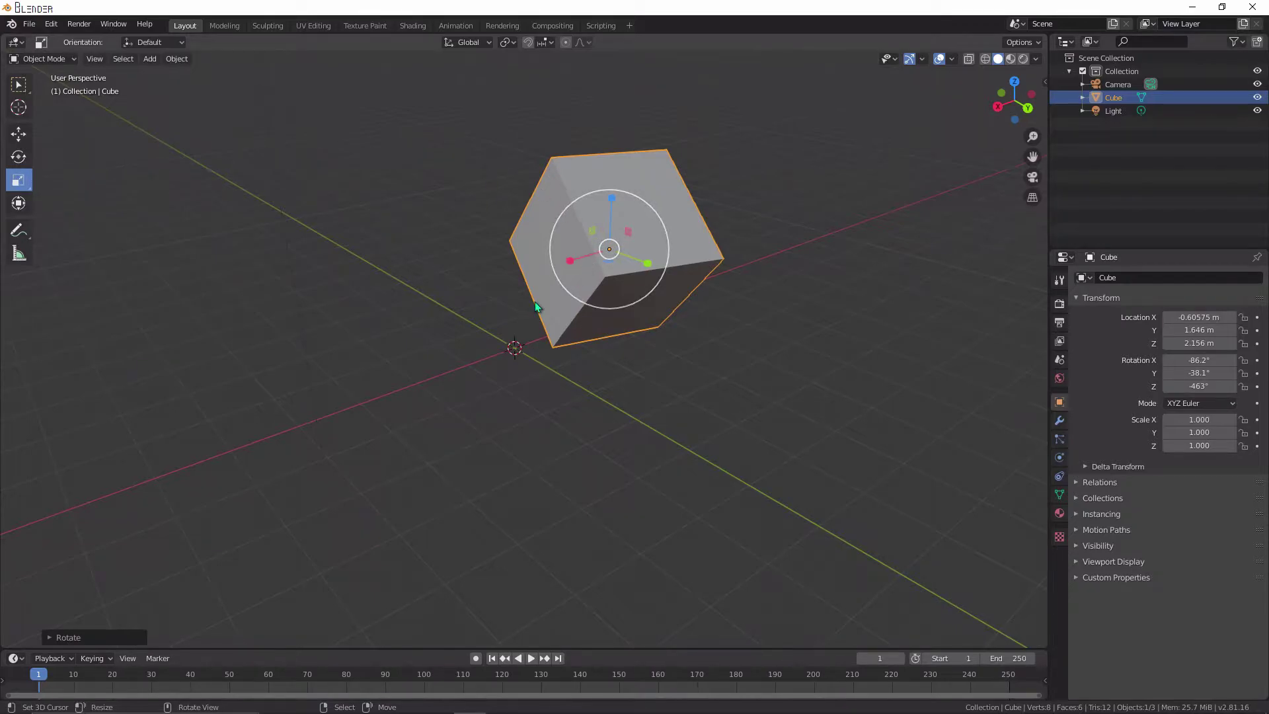
middle_drag(533, 306, 426, 372)
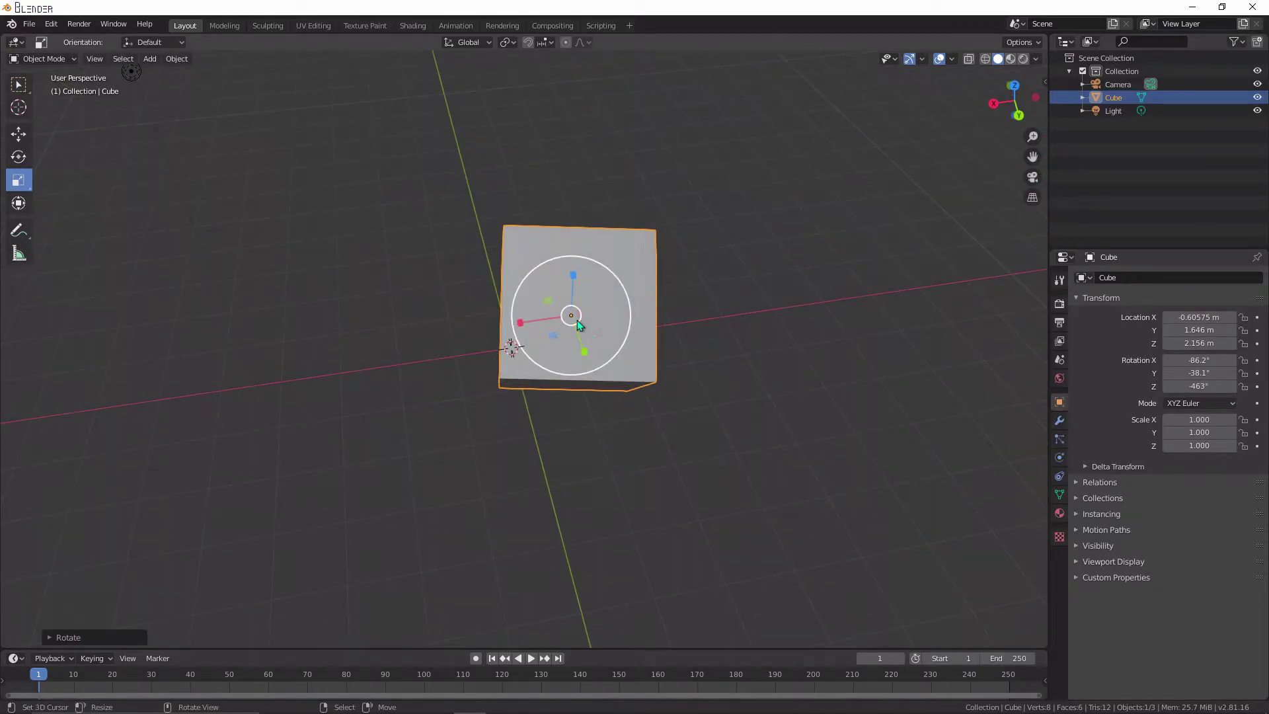
drag(521, 321, 437, 329)
middle_drag(437, 329, 518, 280)
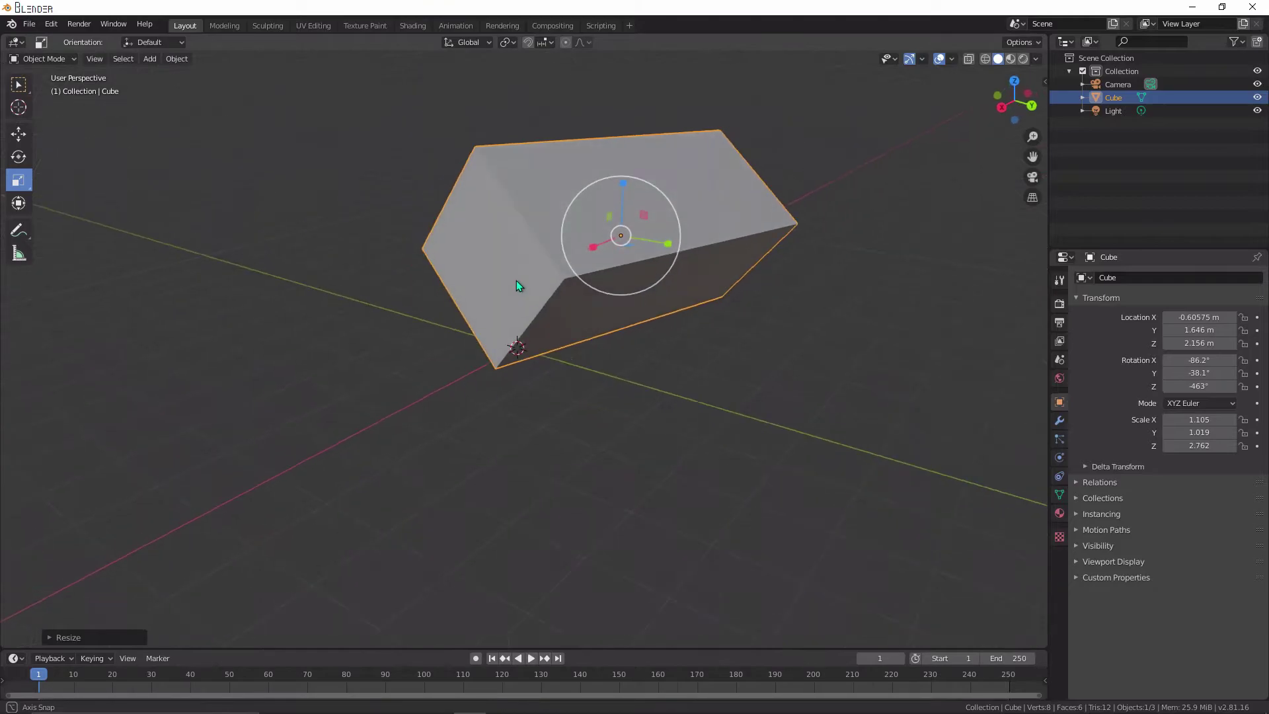
key(s)
right_click(740, 258)
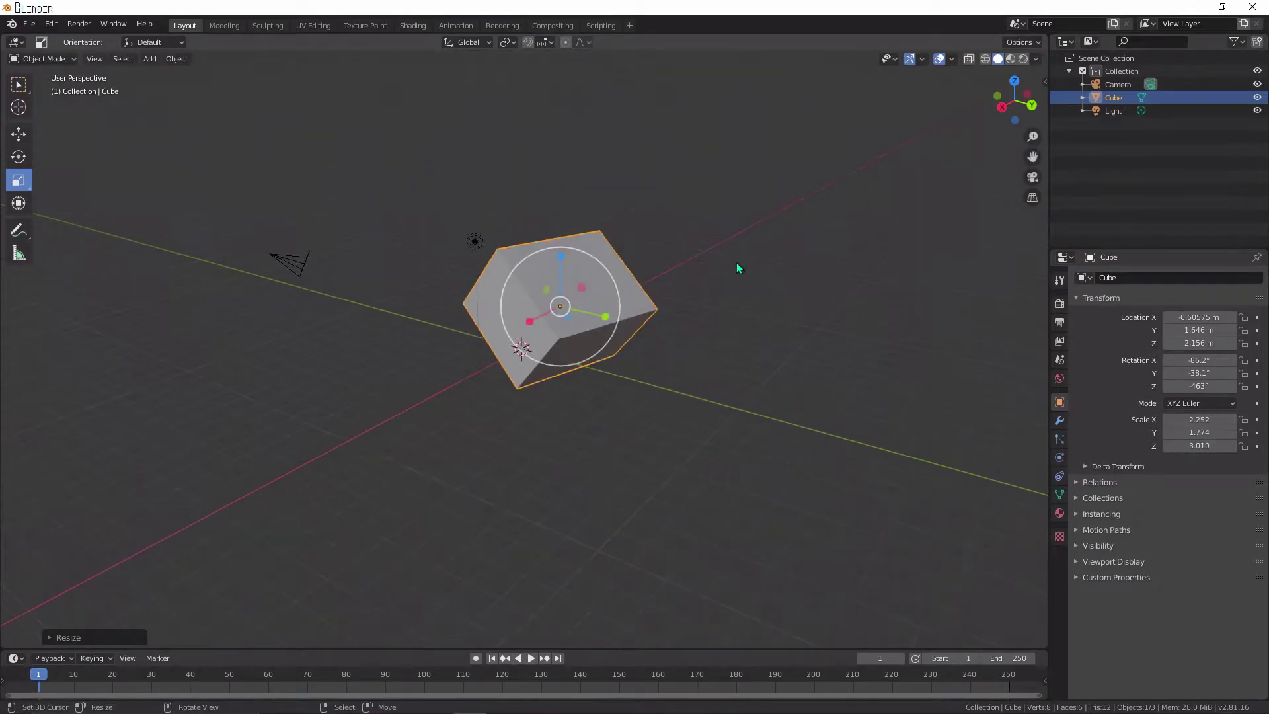
scroll(737, 266, up, 2)
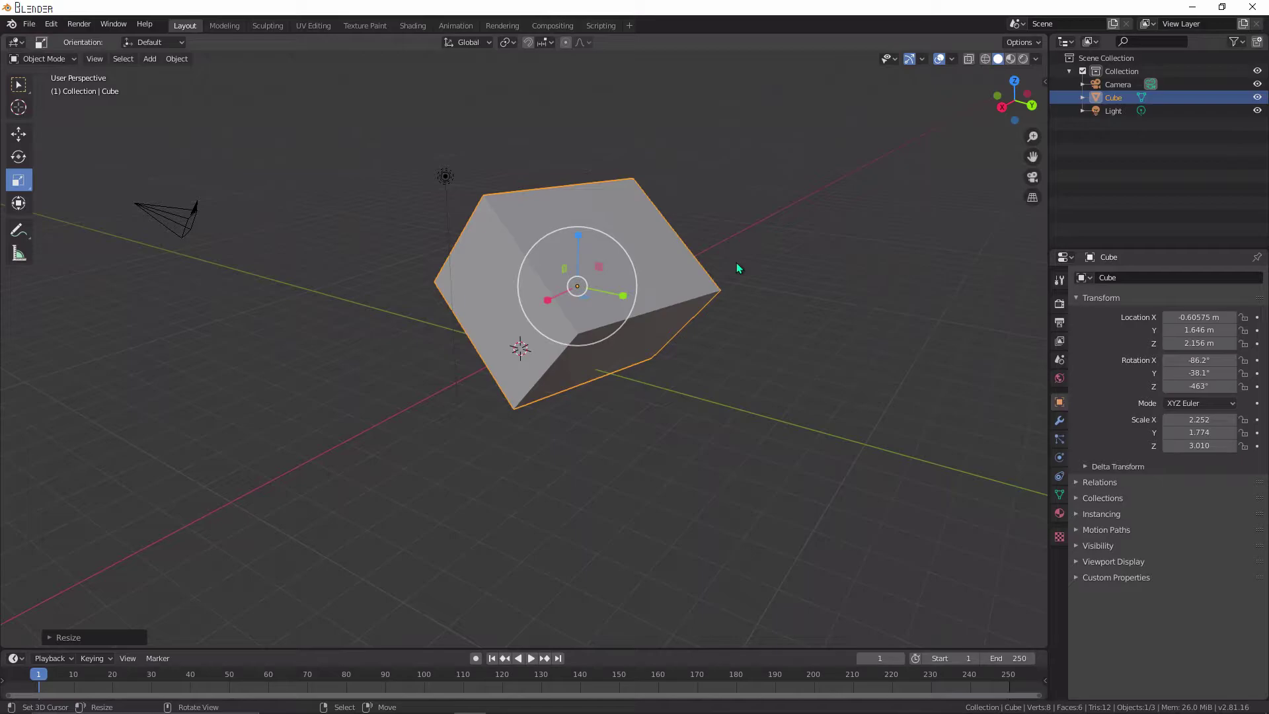
middle_drag(601, 274, 561, 271)
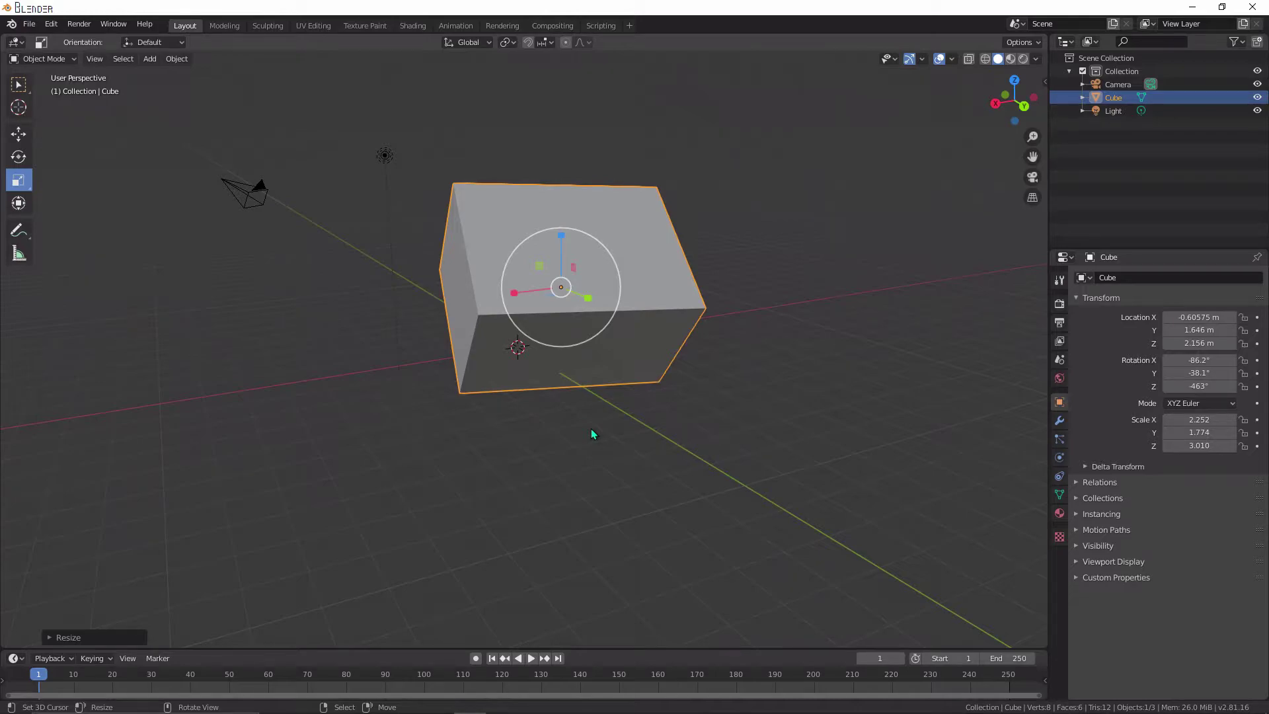
middle_drag(502, 314, 652, 293)
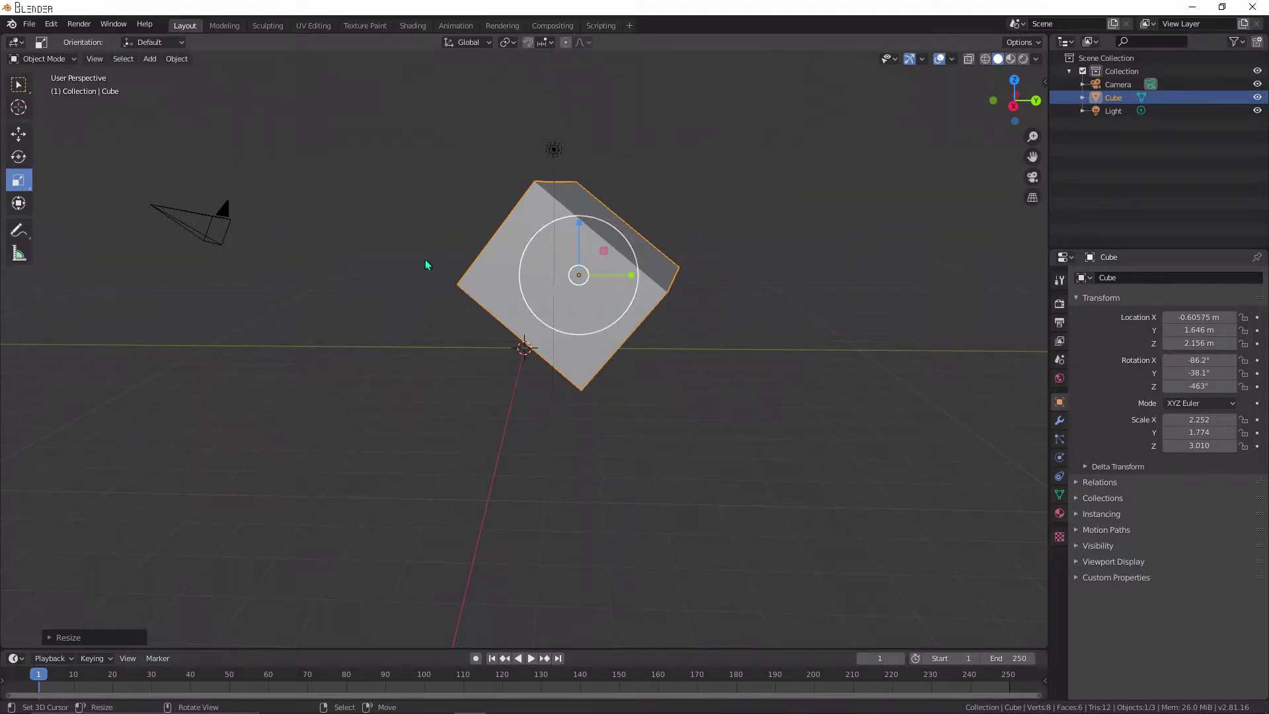
- Move the cube to a new spot and rotate it freely, cancelling an attempted scale
key(g)
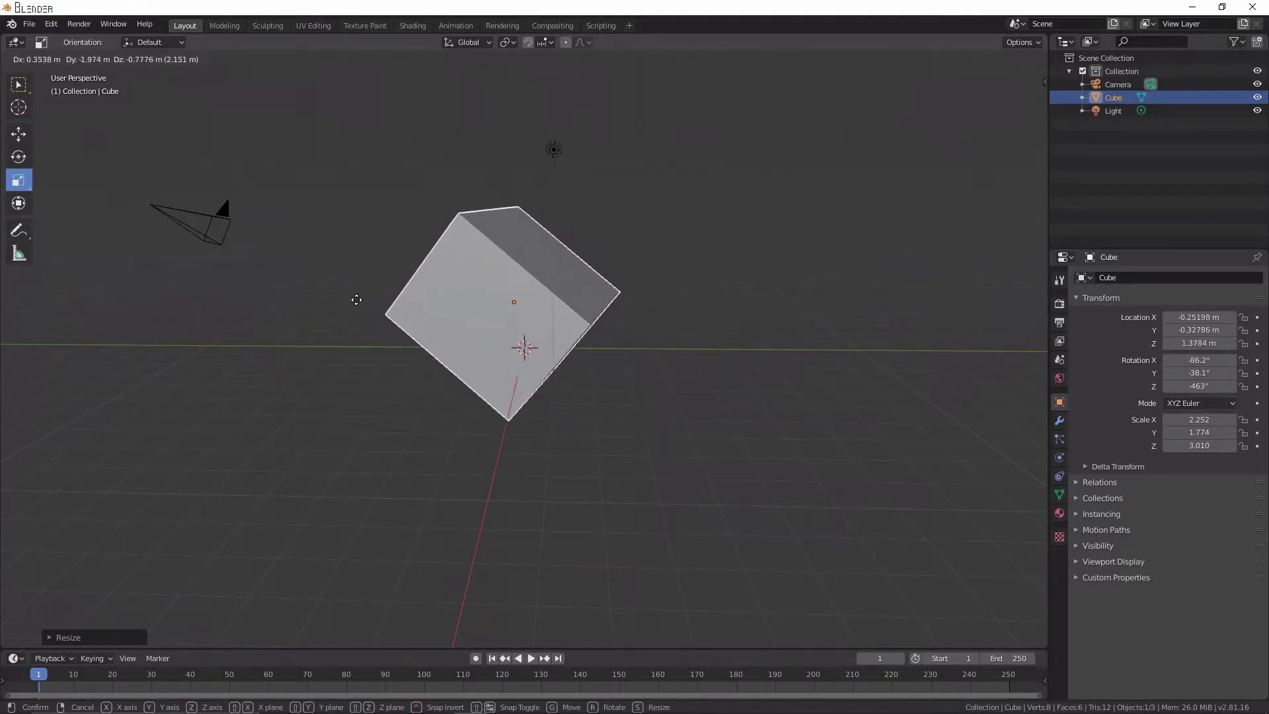
click(283, 234)
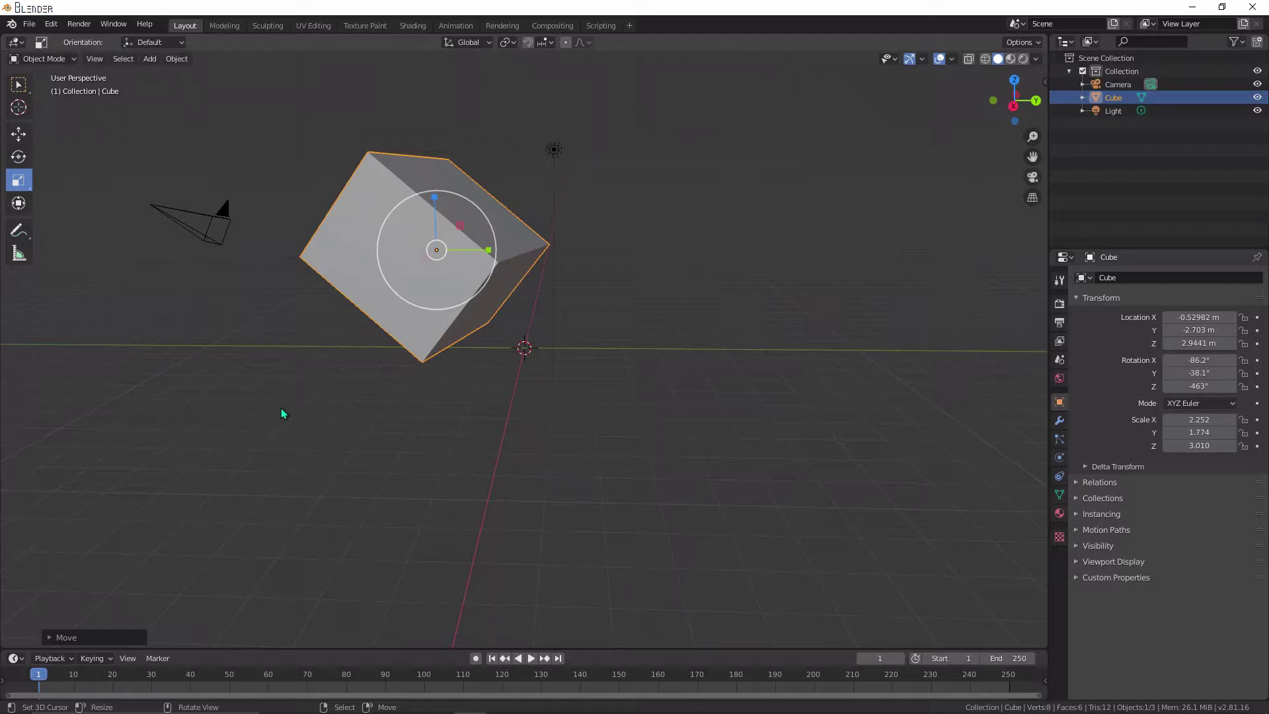
key(r)
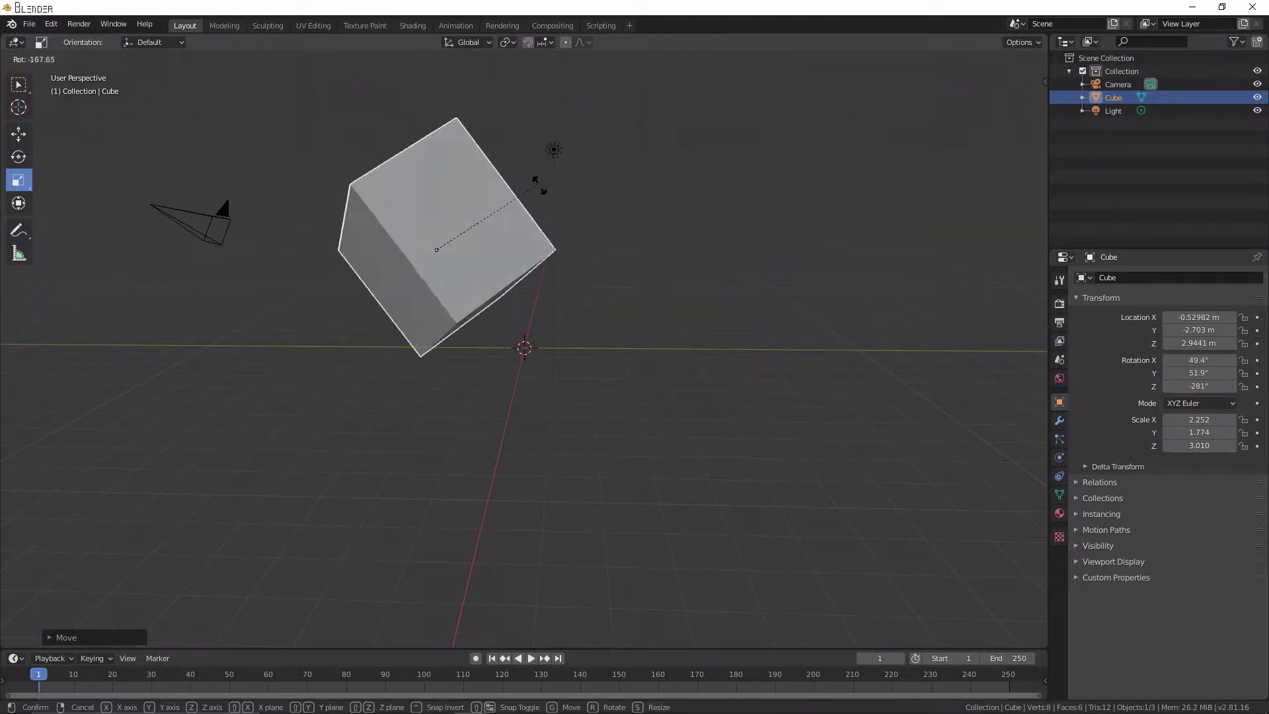
click(533, 211)
key(s)
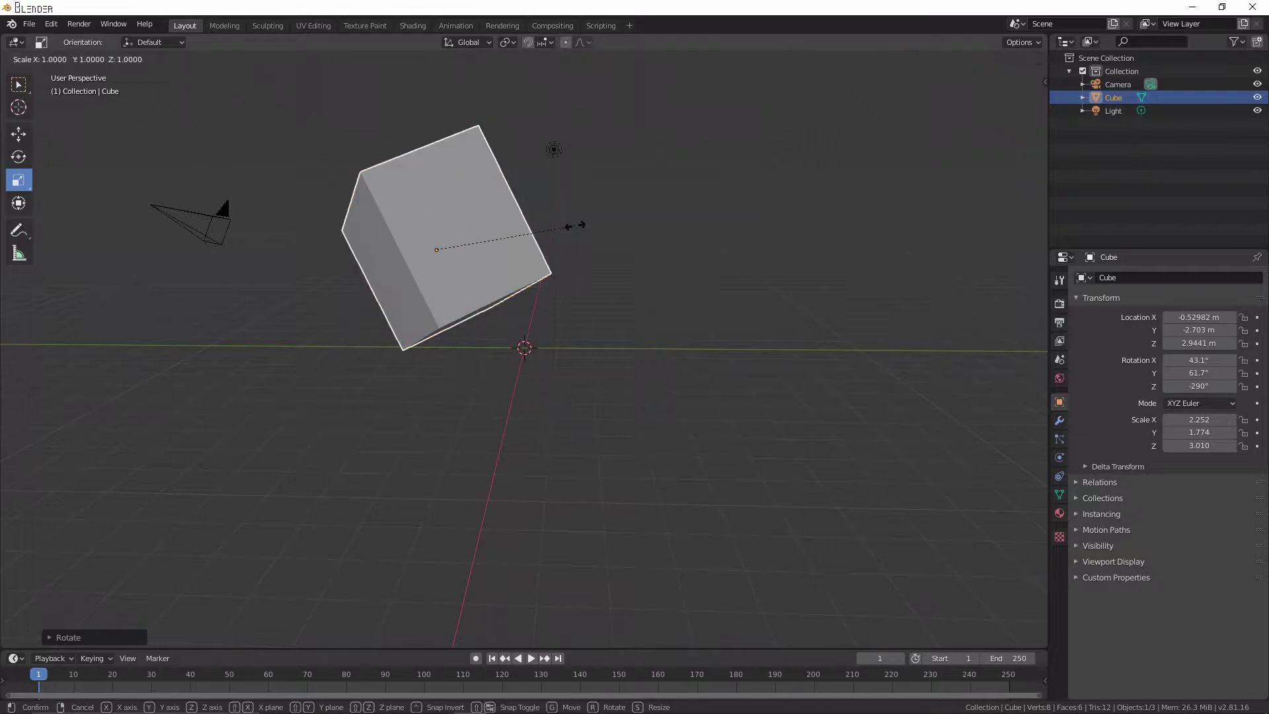
key(Escape)
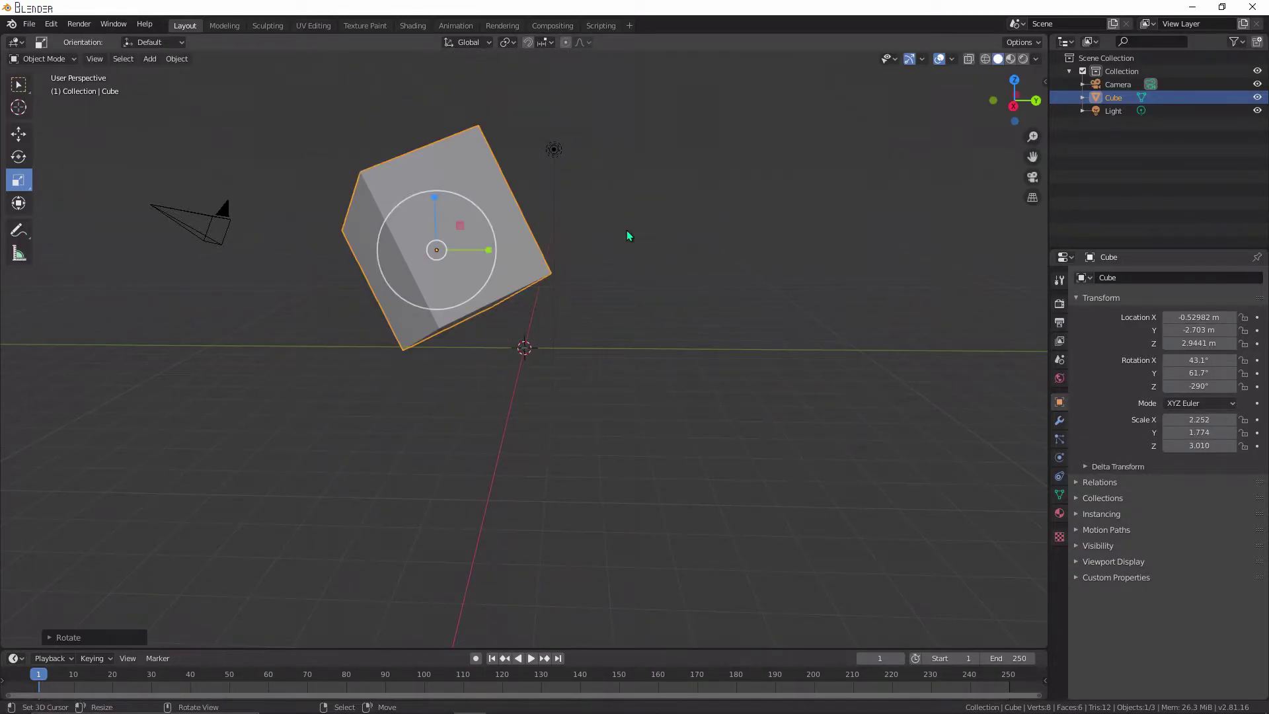
- Clear the cube's rotation to 0° on every axis with Alt+R
middle_drag(493, 316, 491, 403)
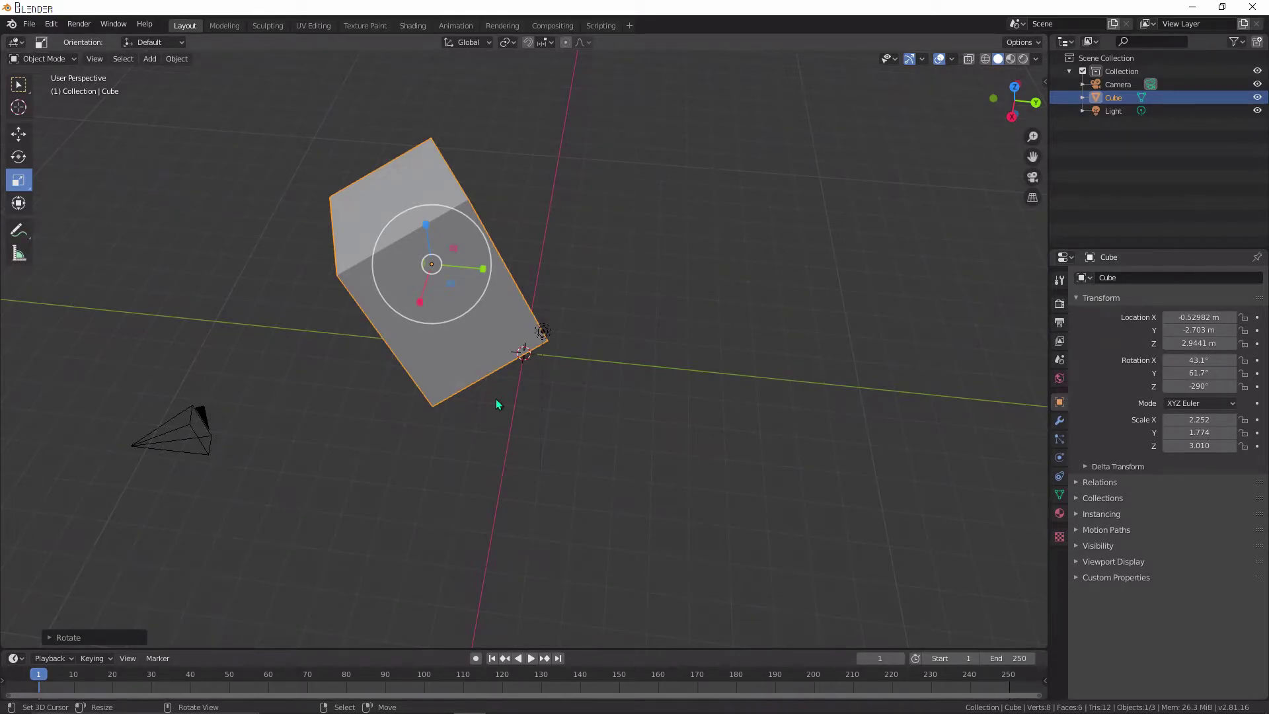
middle_drag(496, 399, 554, 328)
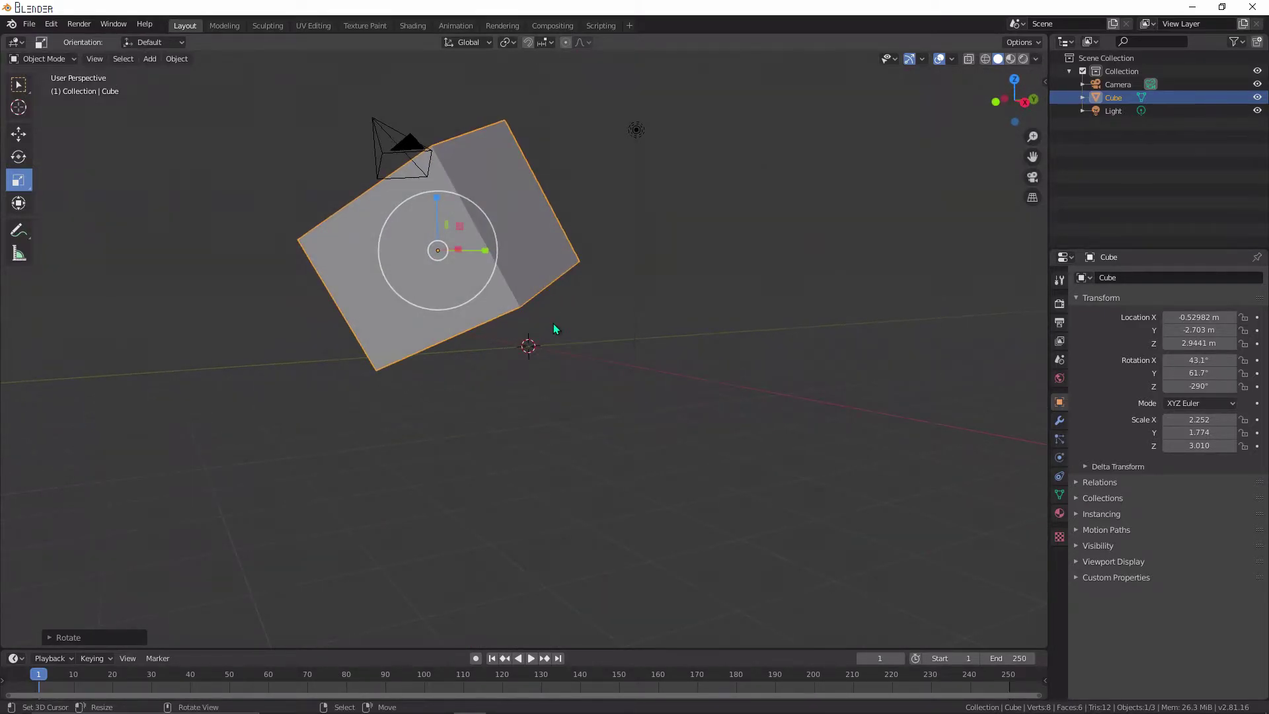
middle_drag(554, 329, 535, 363)
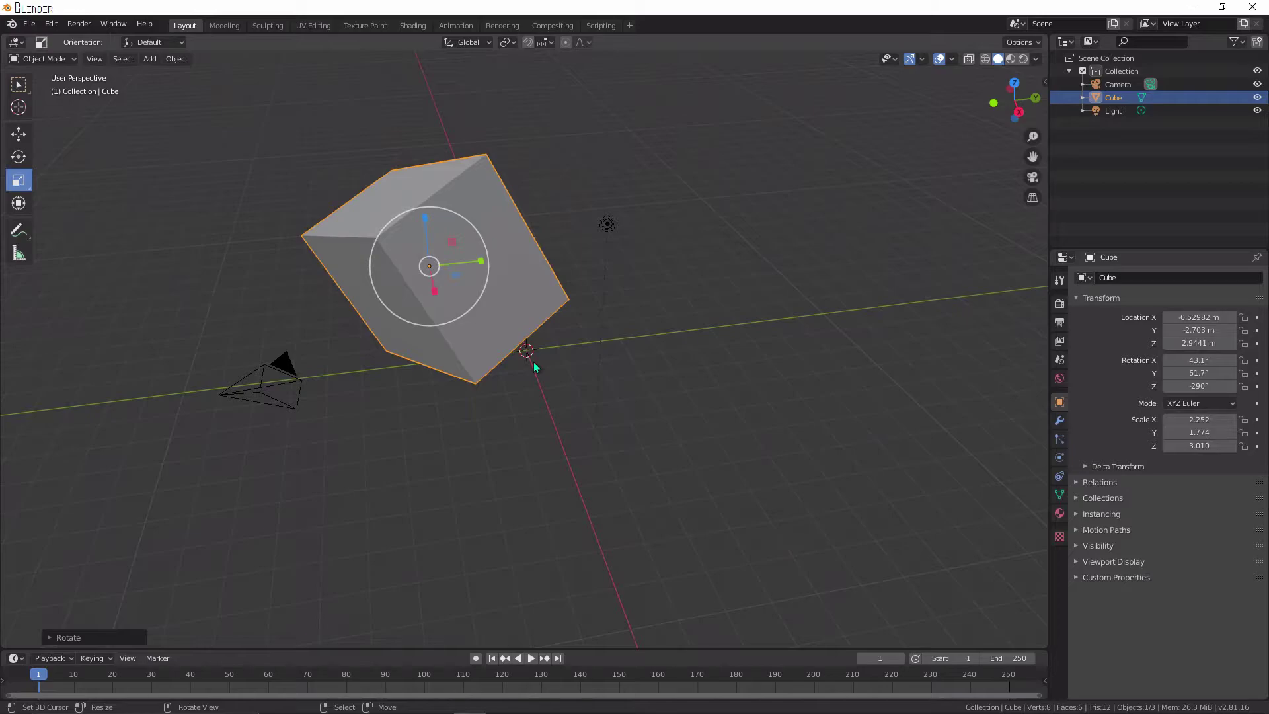
key(alt+r)
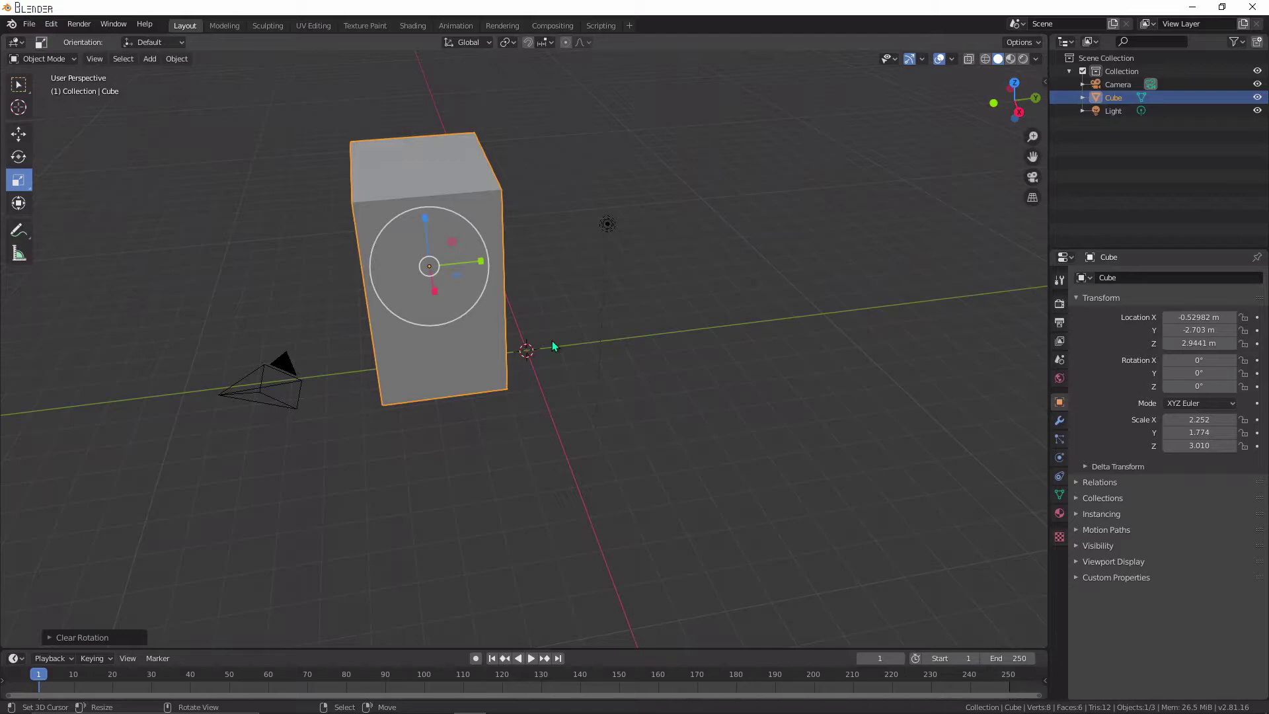
- Clear the cube's scale back to 1.000 and its location back to 0 m
key(alt)
key(alt+s)
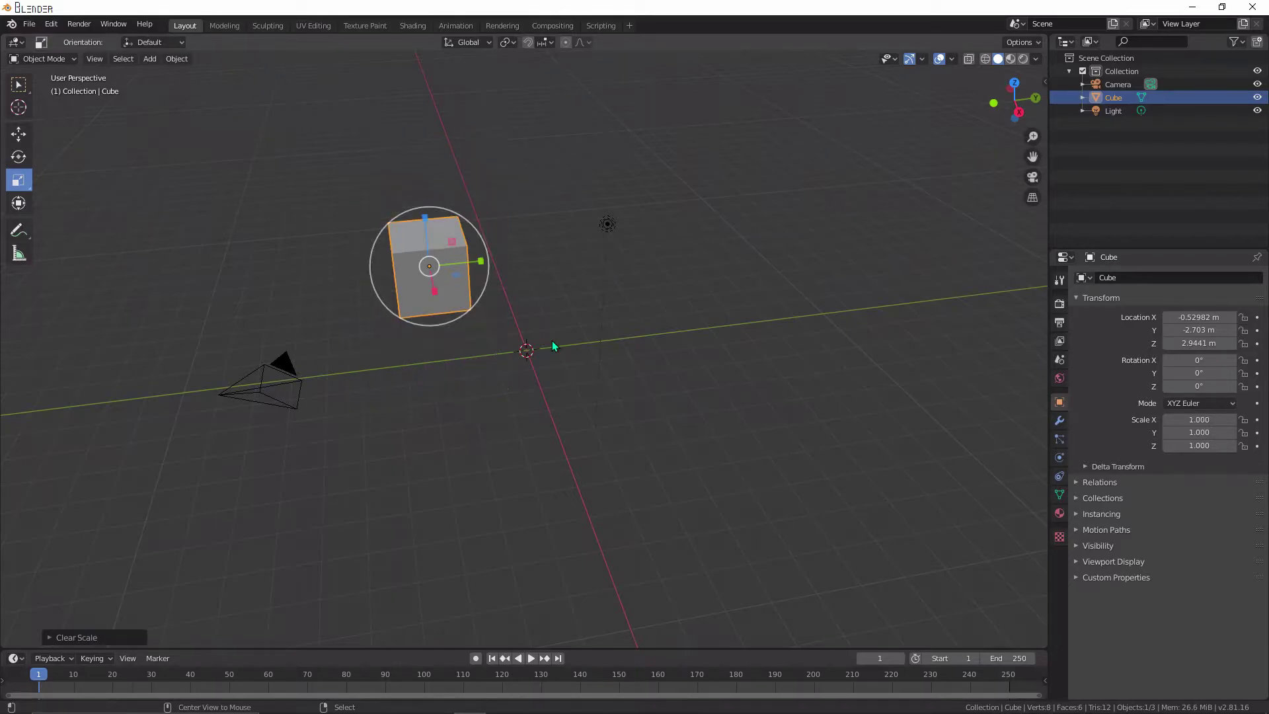
key(alt+g)
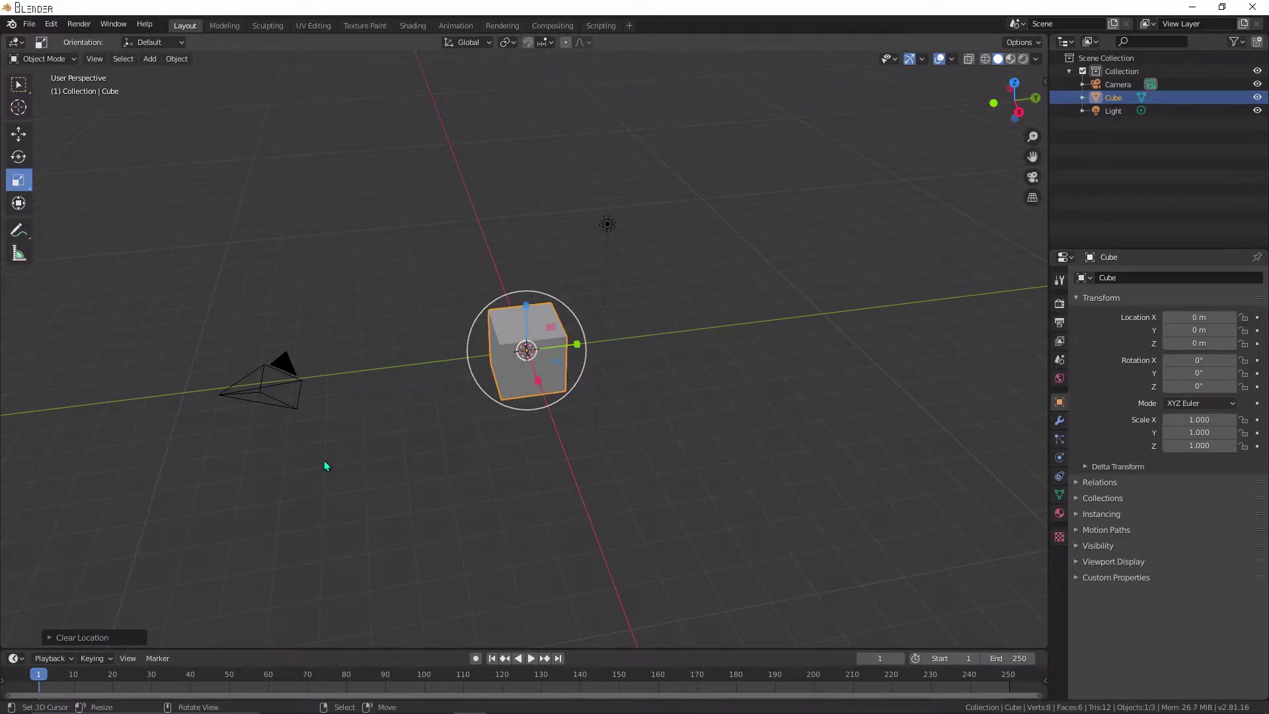
scroll(370, 455, up, 4)
middle_drag(407, 450, 457, 426)
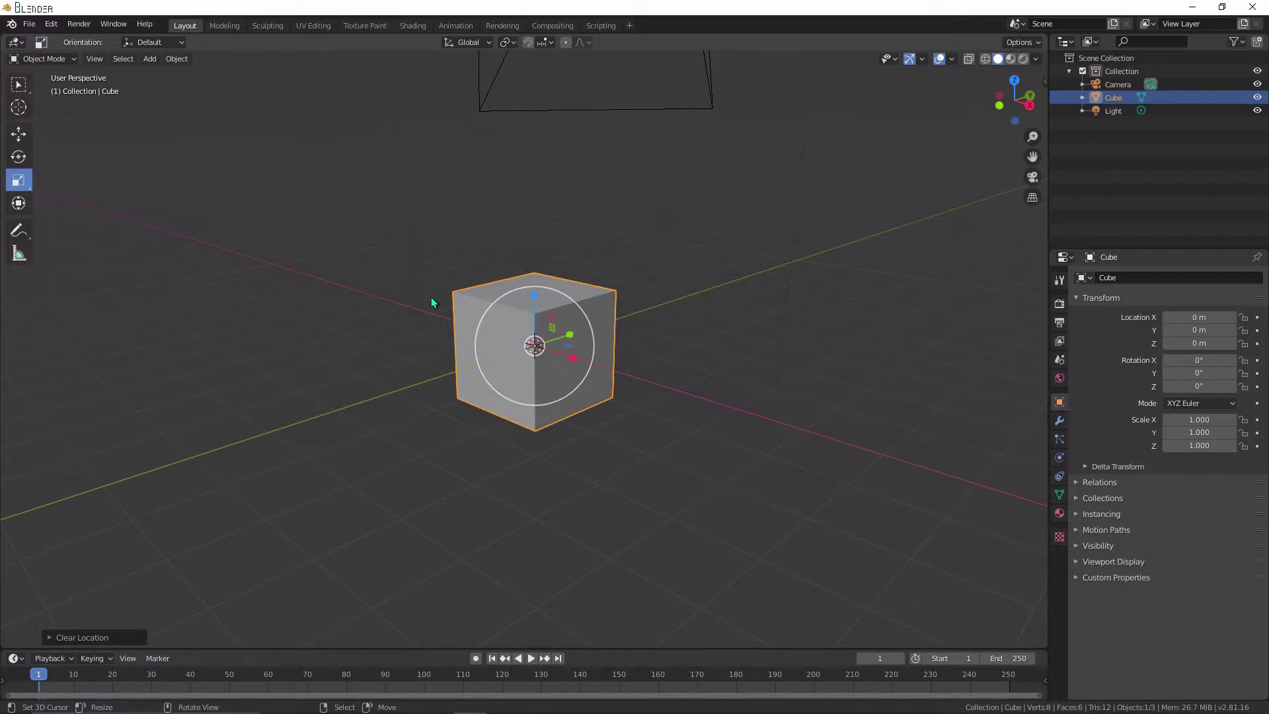
scroll(430, 297, down, 3)
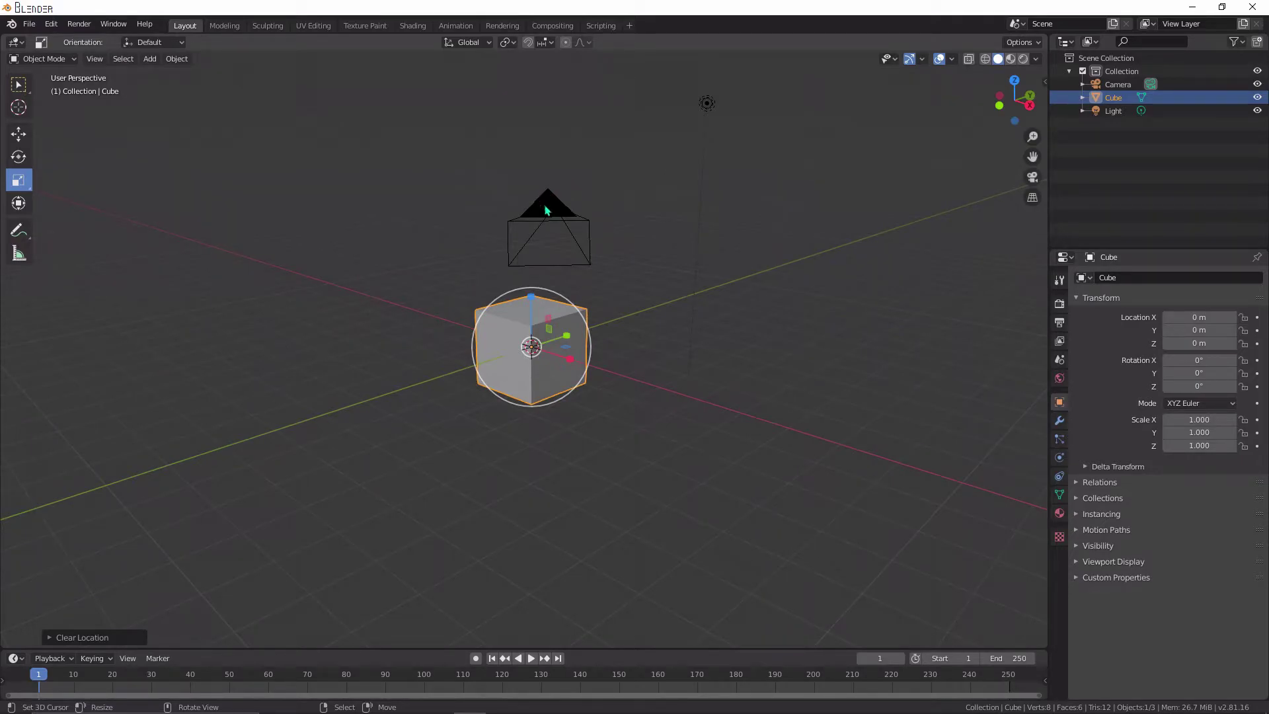
click(576, 192)
middle_drag(577, 191, 367, 304)
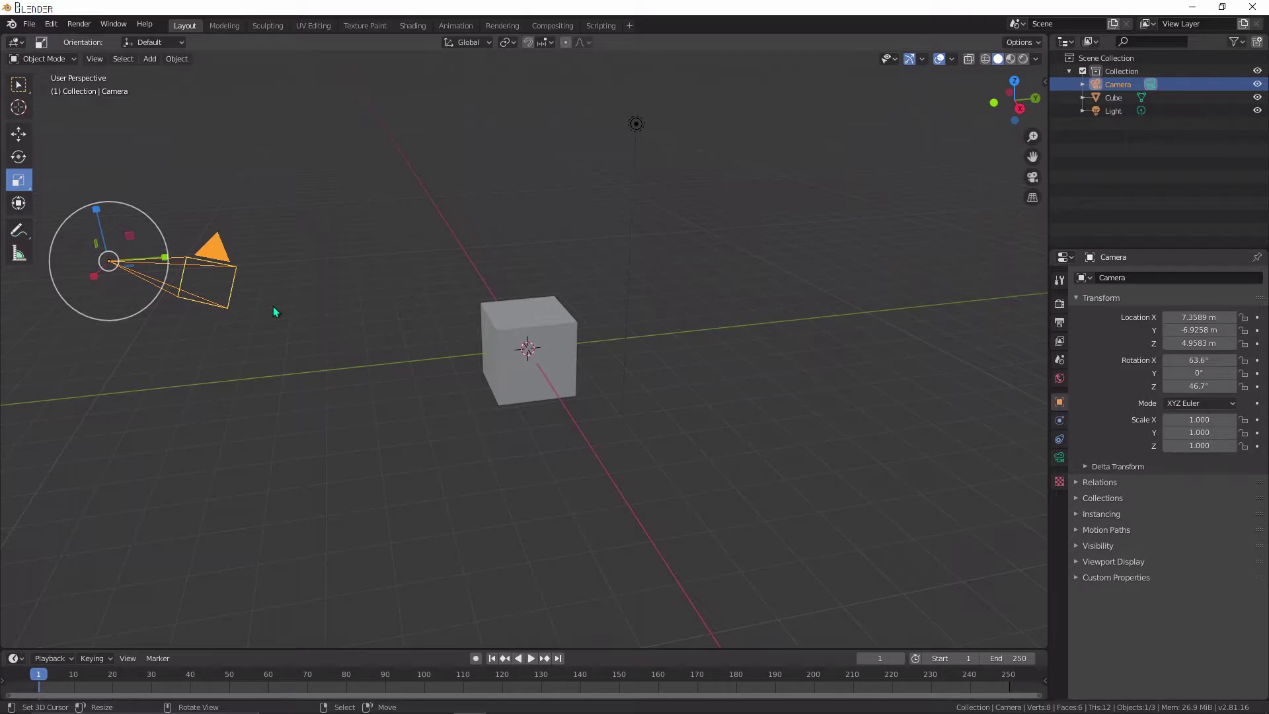
scroll(274, 347, down, 2)
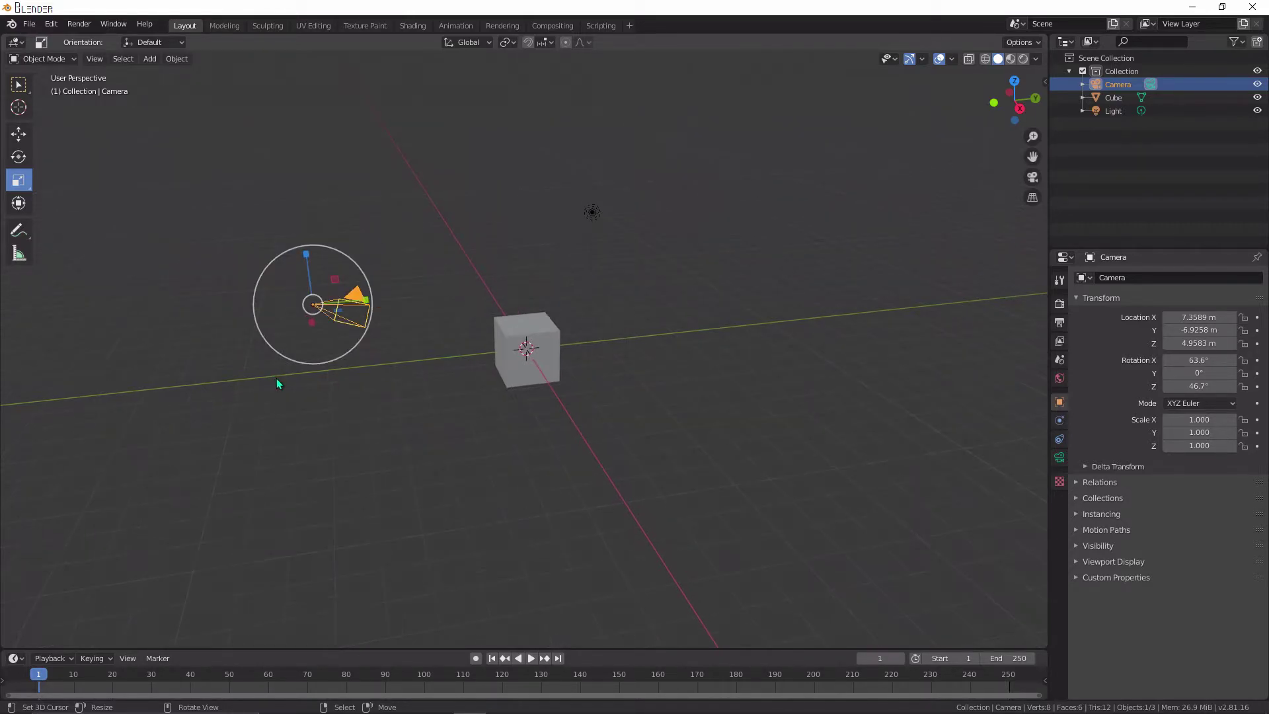
middle_drag(277, 383, 295, 367)
key(KP_0)
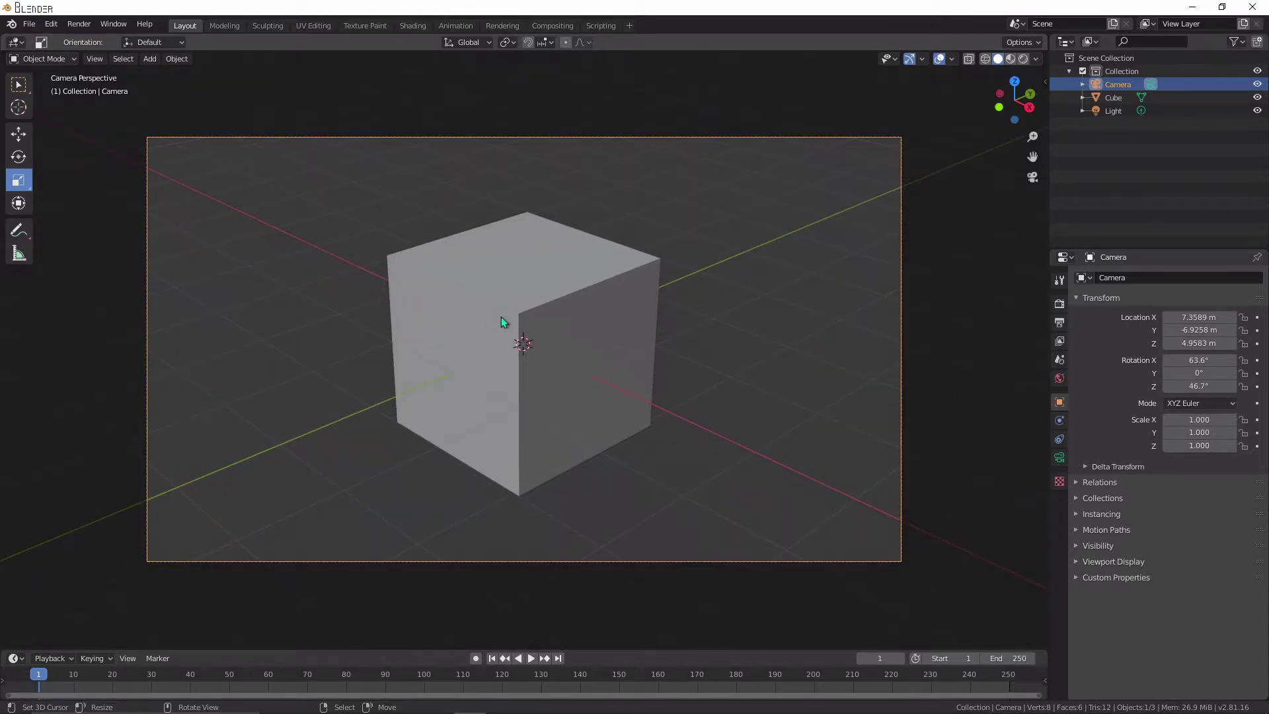
middle_drag(501, 322, 549, 312)
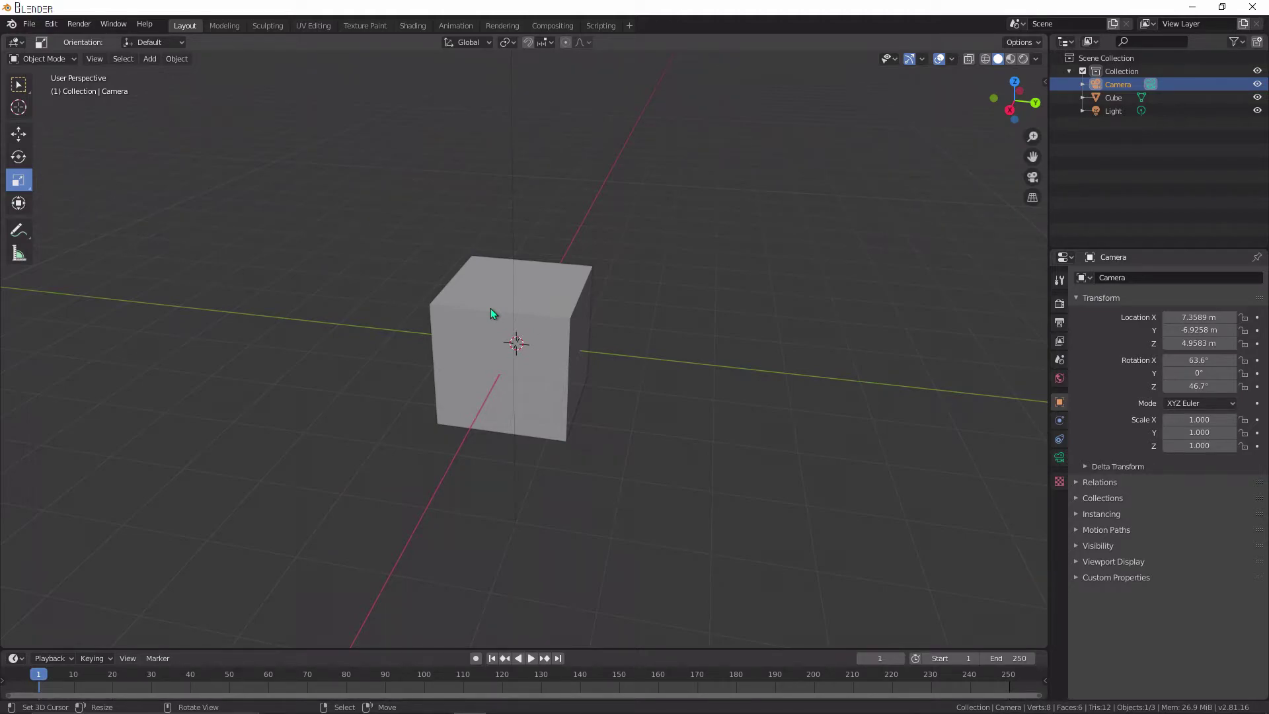
scroll(359, 308, down, 5)
scroll(483, 320, up, 5)
click(566, 310)
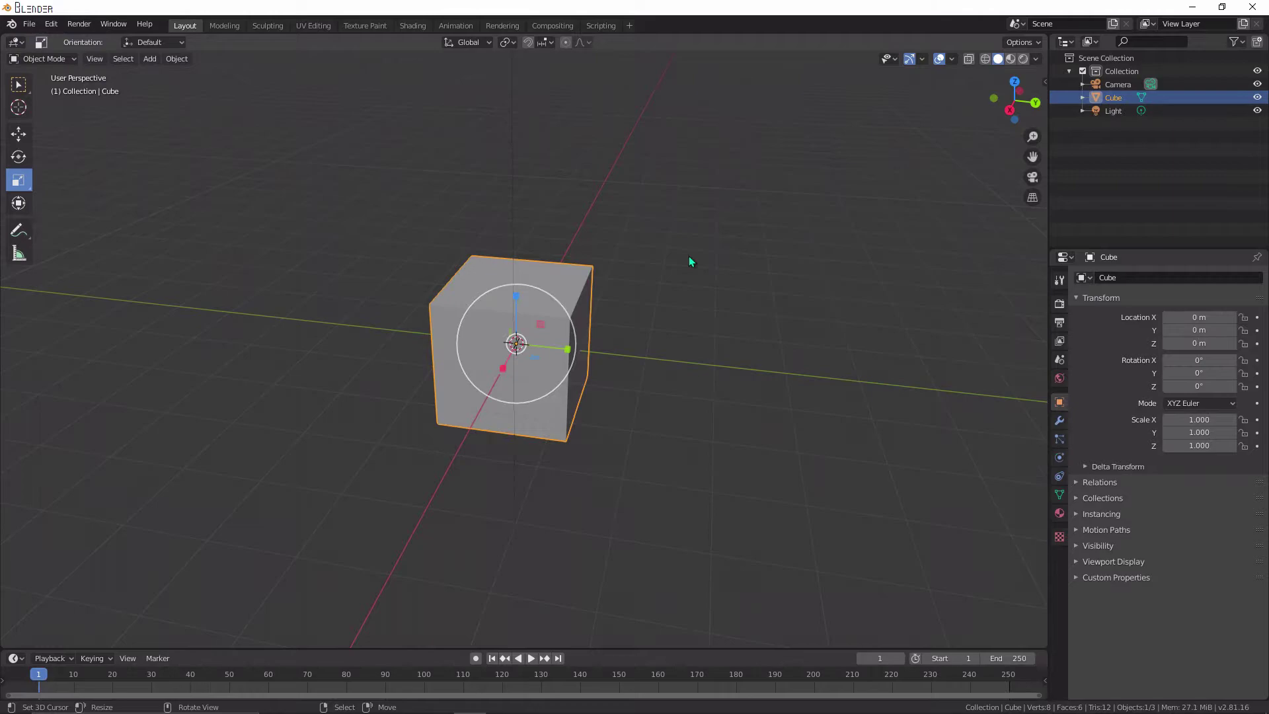
click(689, 258)
click(577, 327)
drag(567, 349, 517, 224)
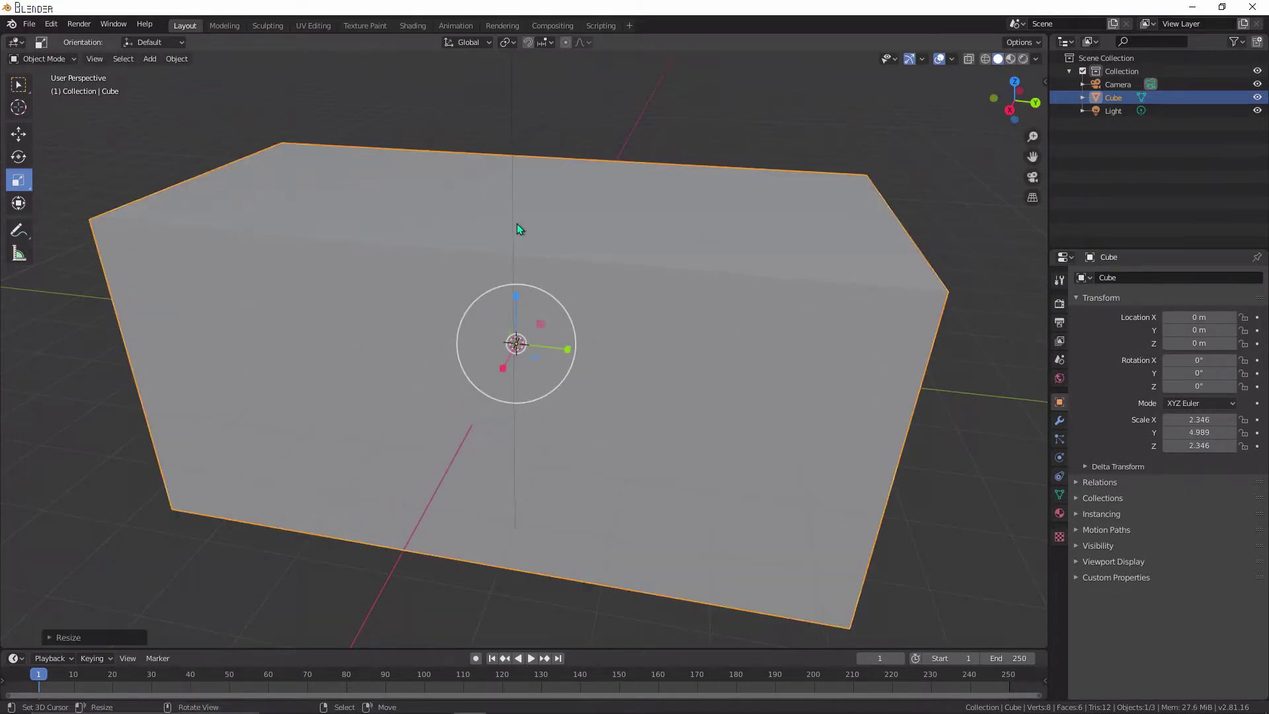
middle_drag(517, 223, 476, 237)
scroll(479, 247, down, 3)
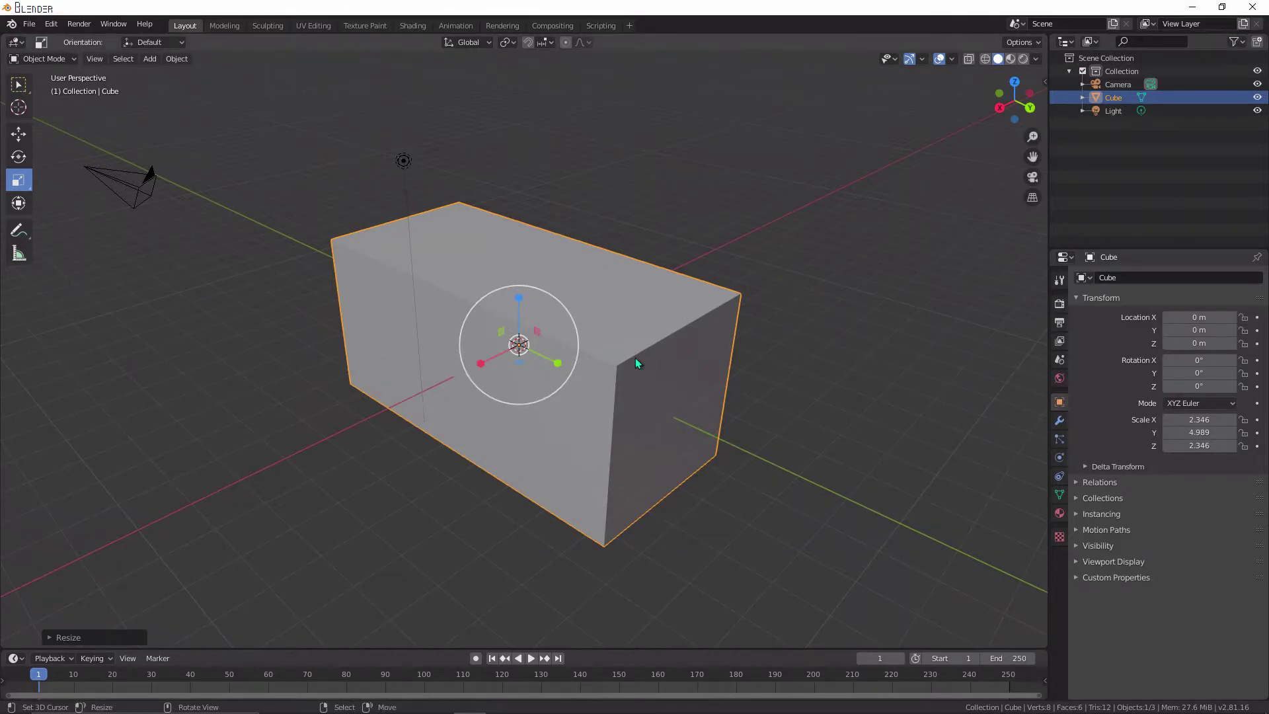
key(alt+s)
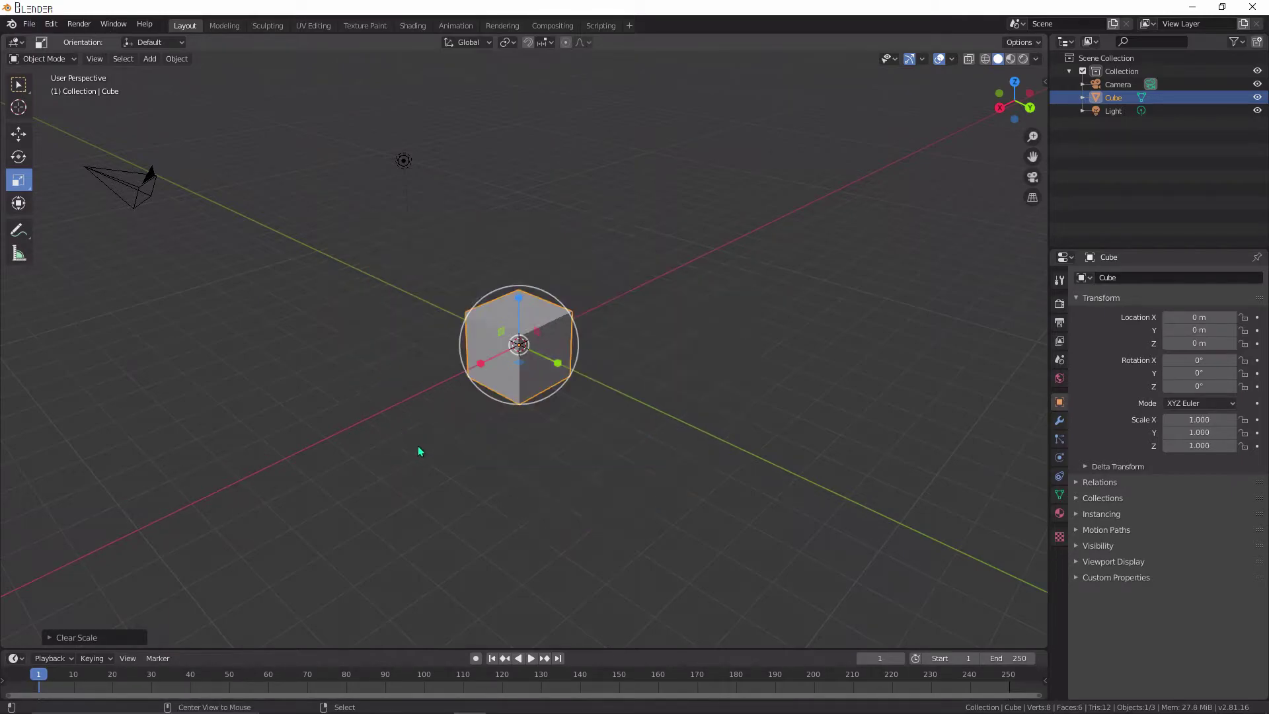
scroll(370, 389, up, 3)
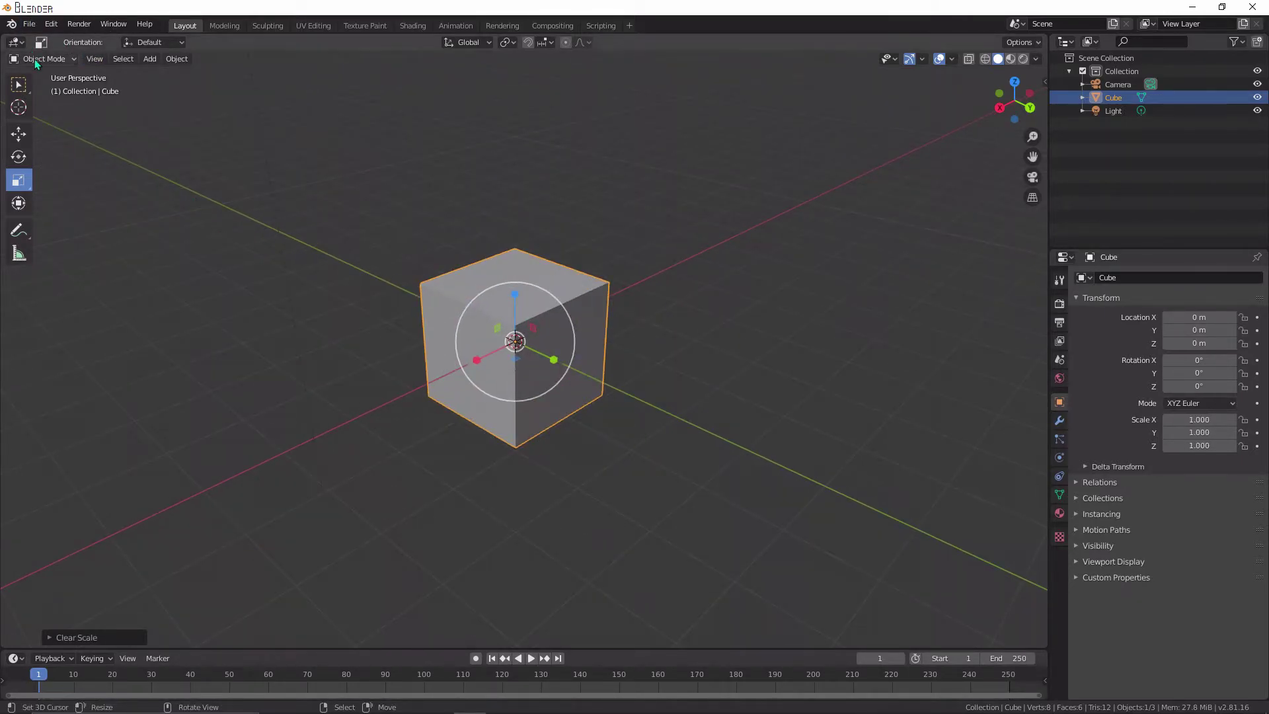
- Switch the cube from Object Mode to Edit Mode using the mode dropdown
scroll(391, 324, up, 2)
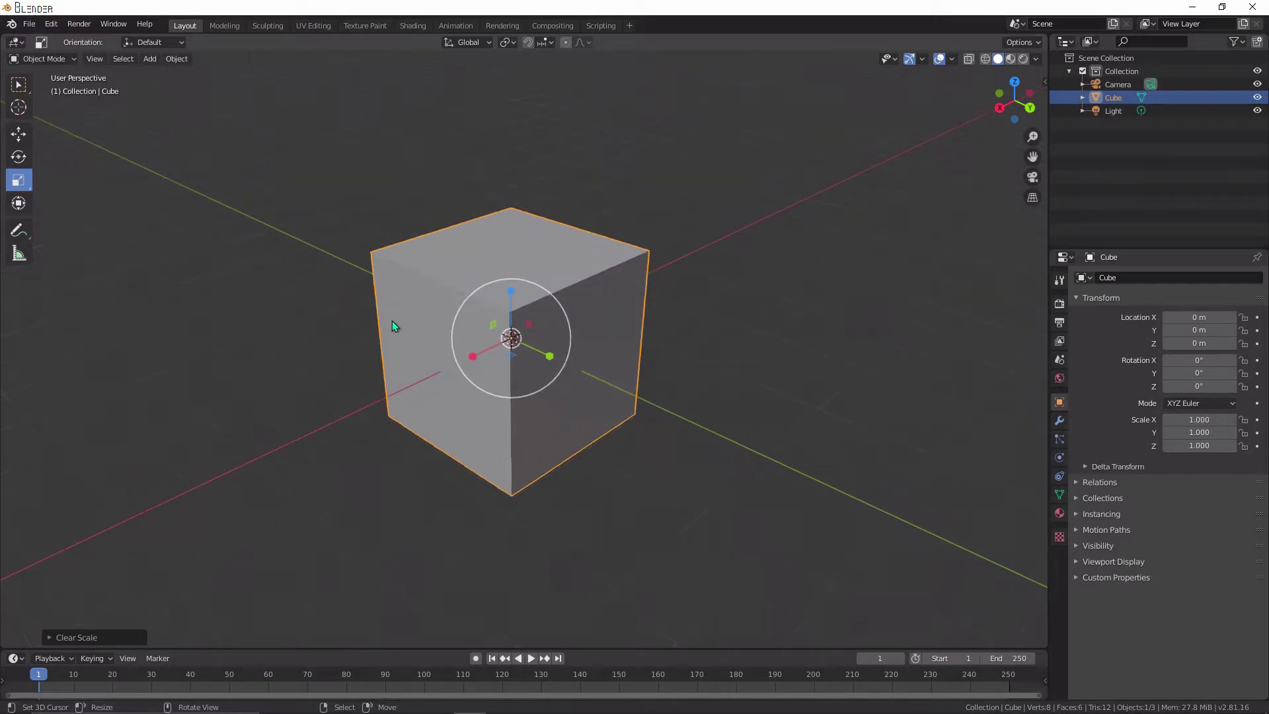
click(37, 58)
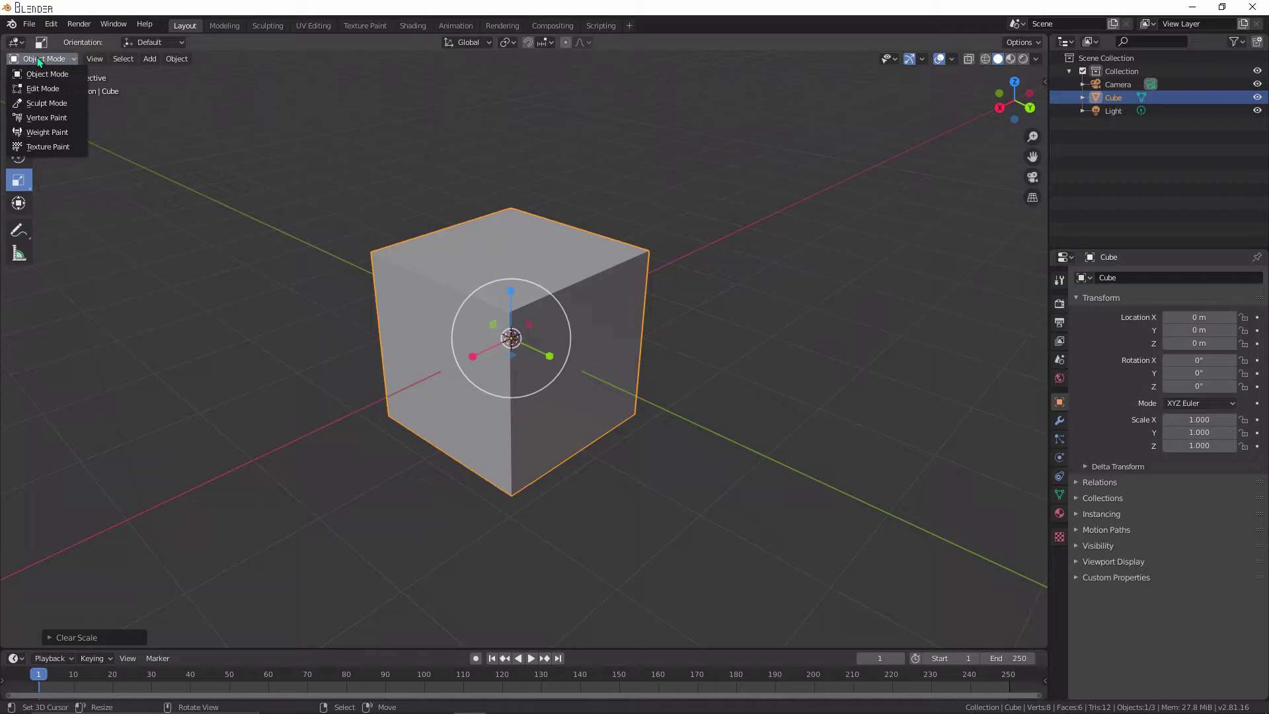
click(48, 91)
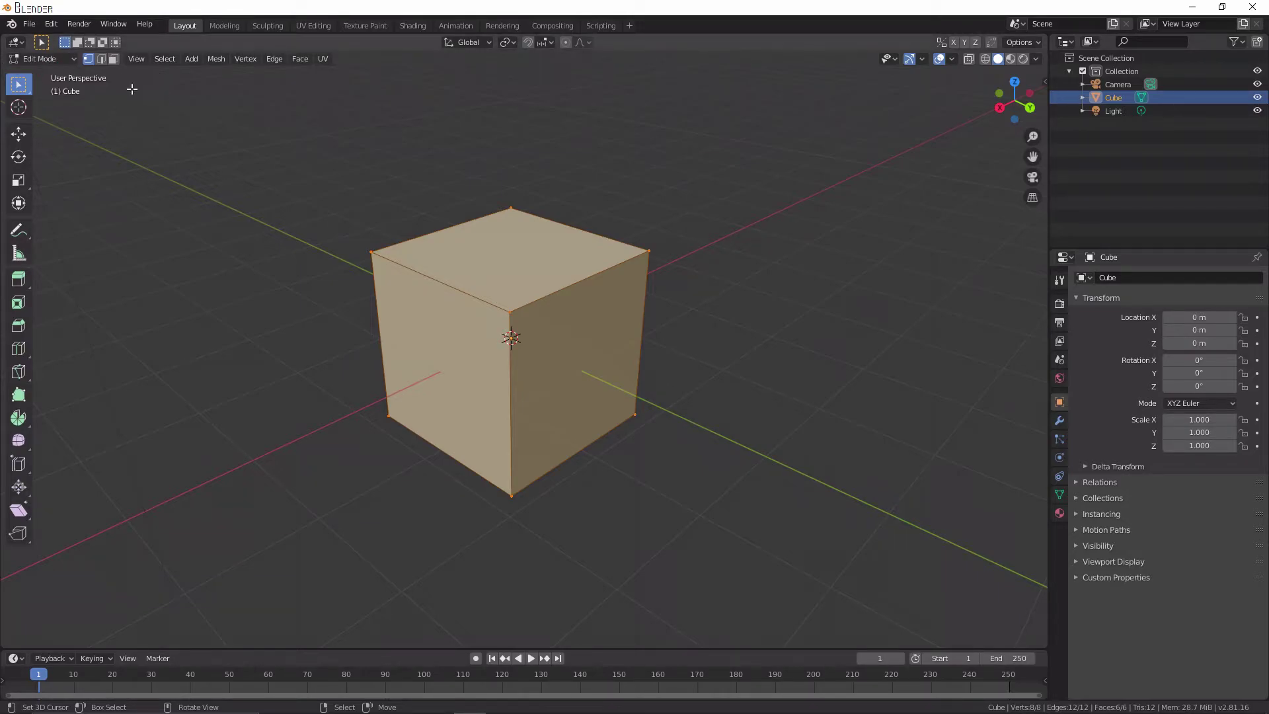
- Deselect, then reselect all of the cube's vertices, edges and faces
key(alt+a)
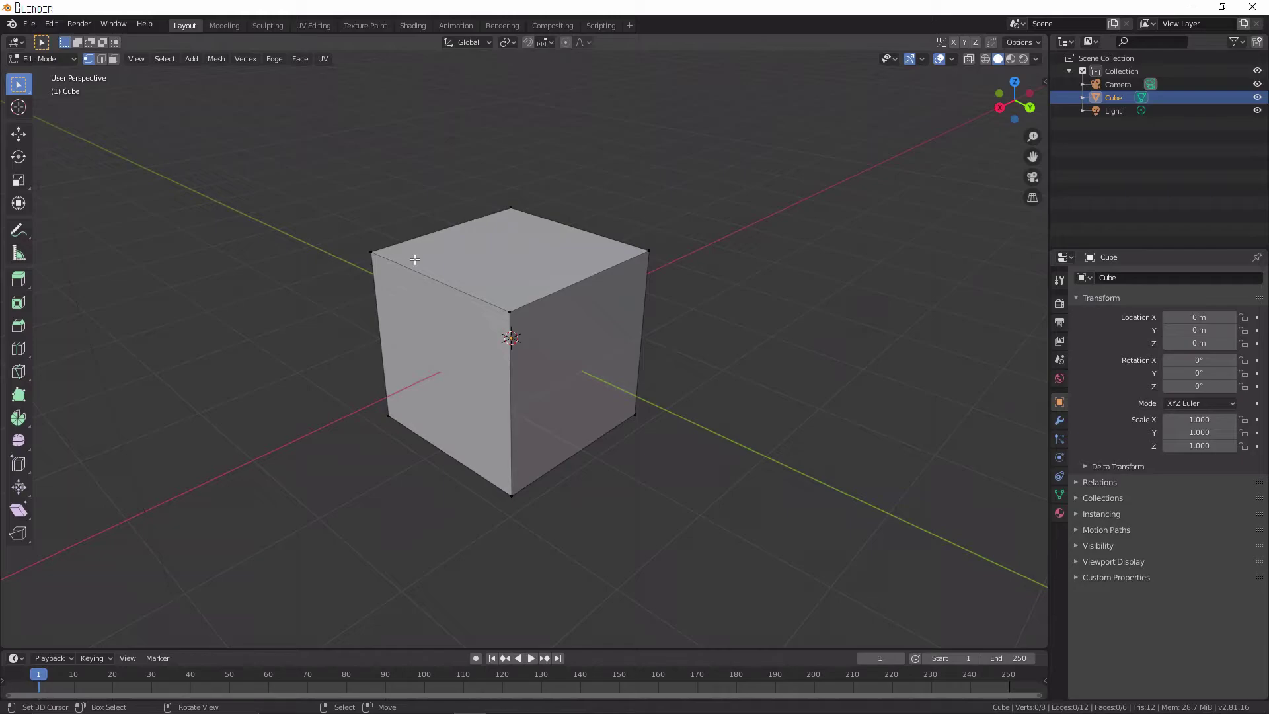
key(a)
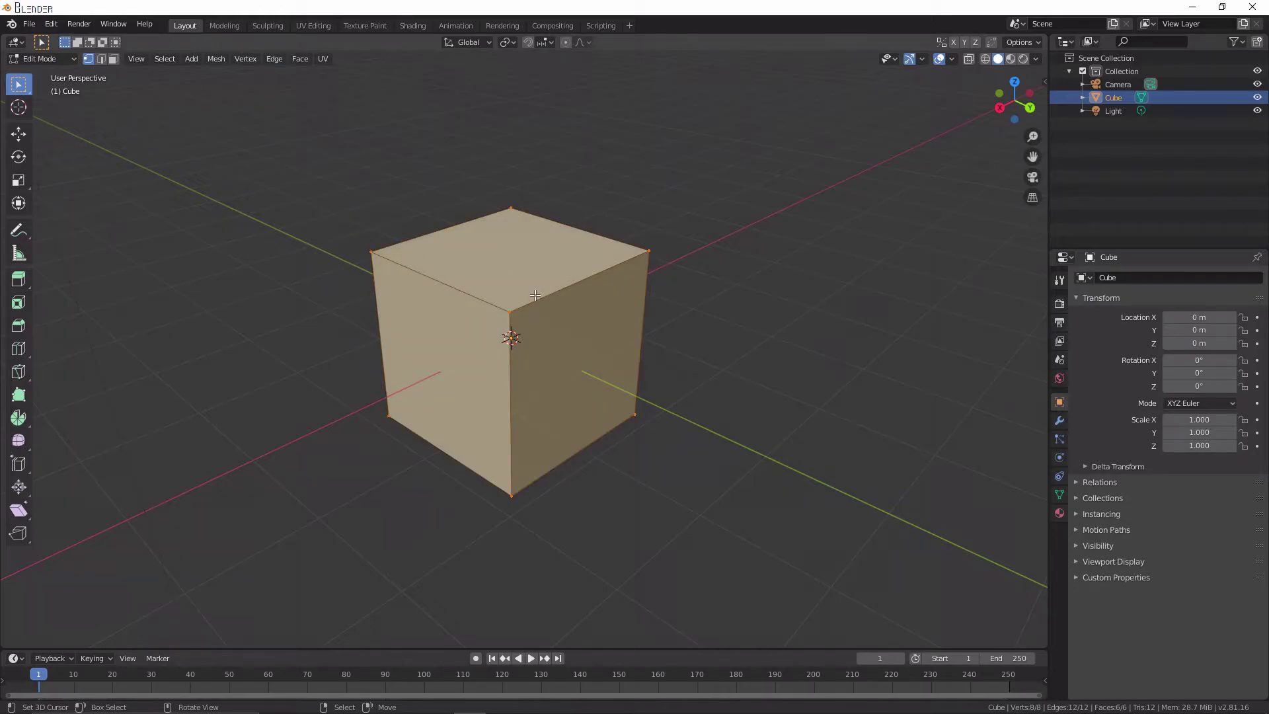
scroll(535, 295, up, 8)
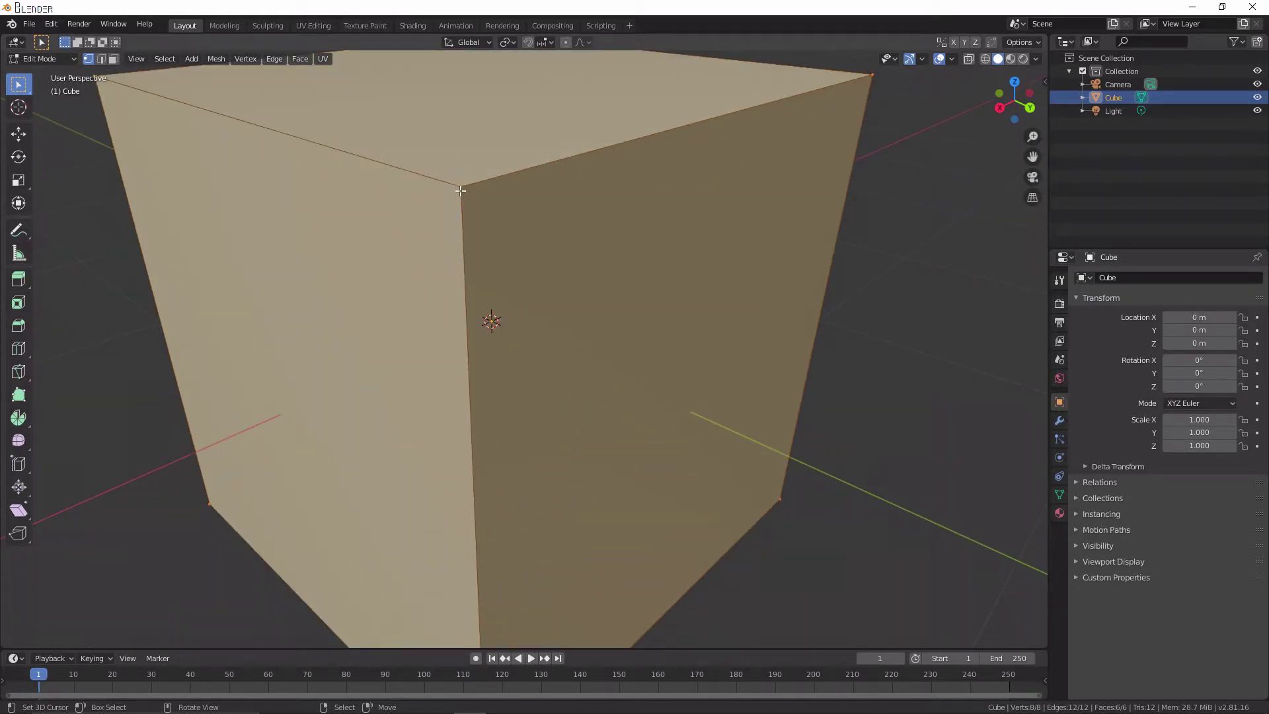
scroll(349, 194, down, 2)
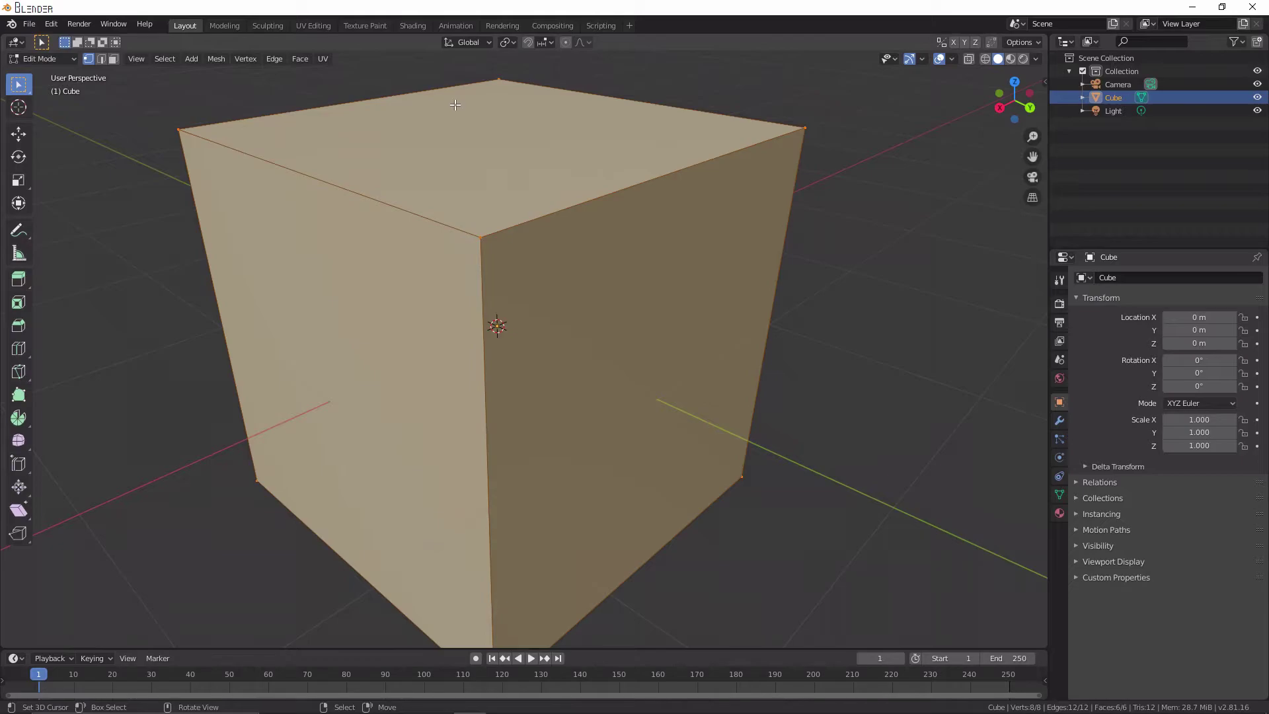
scroll(296, 162, down, 2)
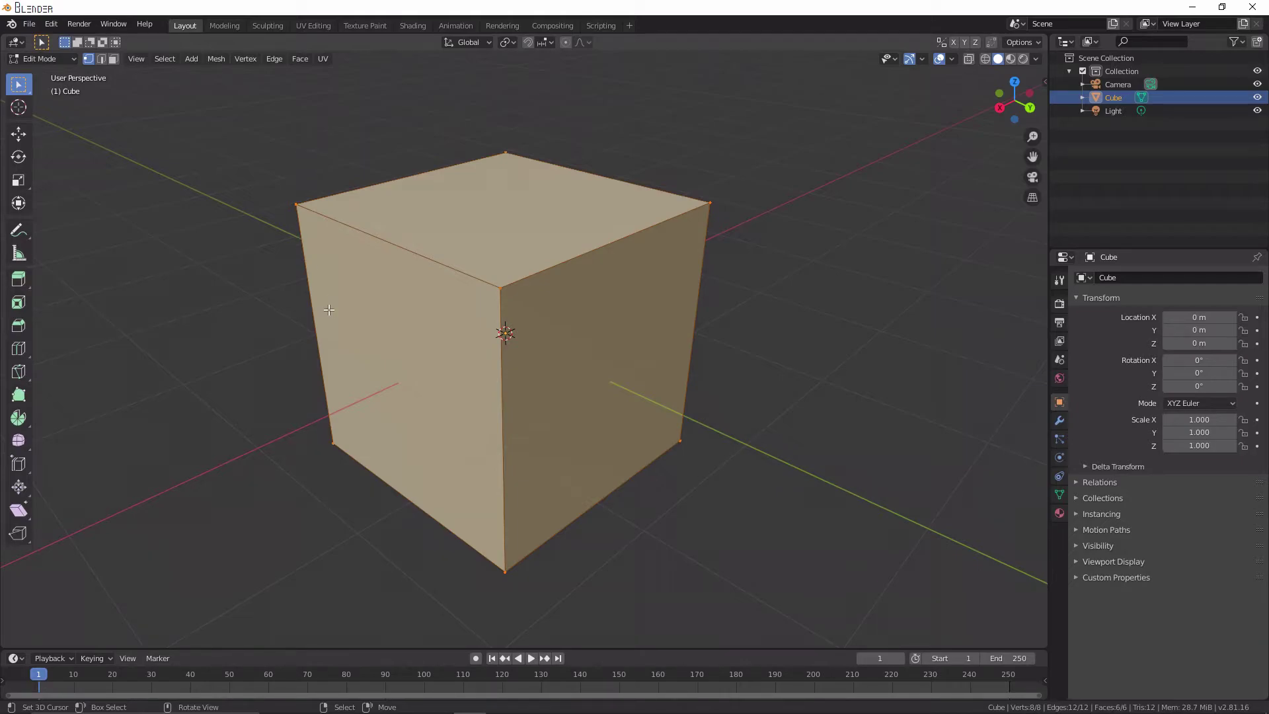
scroll(488, 349, down, 2)
scroll(357, 230, up, 1)
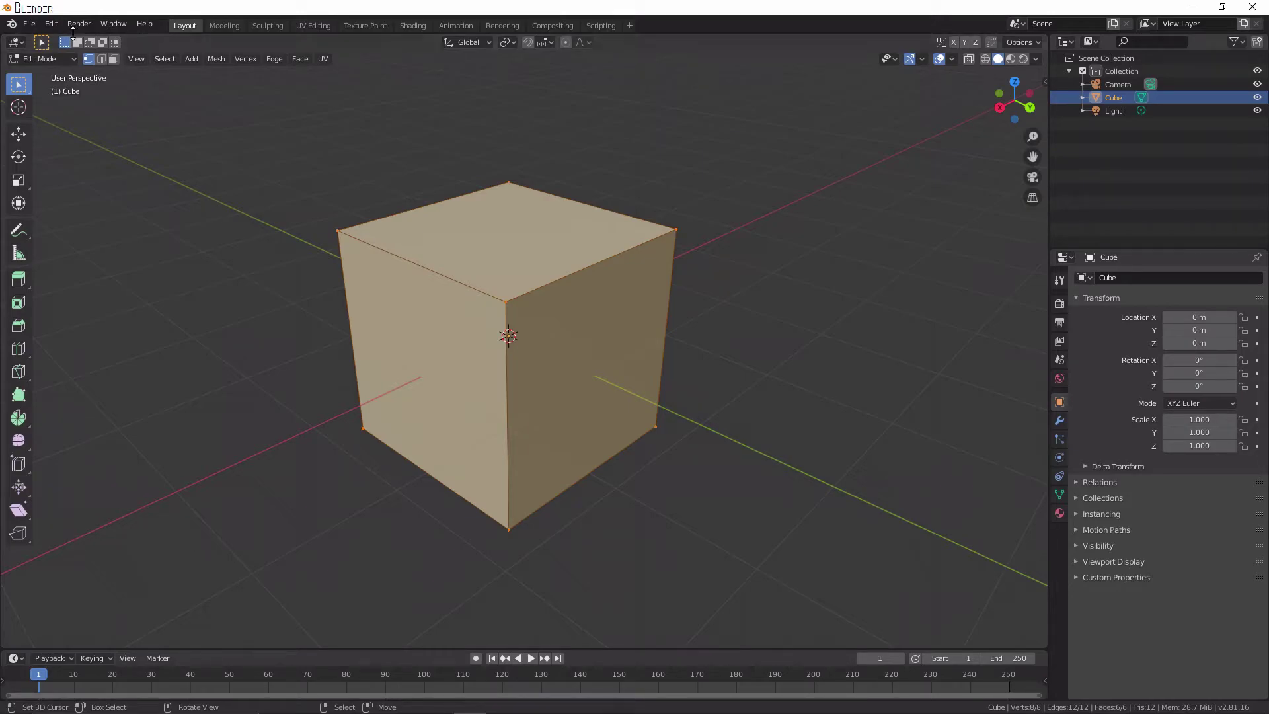
- Cycle through vertex, edge and face select modes, then select the top and front faces
click(101, 59)
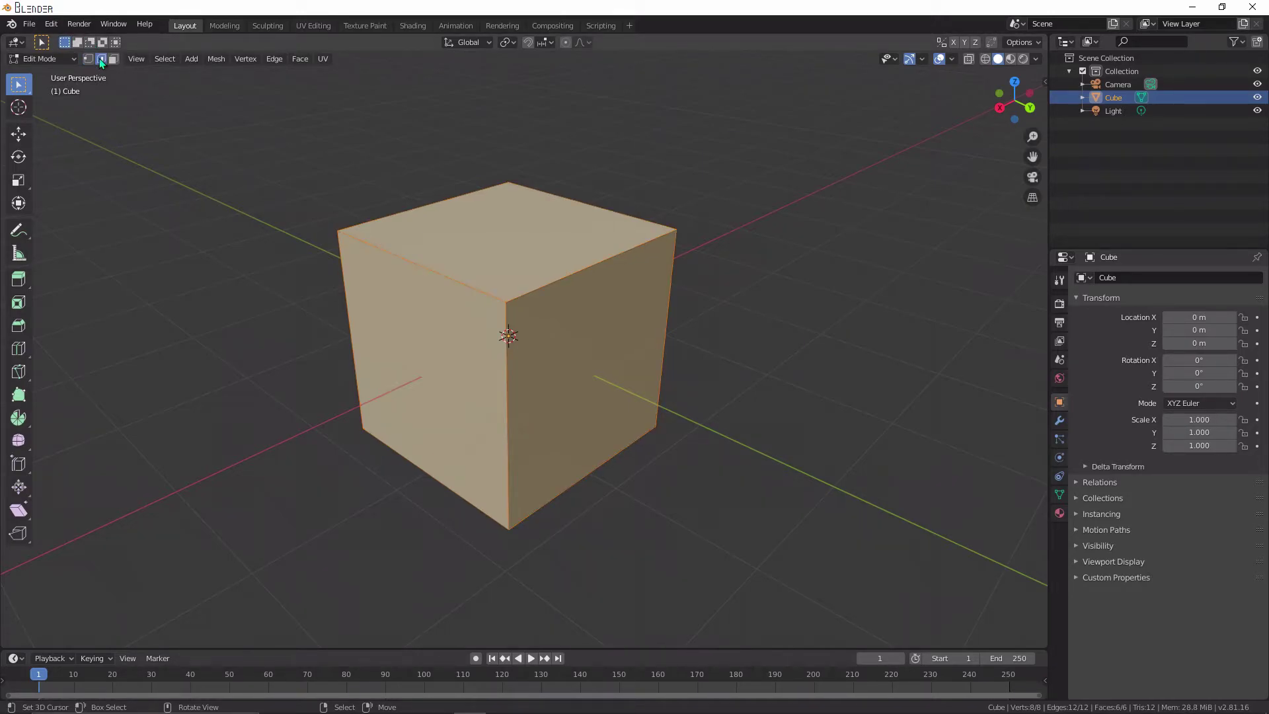
click(113, 60)
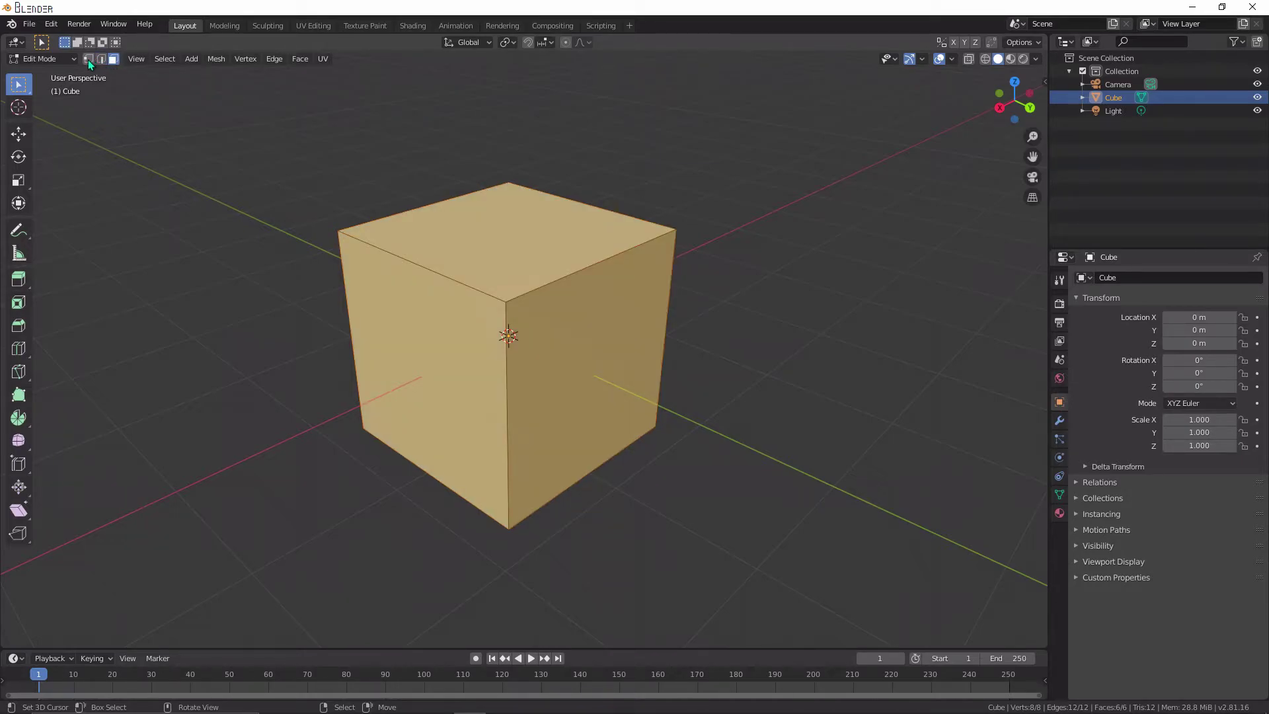
click(89, 59)
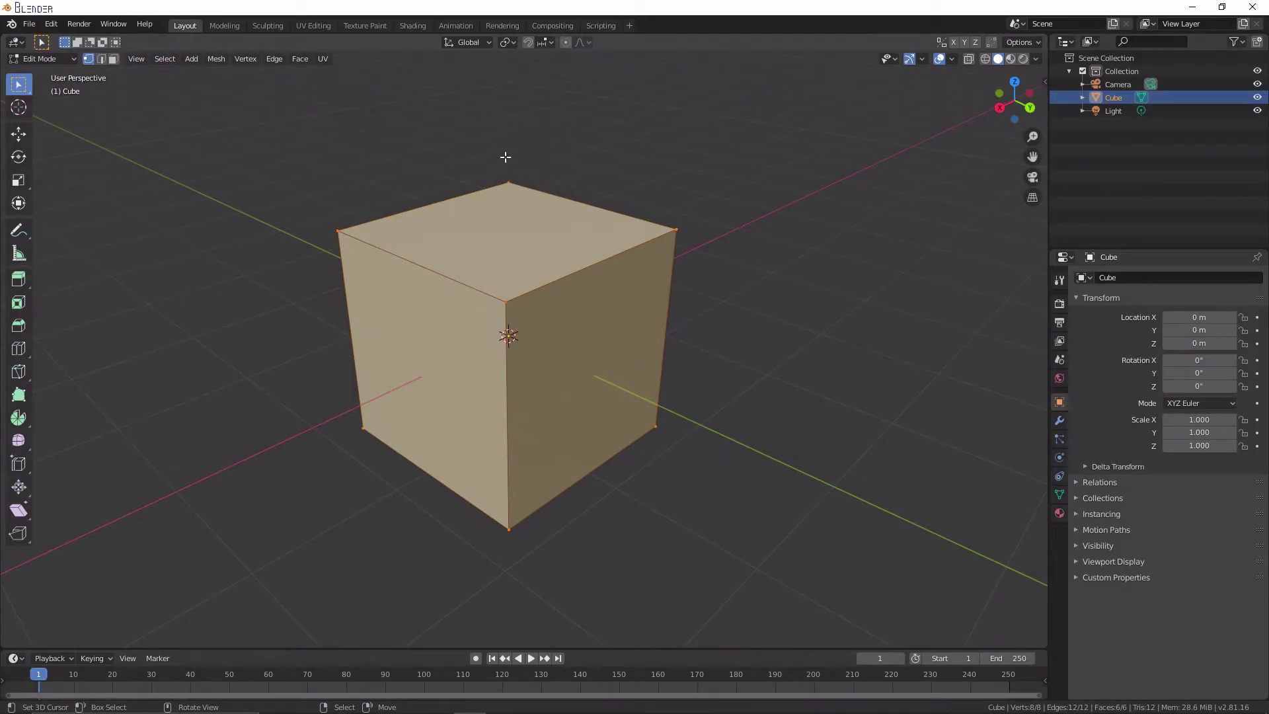
click(114, 58)
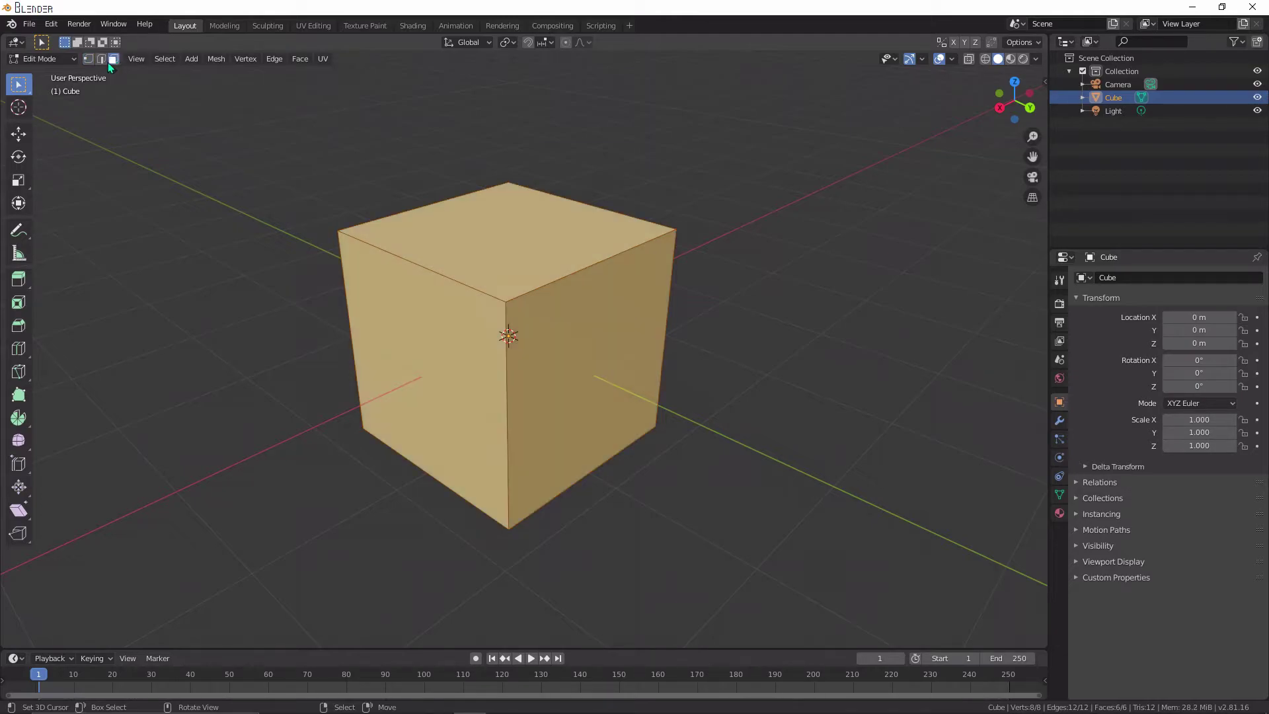
middle_drag(519, 255, 491, 293)
scroll(490, 294, up, 4)
click(483, 183)
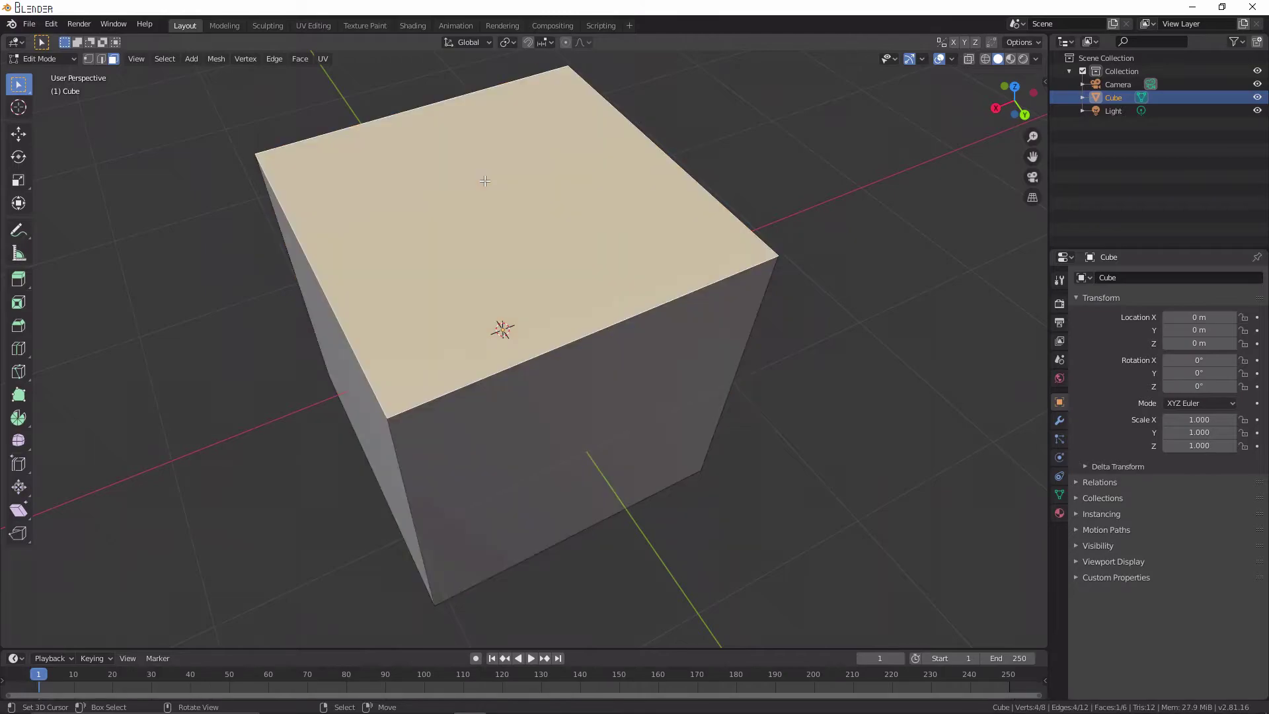
click(586, 370)
middle_drag(446, 284, 460, 257)
scroll(463, 248, down, 3)
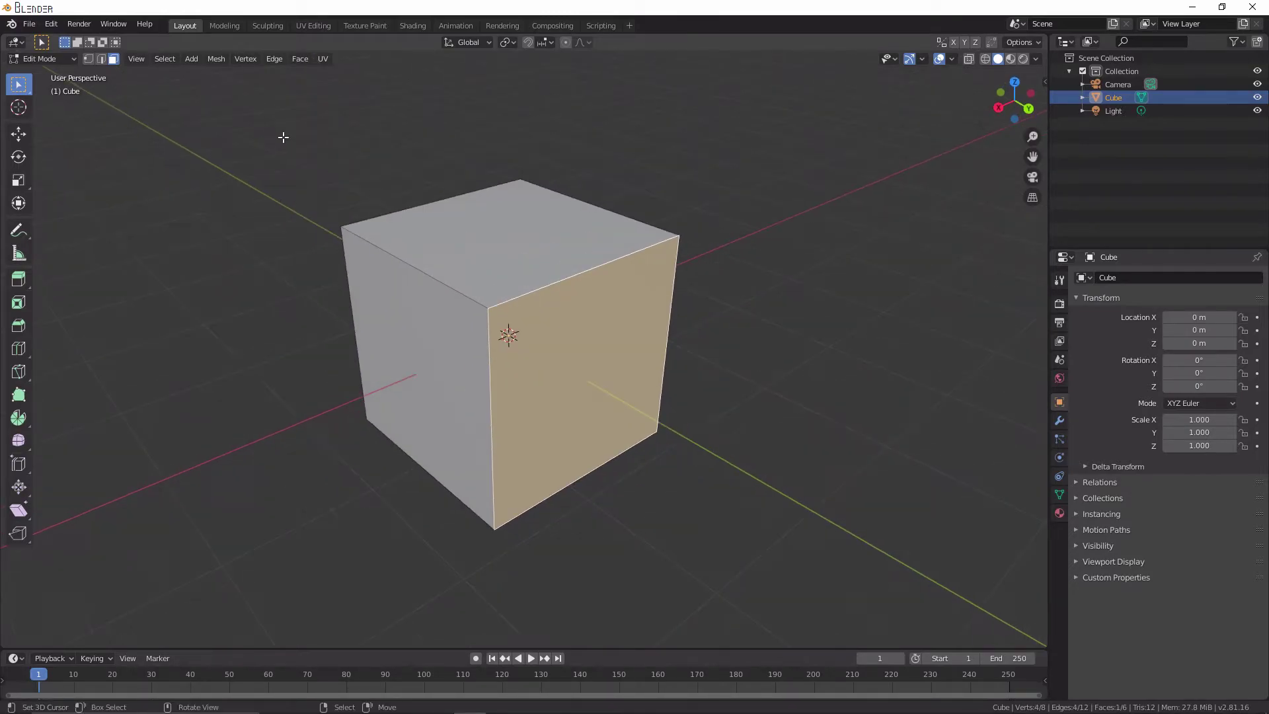
- Try selecting edges and corner vertices, ending with the cube's top-left edge selected
click(101, 60)
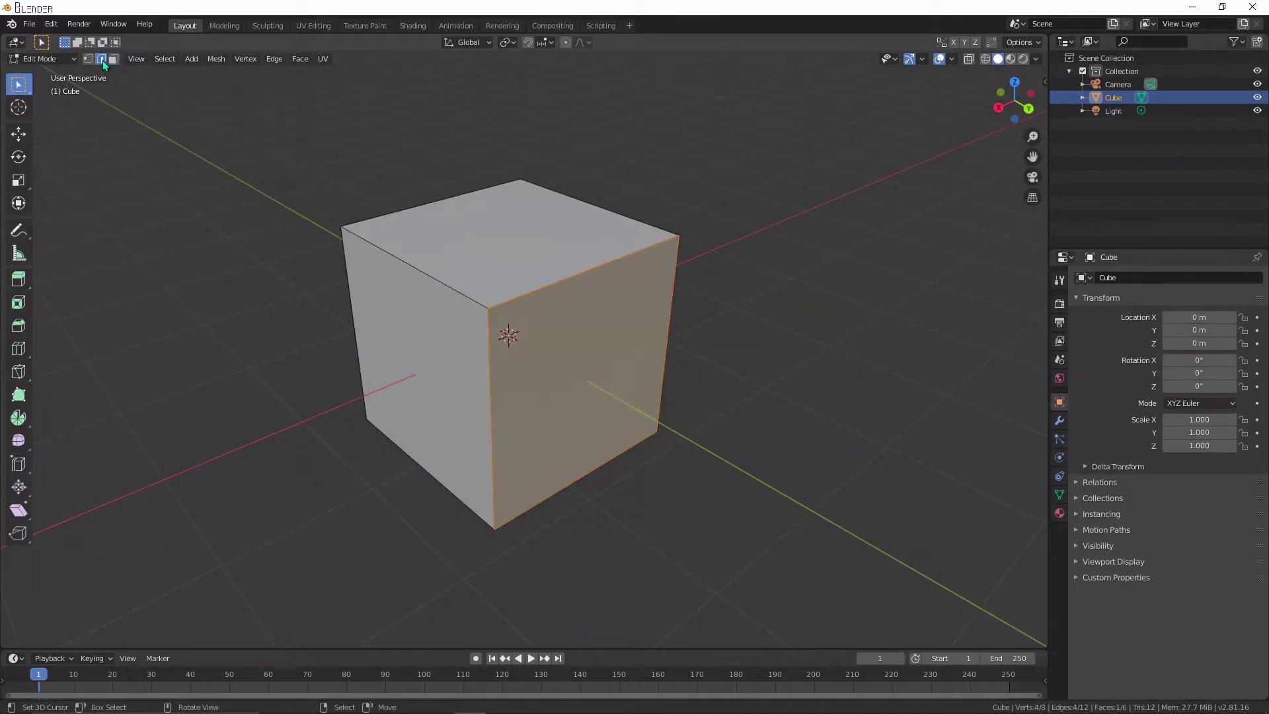
click(413, 254)
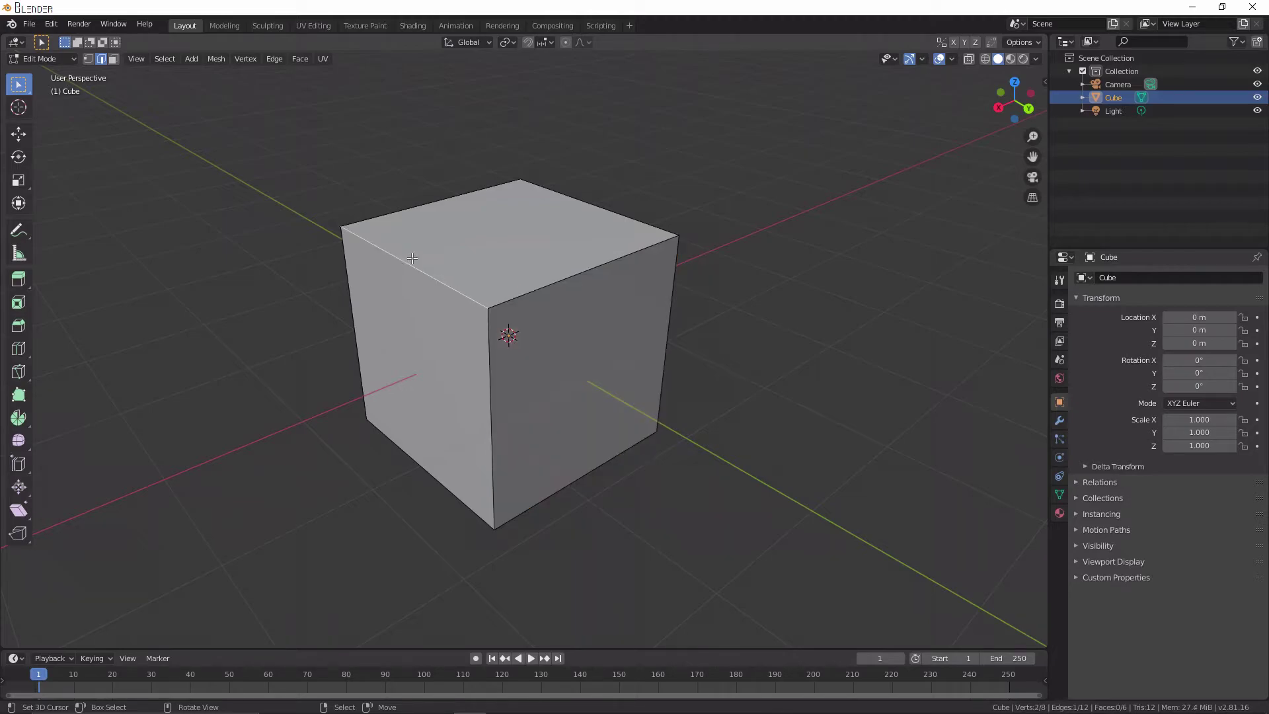
click(390, 205)
click(565, 268)
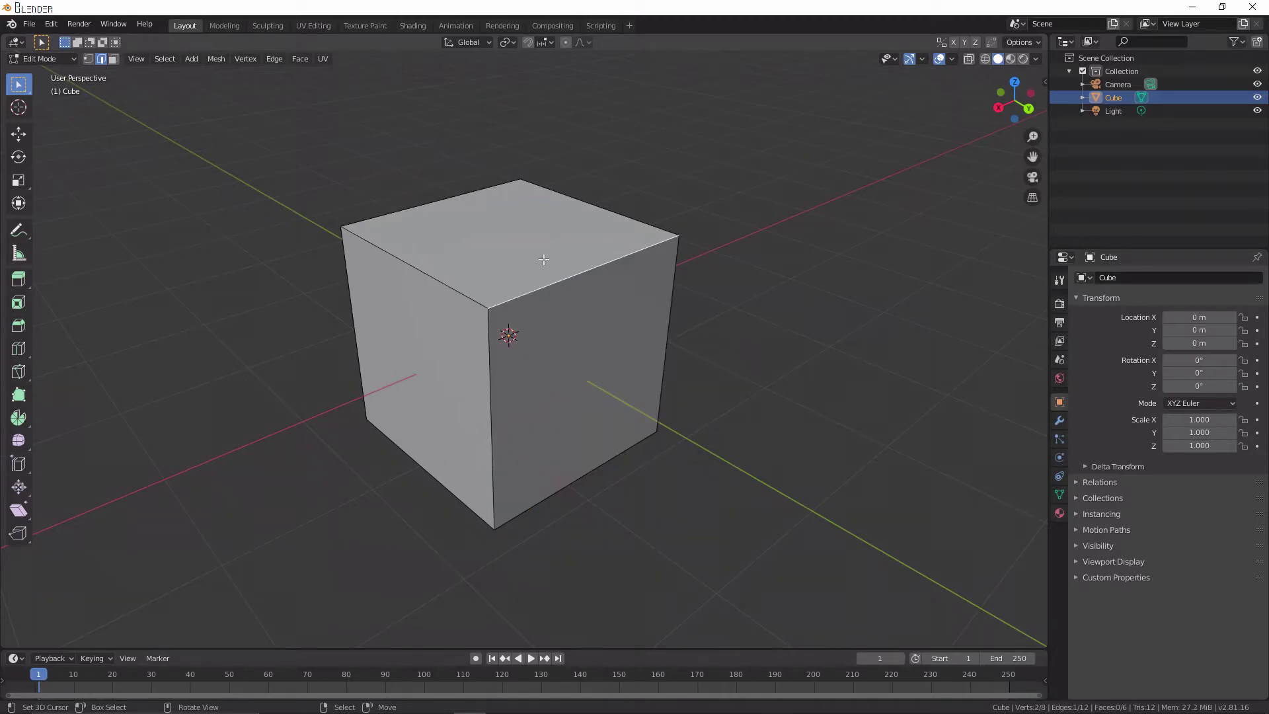
click(88, 60)
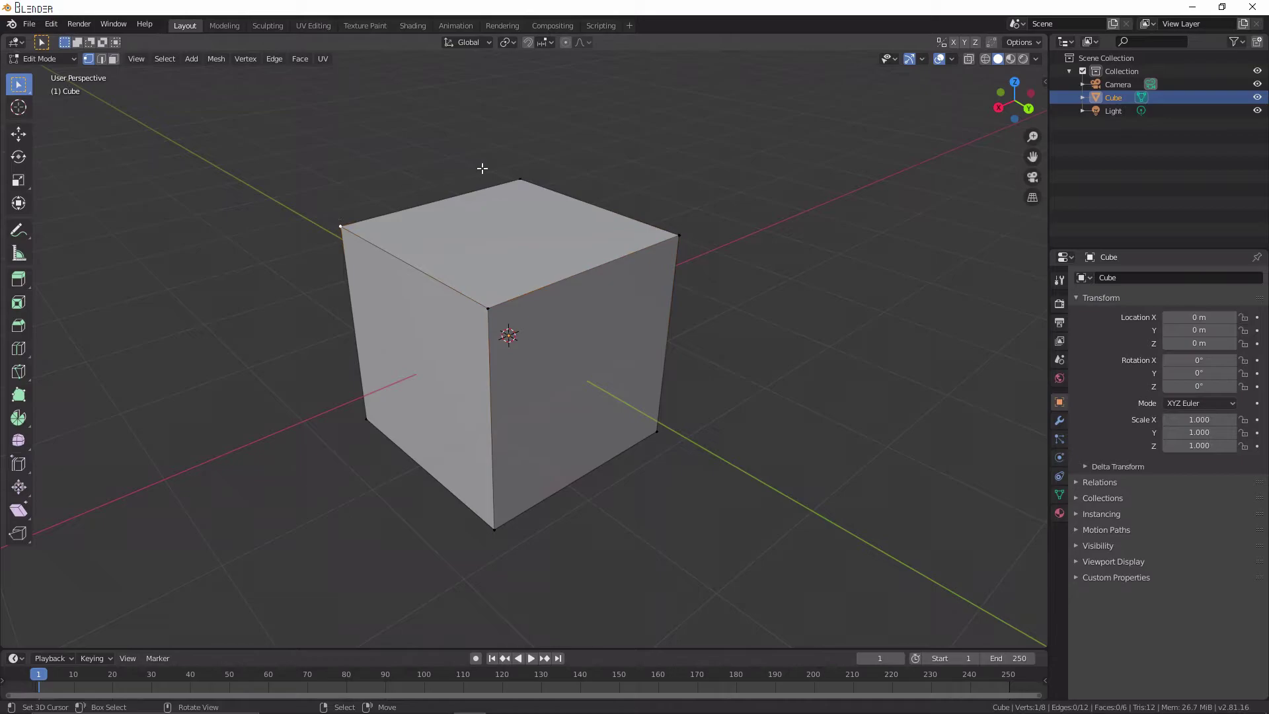
click(536, 157)
click(512, 295)
click(101, 61)
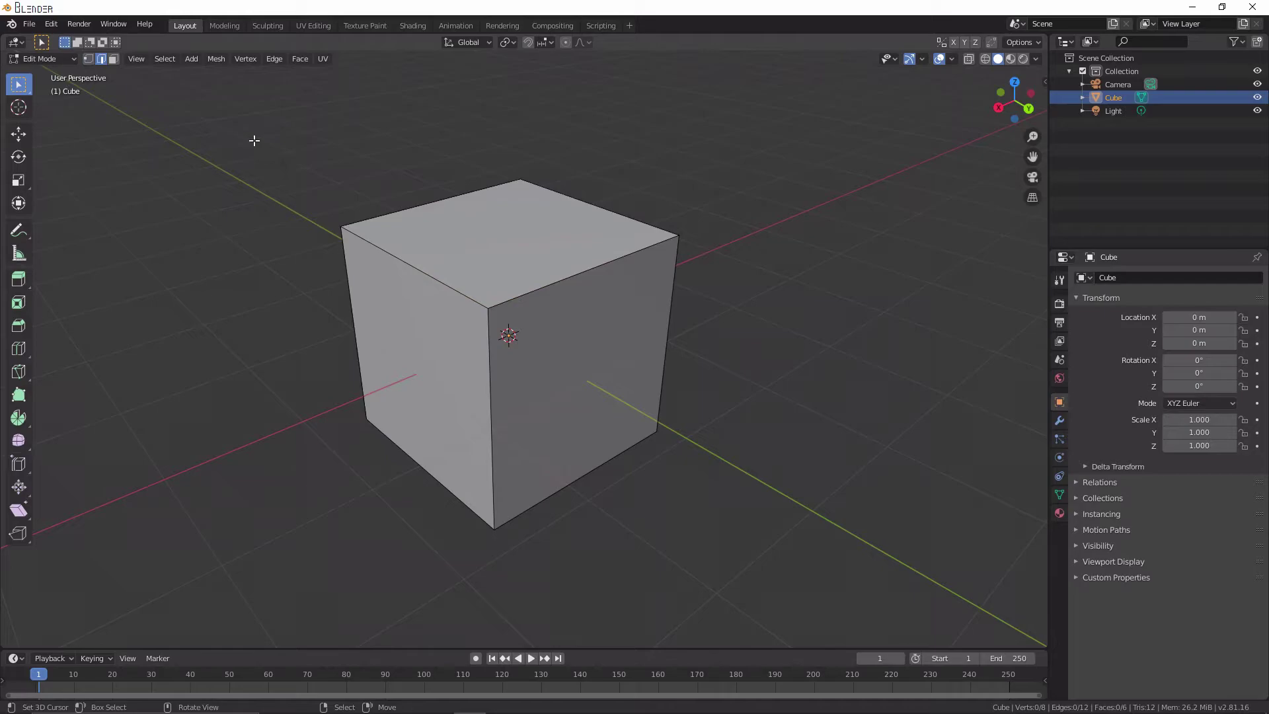
click(394, 254)
- Raise the selected top-left edge upward along Z with the Move gizmo
click(21, 135)
middle_drag(310, 210, 400, 190)
scroll(399, 190, down, 2)
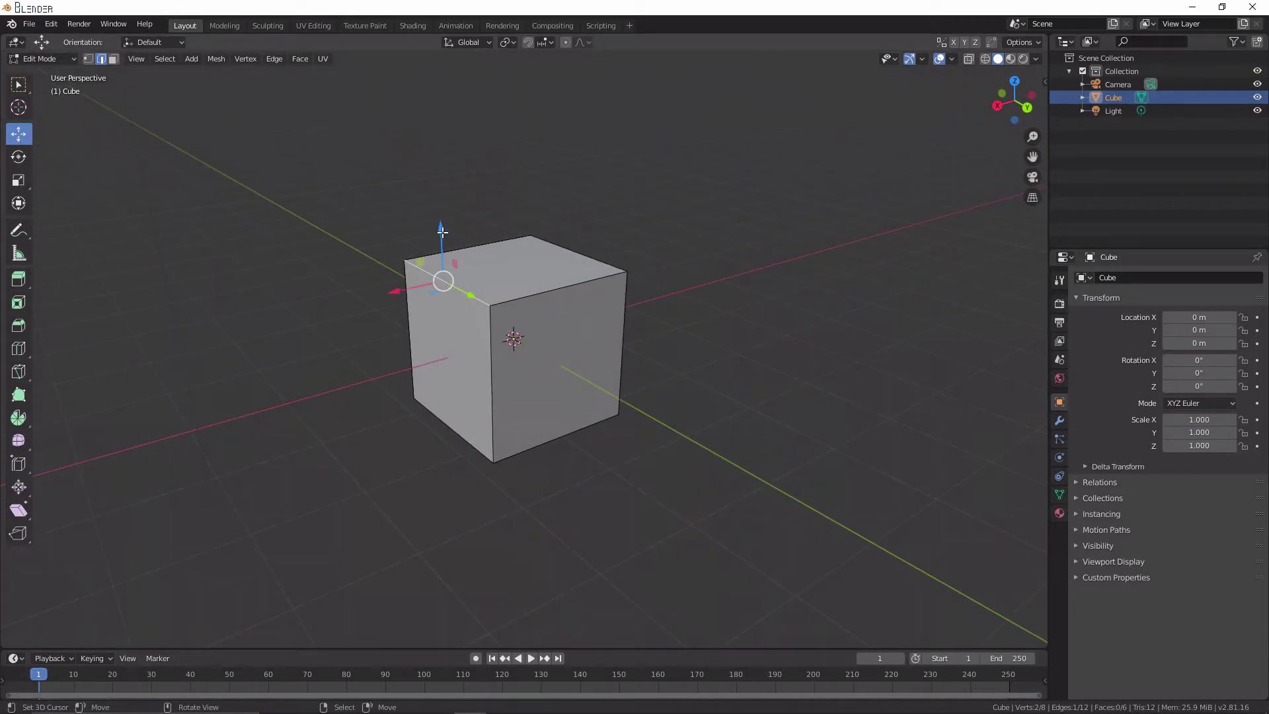
drag(443, 233, 444, 99)
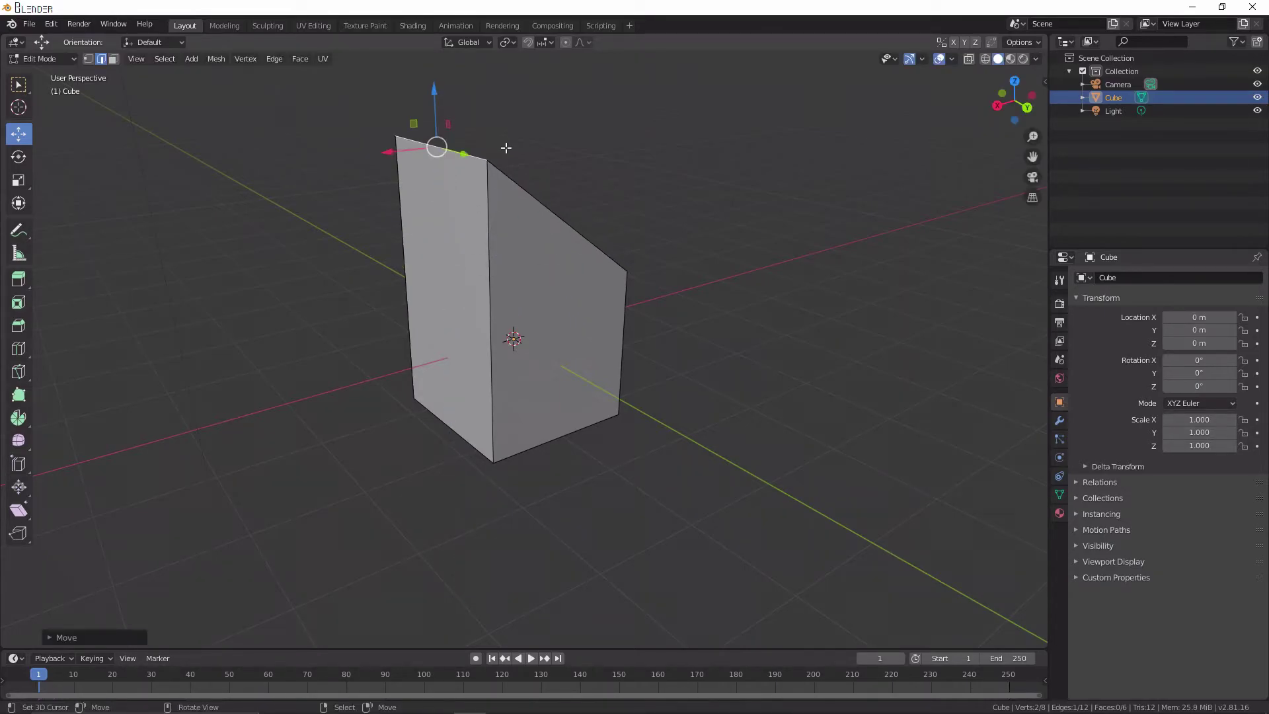
- Select the left and middle vertical edges and slide them left along Y
middle_drag(504, 147, 466, 302)
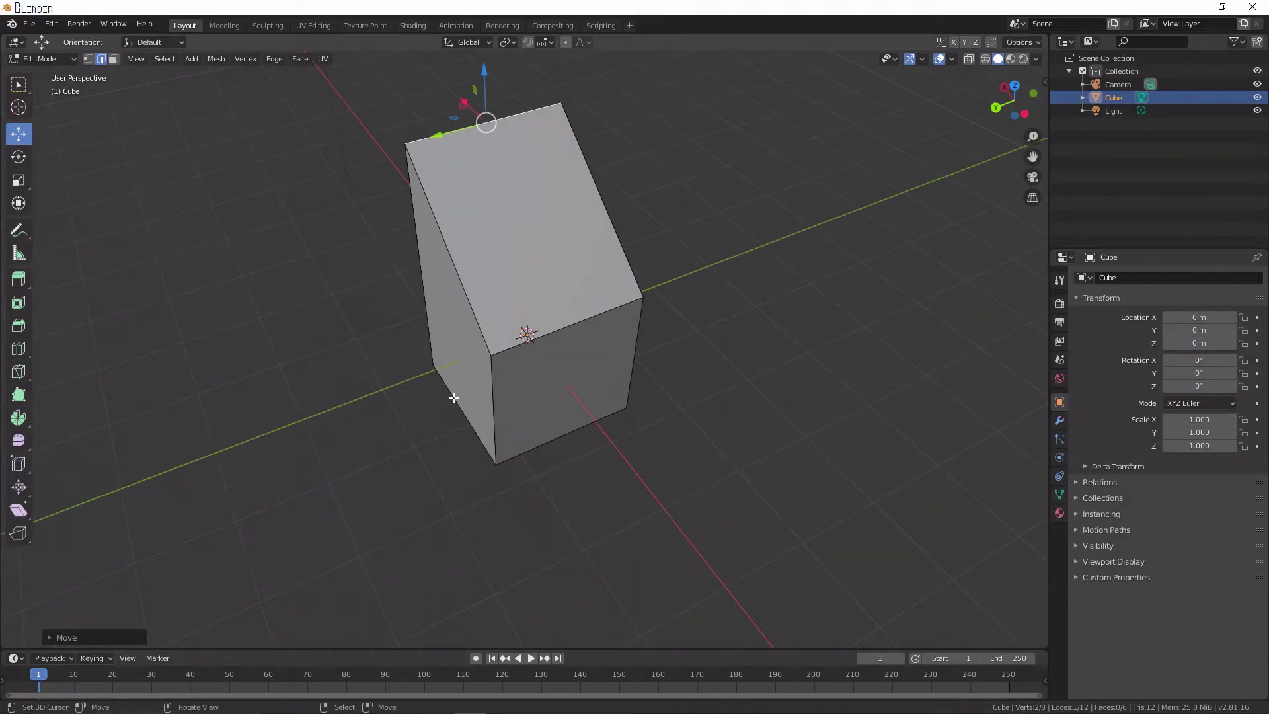
click(419, 261)
shift+click(493, 387)
middle_drag(477, 370, 497, 316)
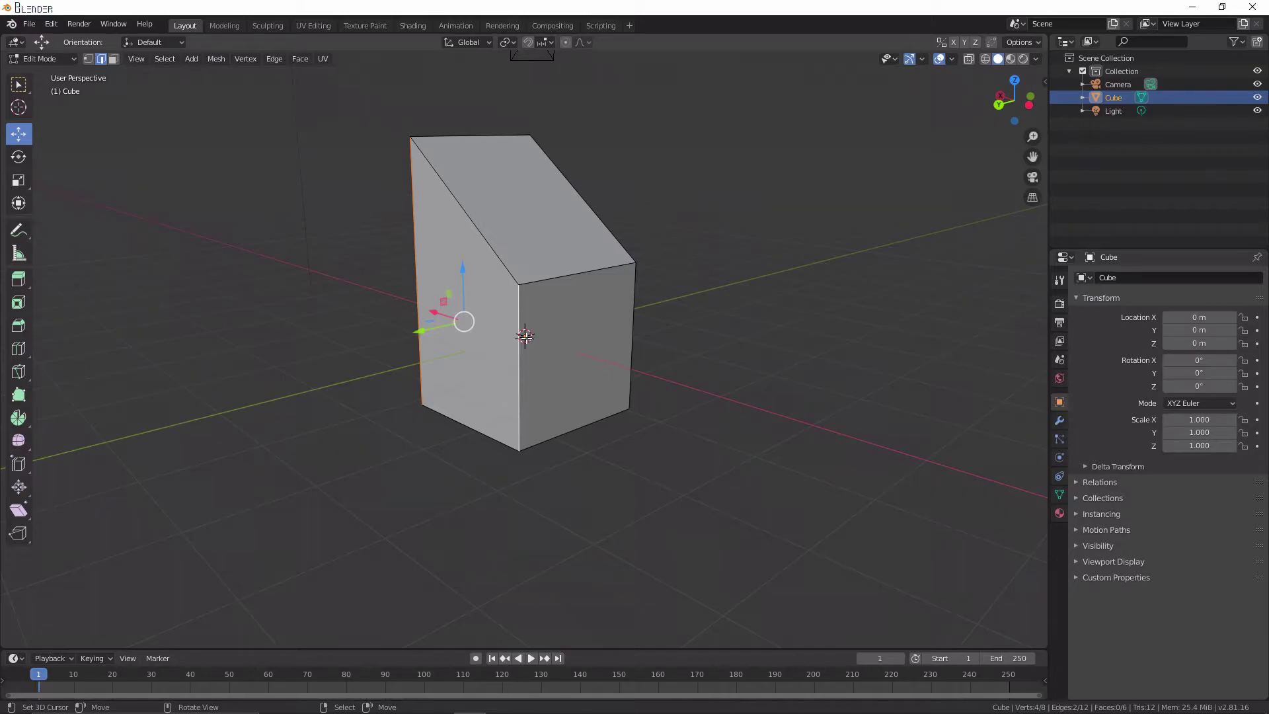
key(shift)
click(416, 307)
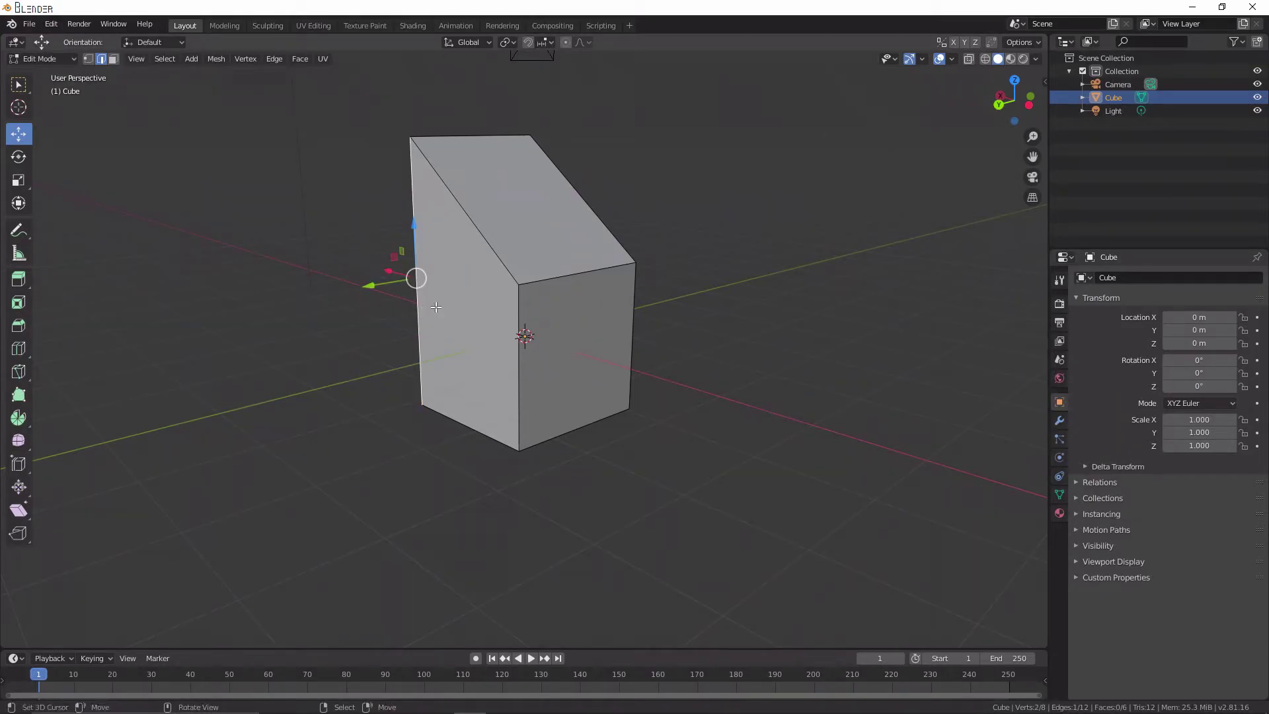
shift+click(519, 317)
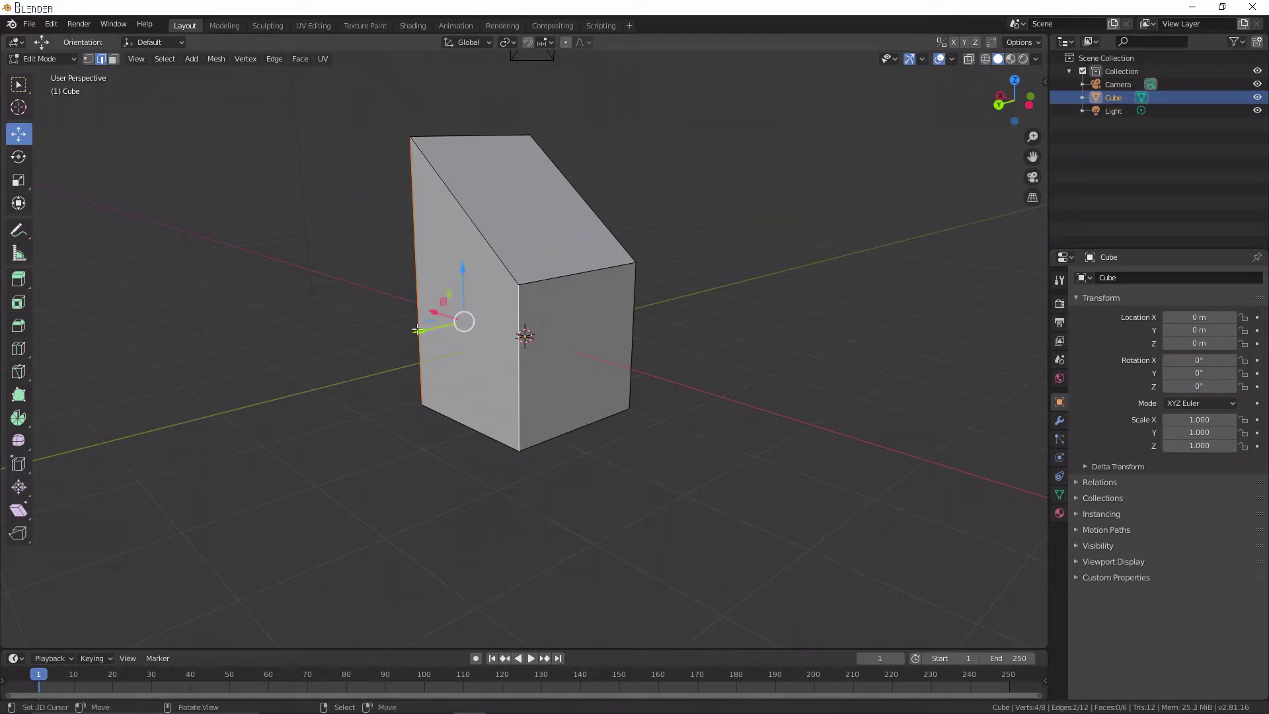
drag(423, 331, 327, 384)
- Select the cube's front face in face mode and scale it up
middle_drag(327, 384, 357, 410)
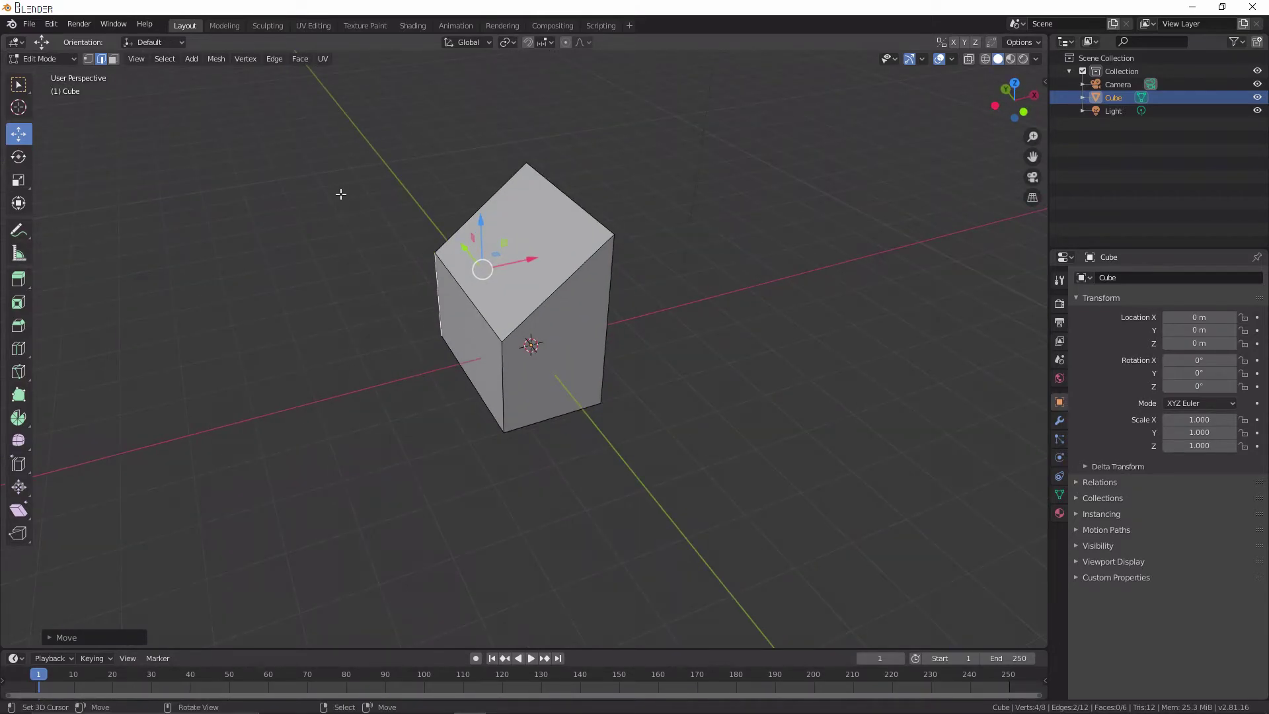
click(113, 58)
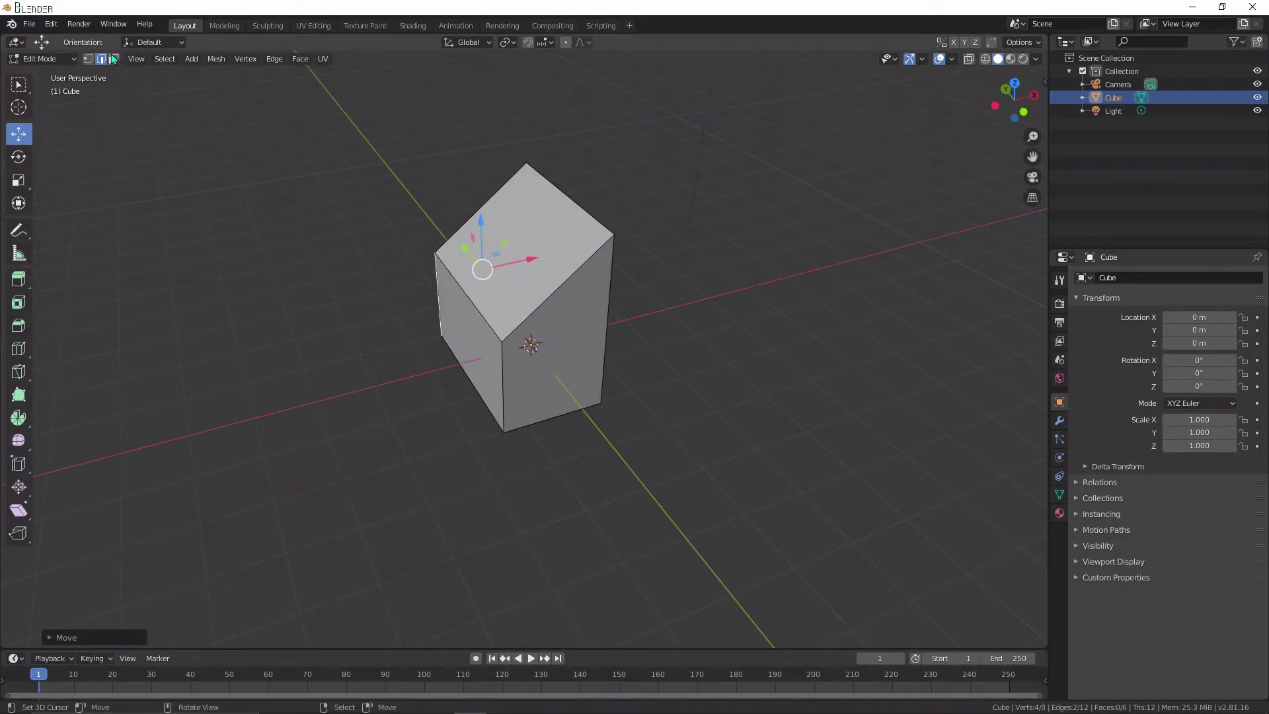
click(553, 331)
middle_drag(556, 333, 542, 339)
key(s)
click(785, 310)
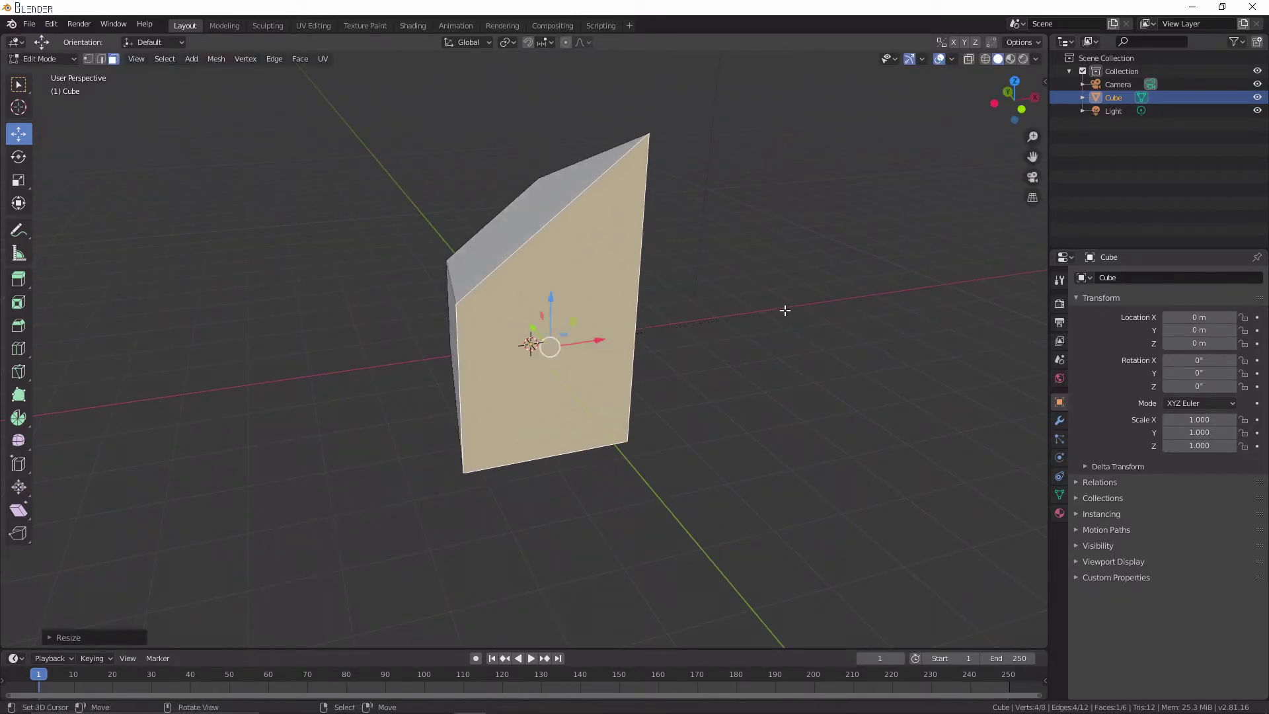
- Rotate the enlarged front face to skew the box, then inspect it from other angles
middle_drag(786, 310, 575, 284)
key(r)
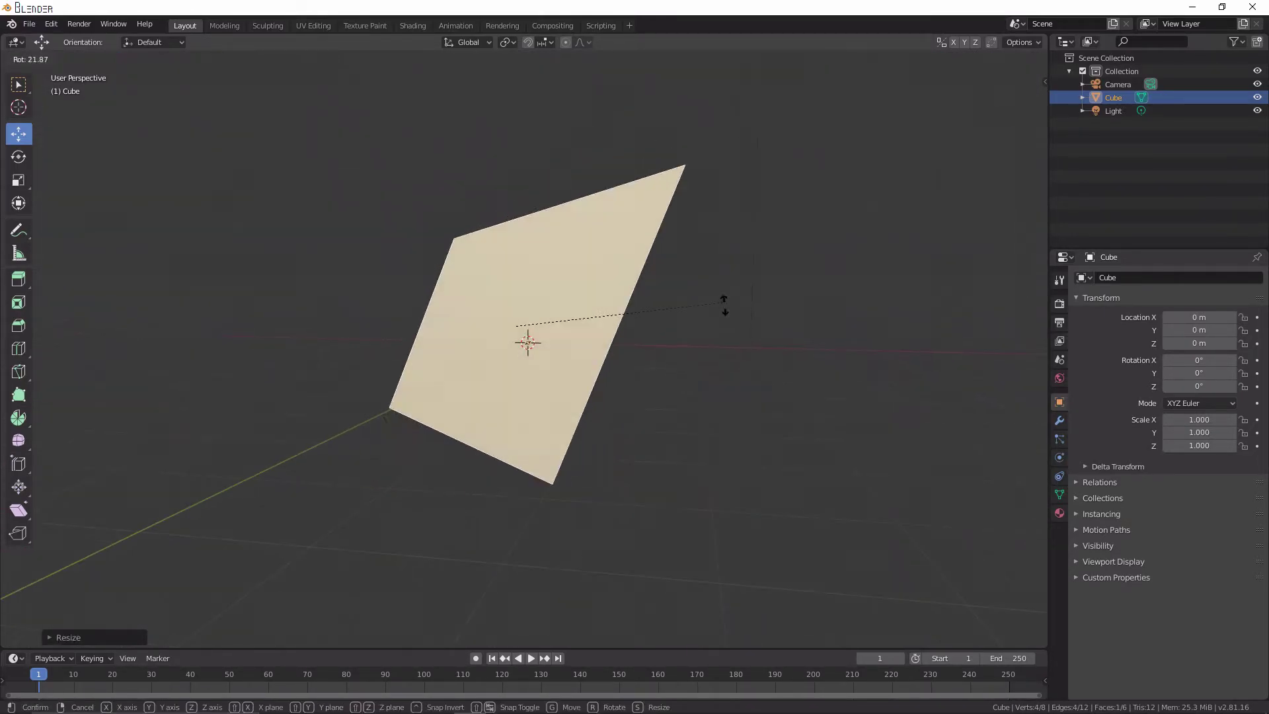
click(708, 391)
middle_drag(708, 391, 886, 419)
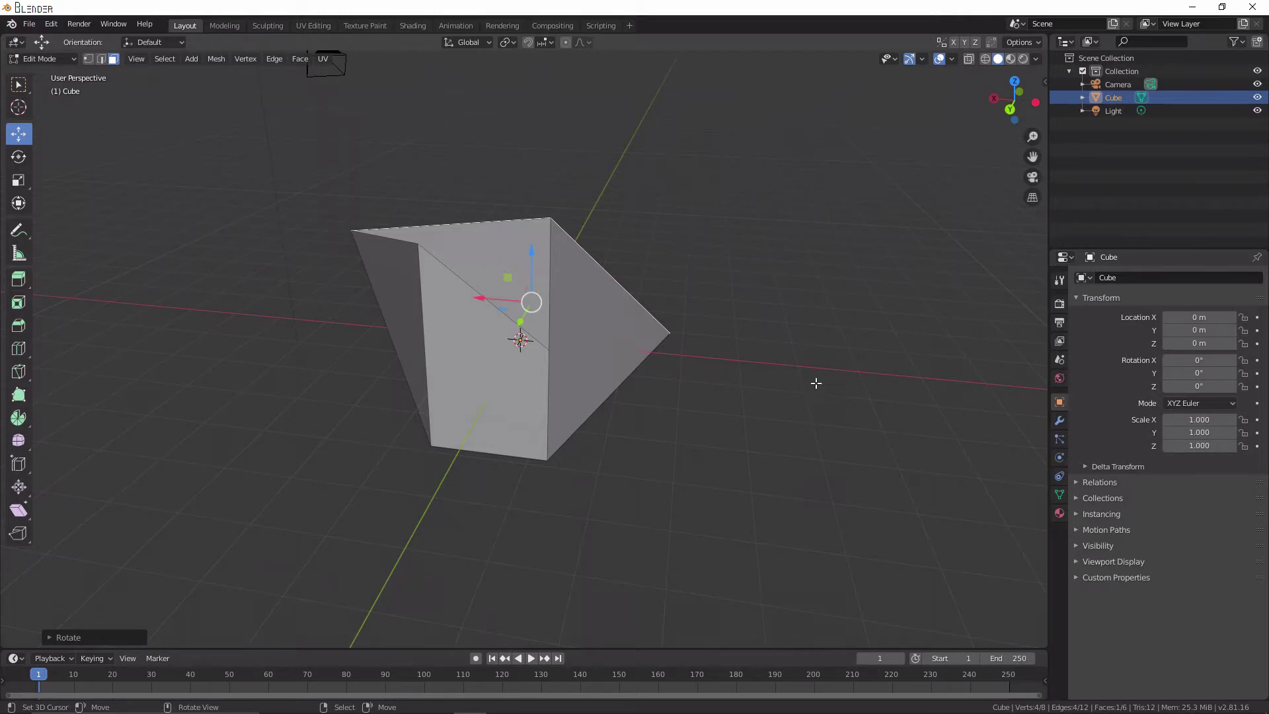
middle_drag(815, 382, 598, 595)
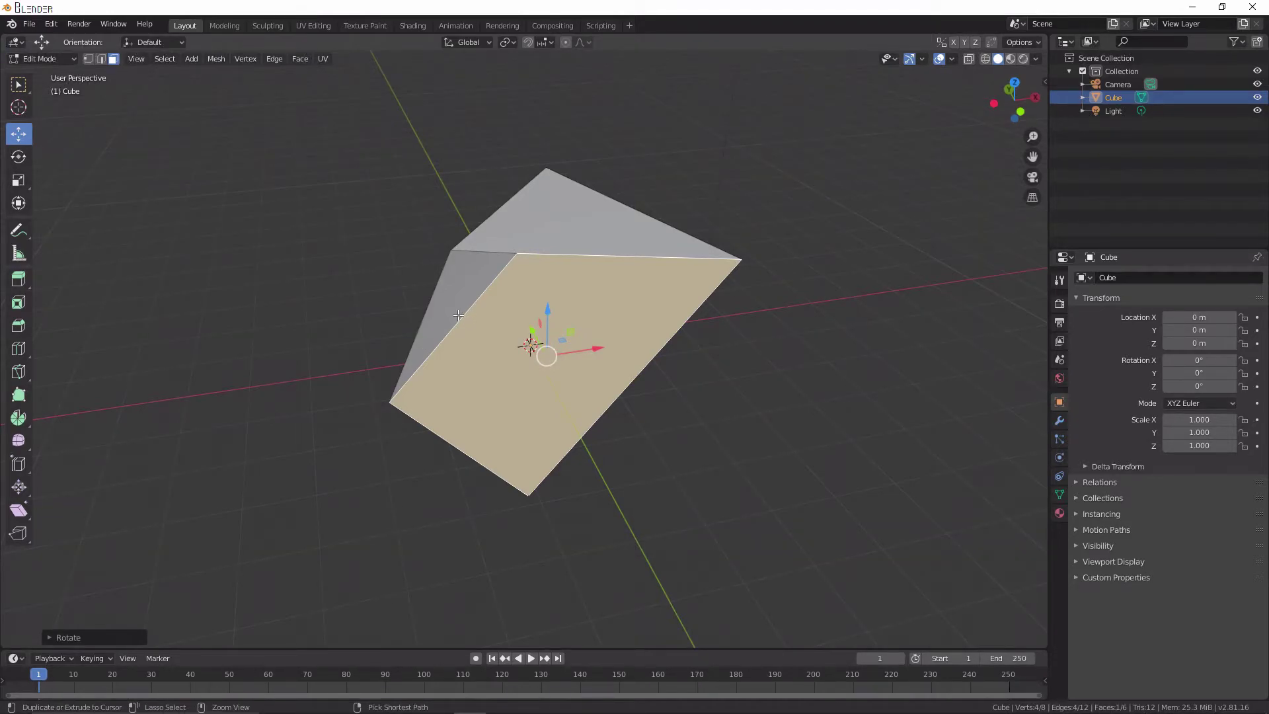
- Undo the face rotation and edge shift, restoring a regular 8-vertex cube in front view
key(ctrl+z)
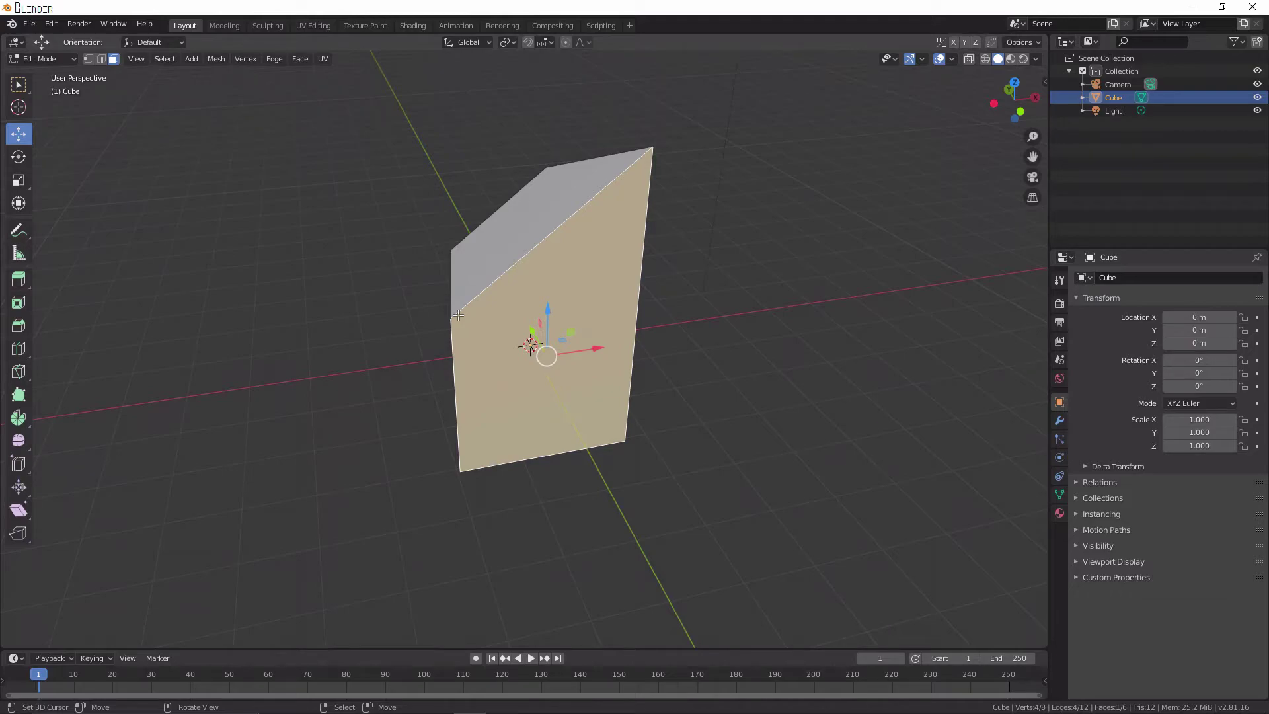
middle_drag(458, 315, 489, 311)
key(2)
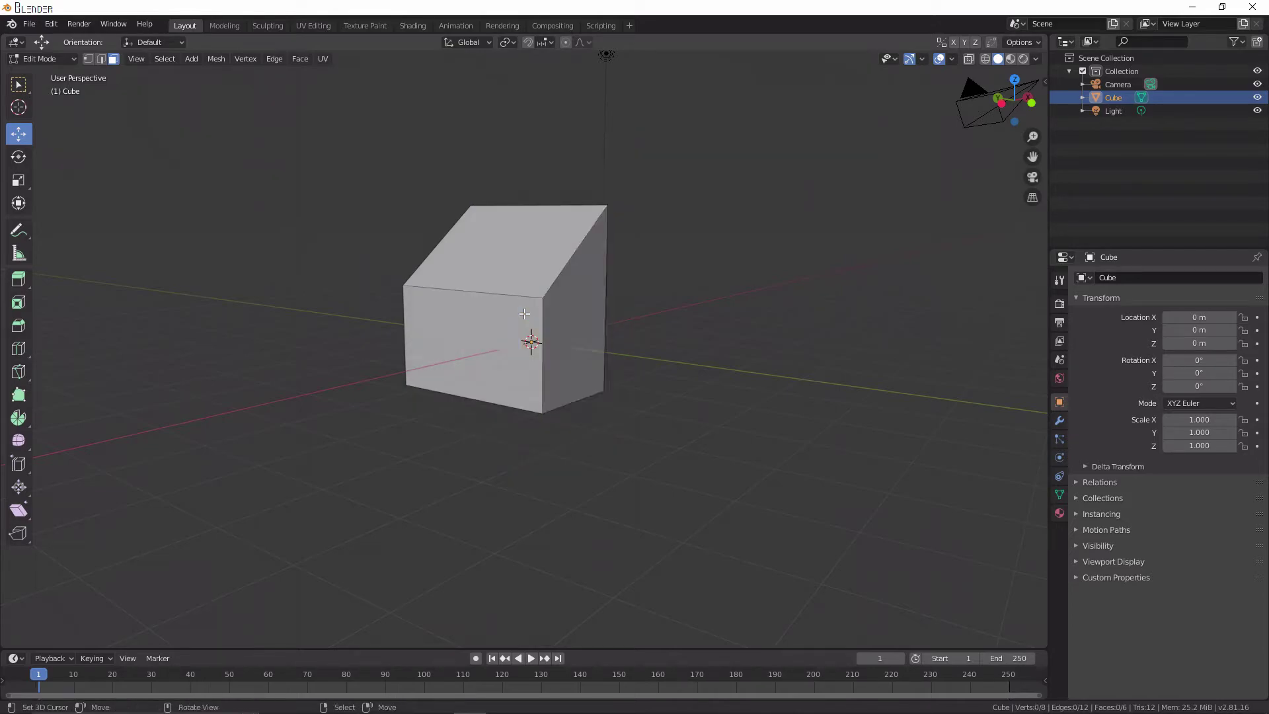
click(488, 310)
key(ctrl+z)
key(ctrl+z)
key(ctrl+z)
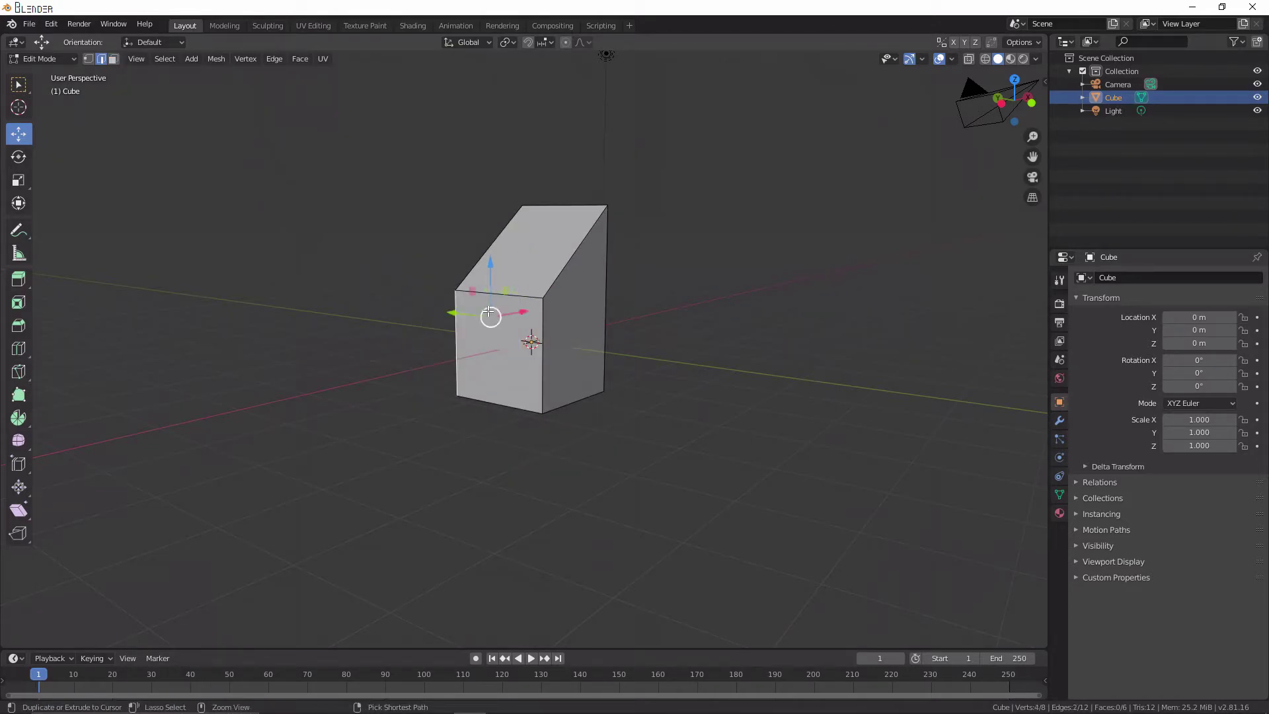
key(ctrl+z)
middle_drag(488, 311, 762, 317)
scroll(682, 355, up, 3)
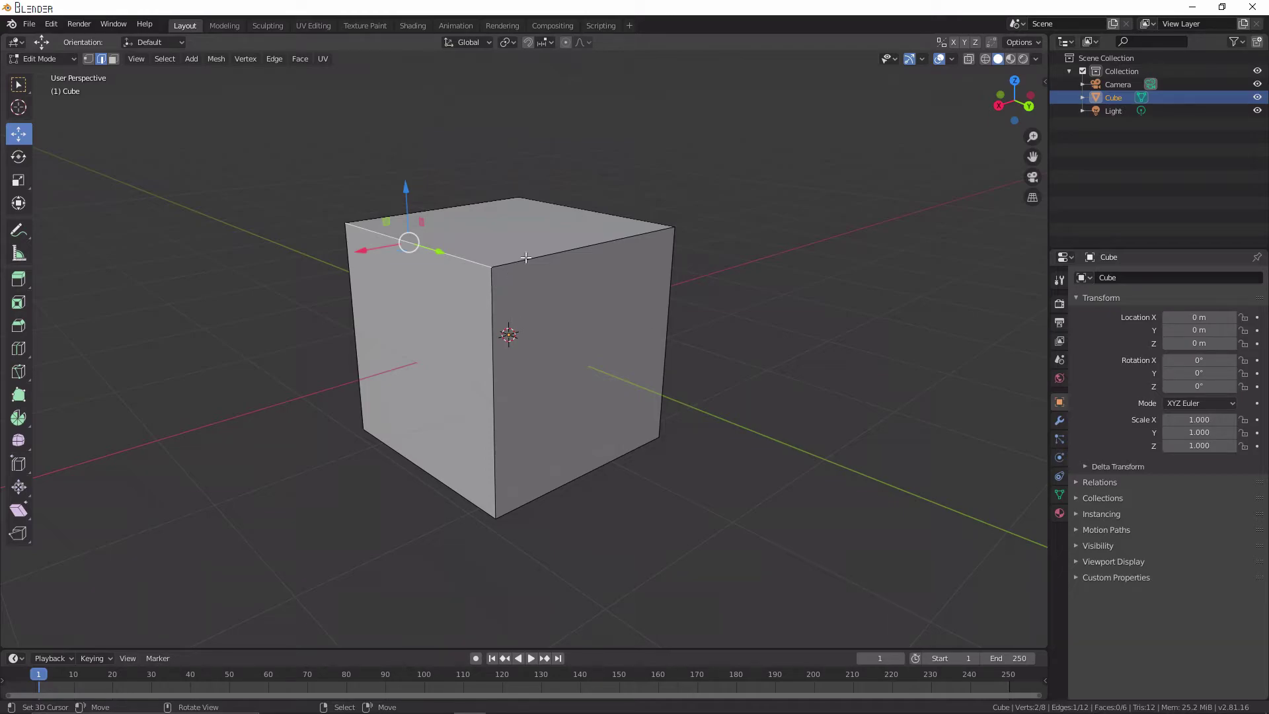
- Select the cube's top face in face mode and bring up the delete options
shift+click(573, 206)
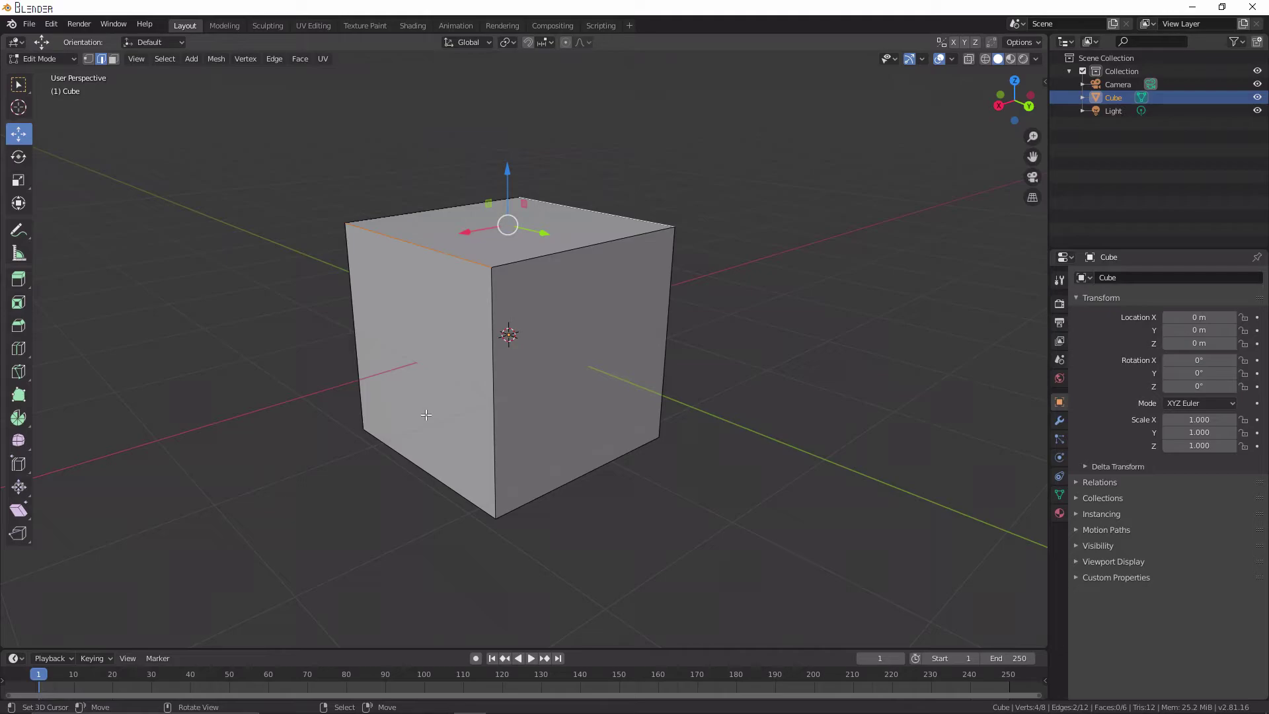
click(113, 59)
middle_drag(333, 198, 409, 236)
click(487, 236)
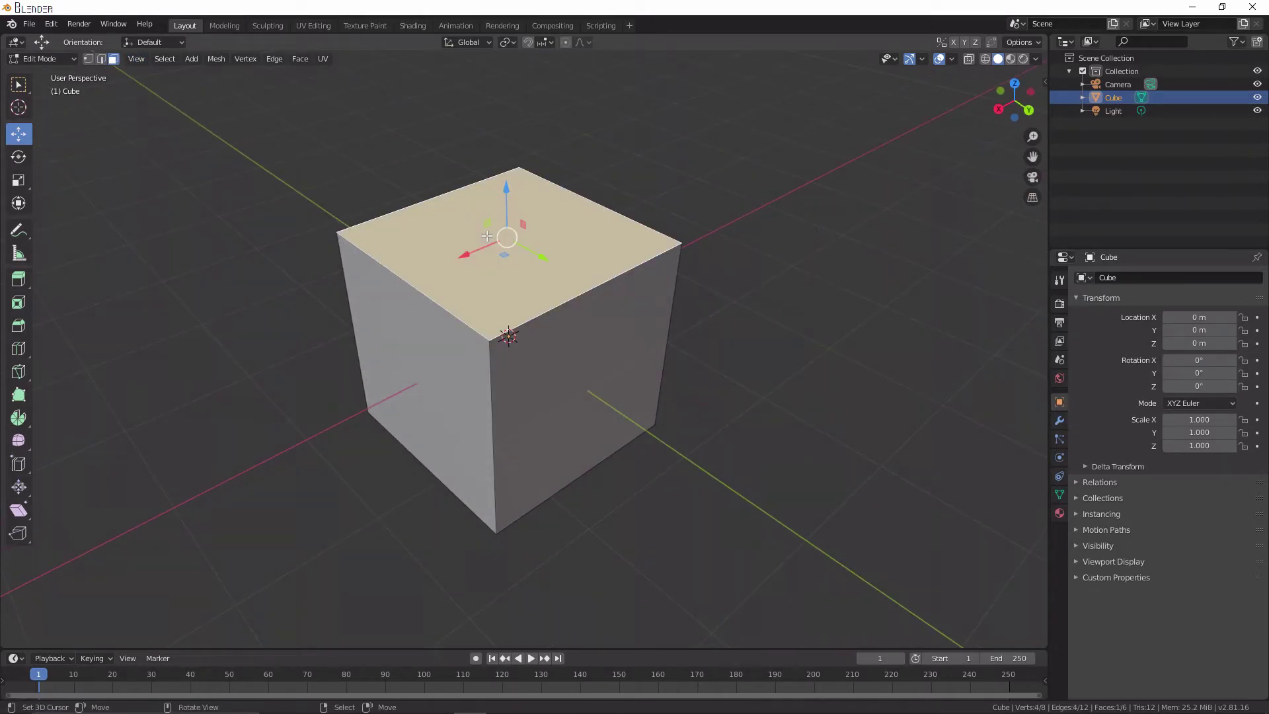
key(x)
key(x)
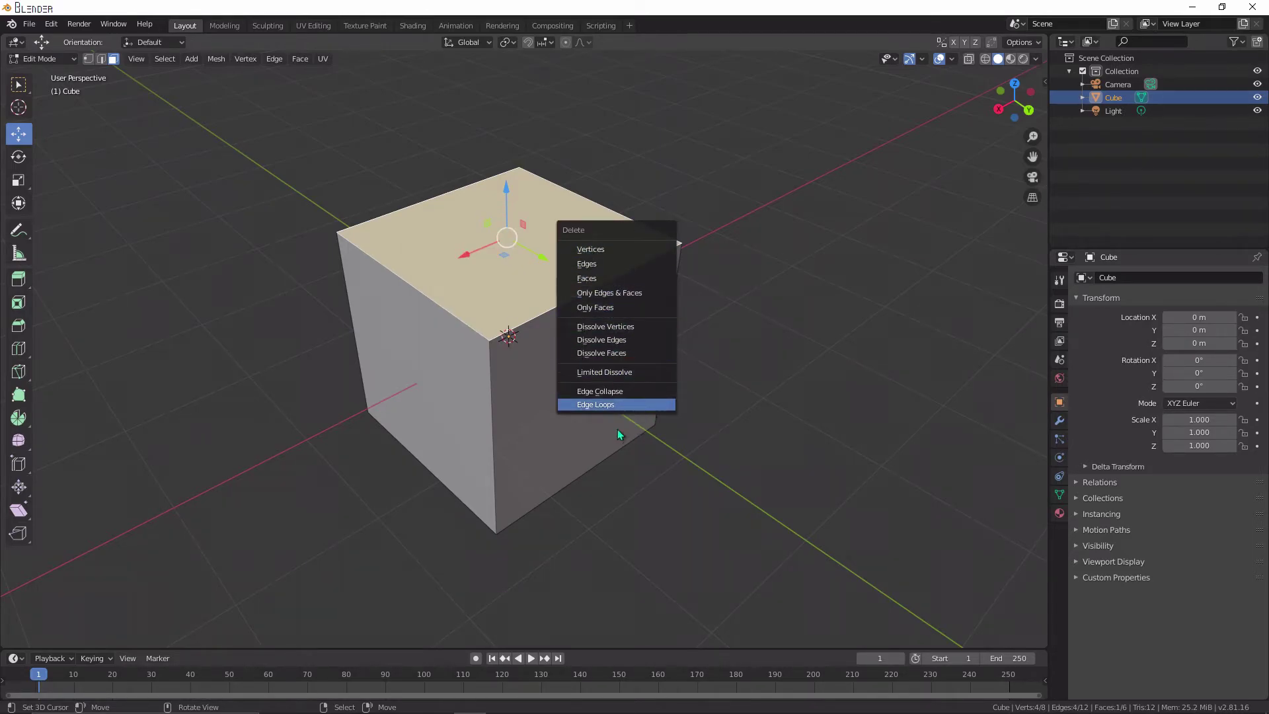
- Switch to Object Mode and delete the whole cube object
click(33, 60)
click(39, 74)
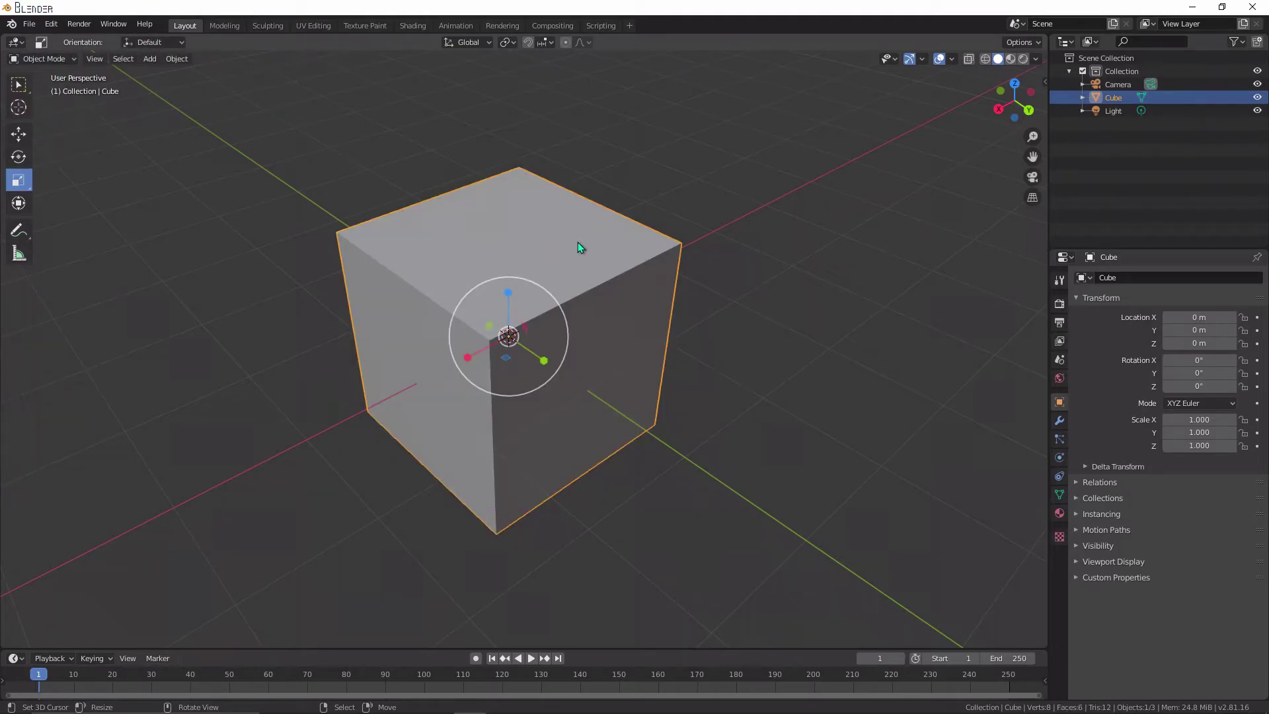
key(x)
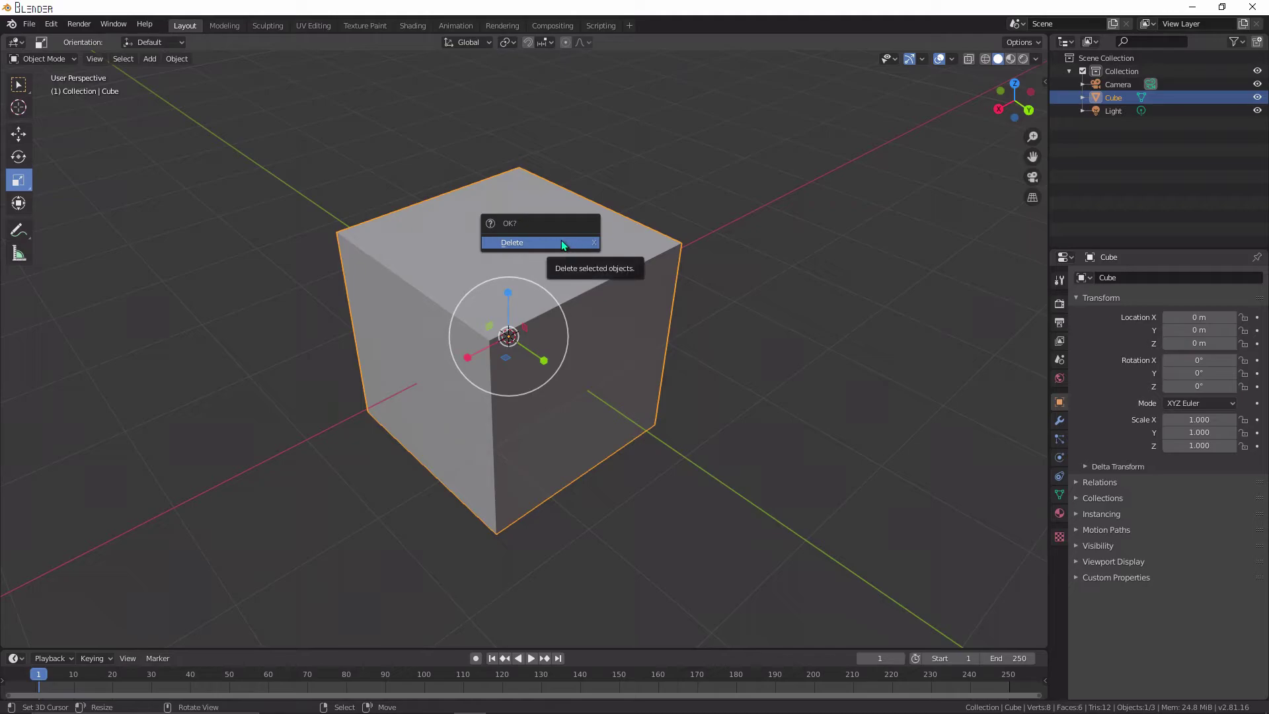
click(554, 244)
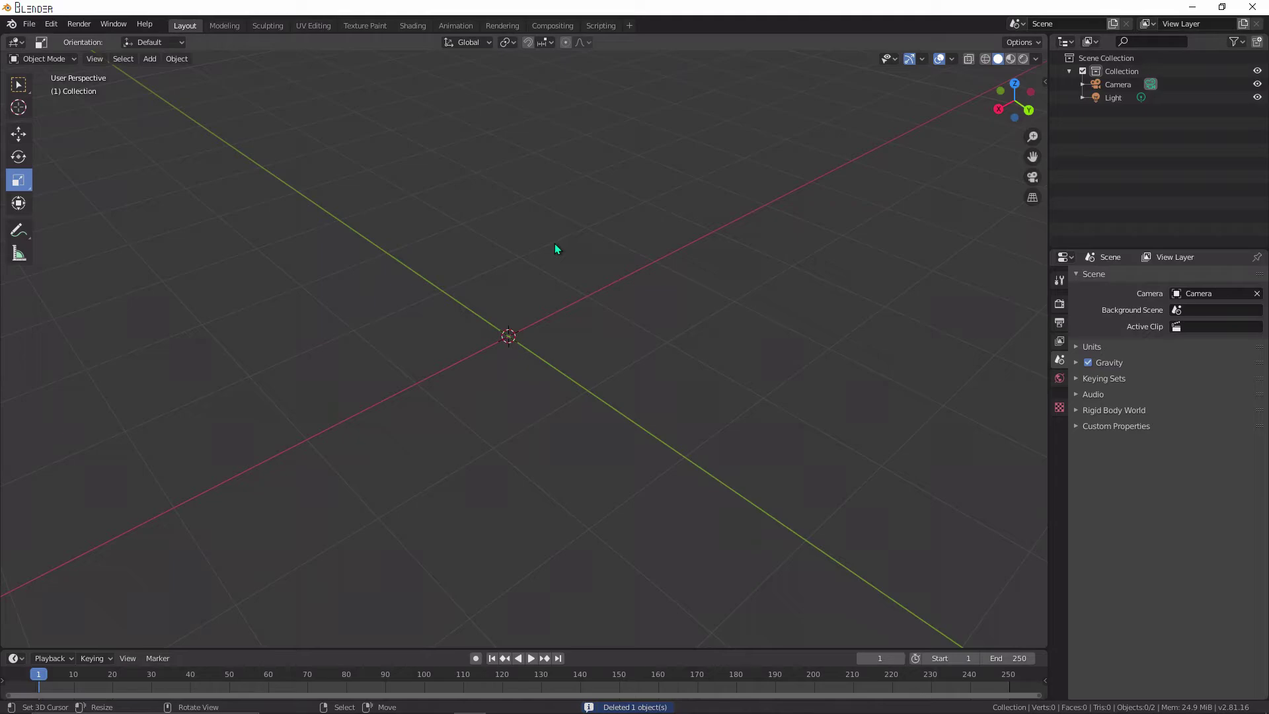
- Undo the cube deletion and put the restored cube into Edit Mode
key(ctrl+z)
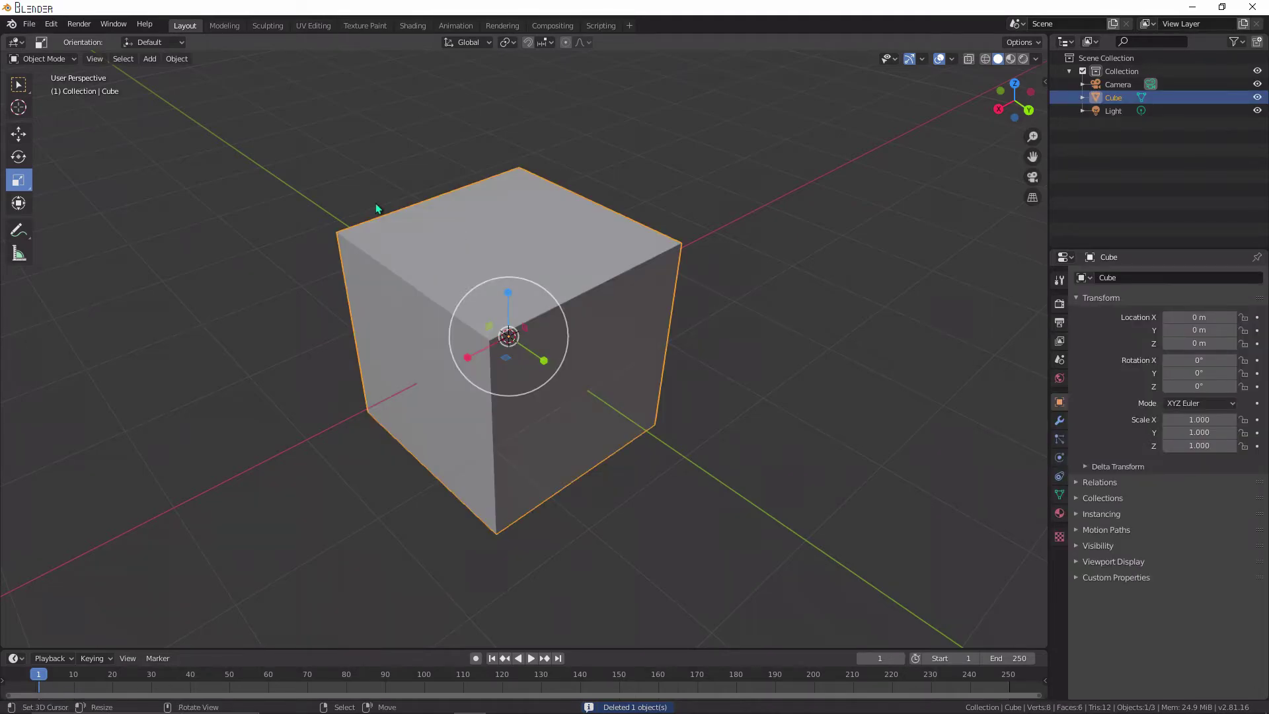
click(27, 60)
click(44, 88)
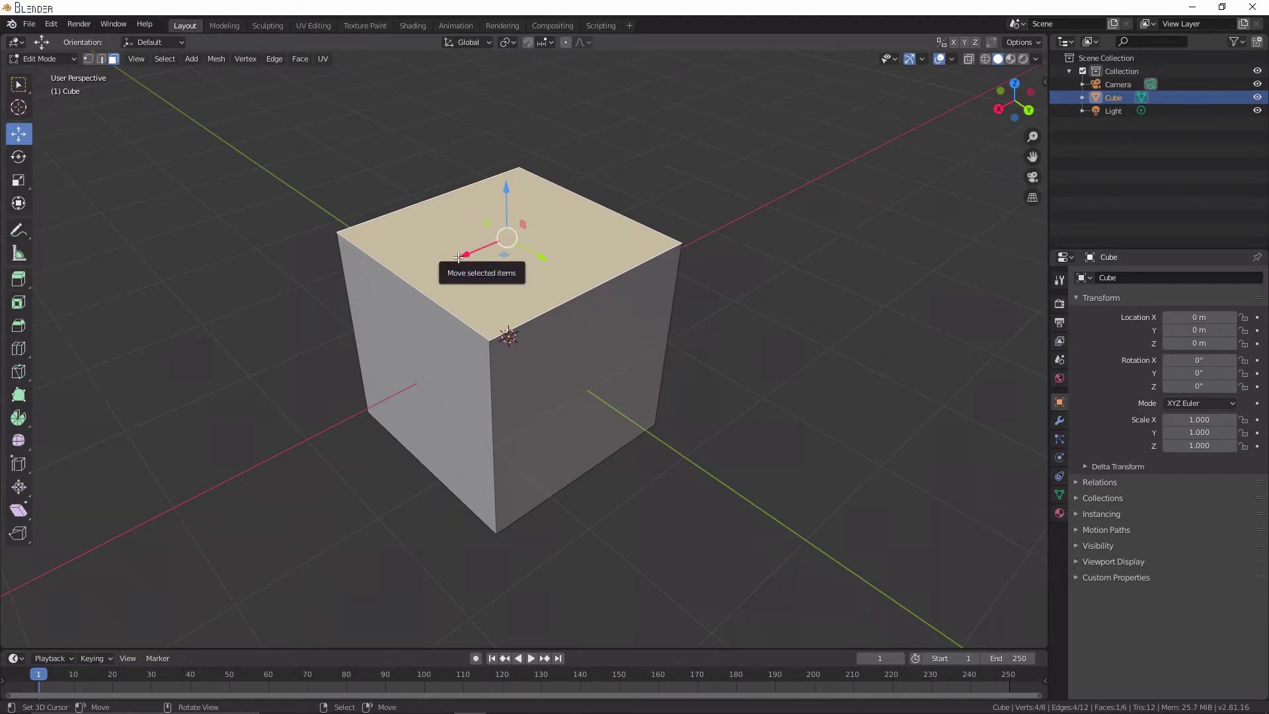
key(x)
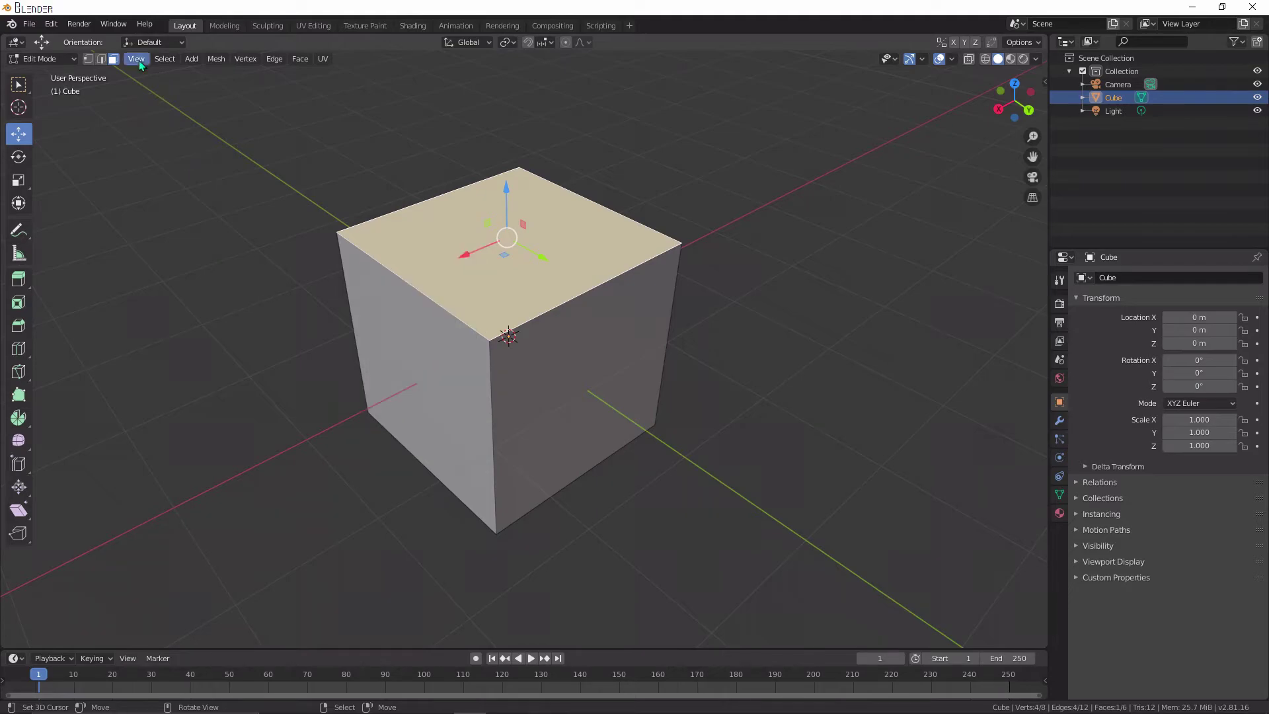
- Enable vertex, edge and face selection modes all at once
click(88, 60)
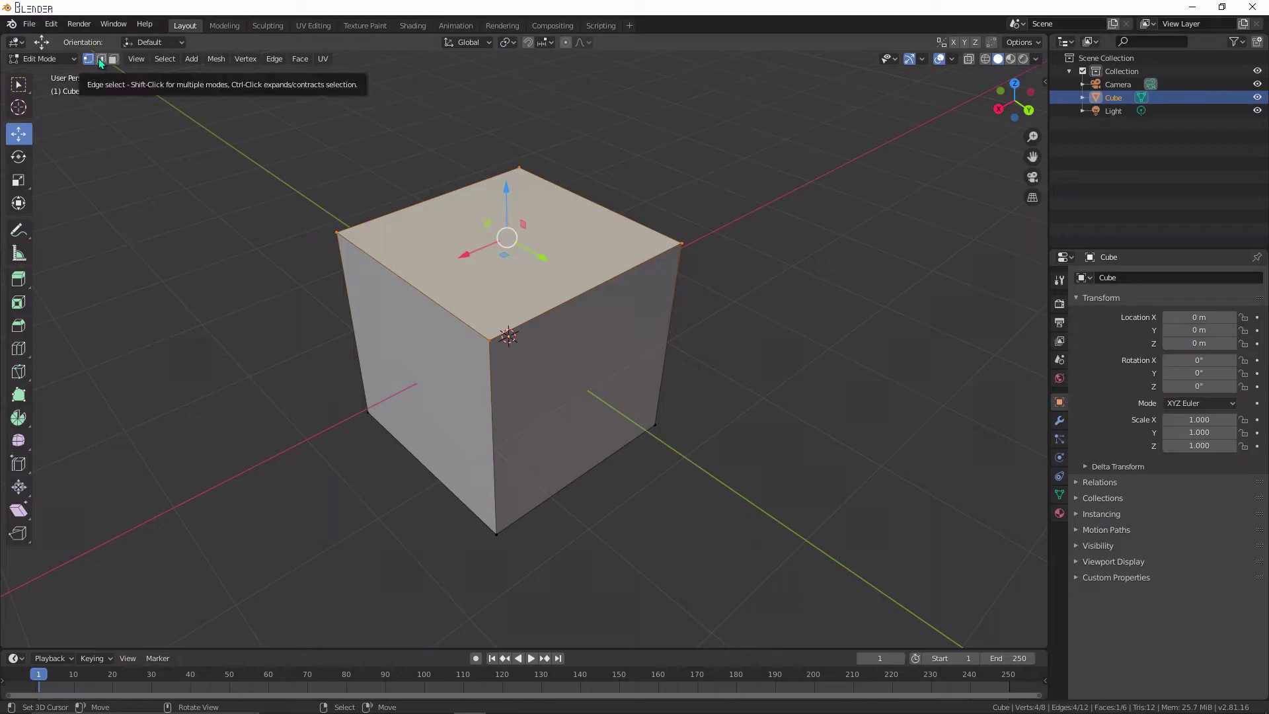
click(101, 60)
click(114, 59)
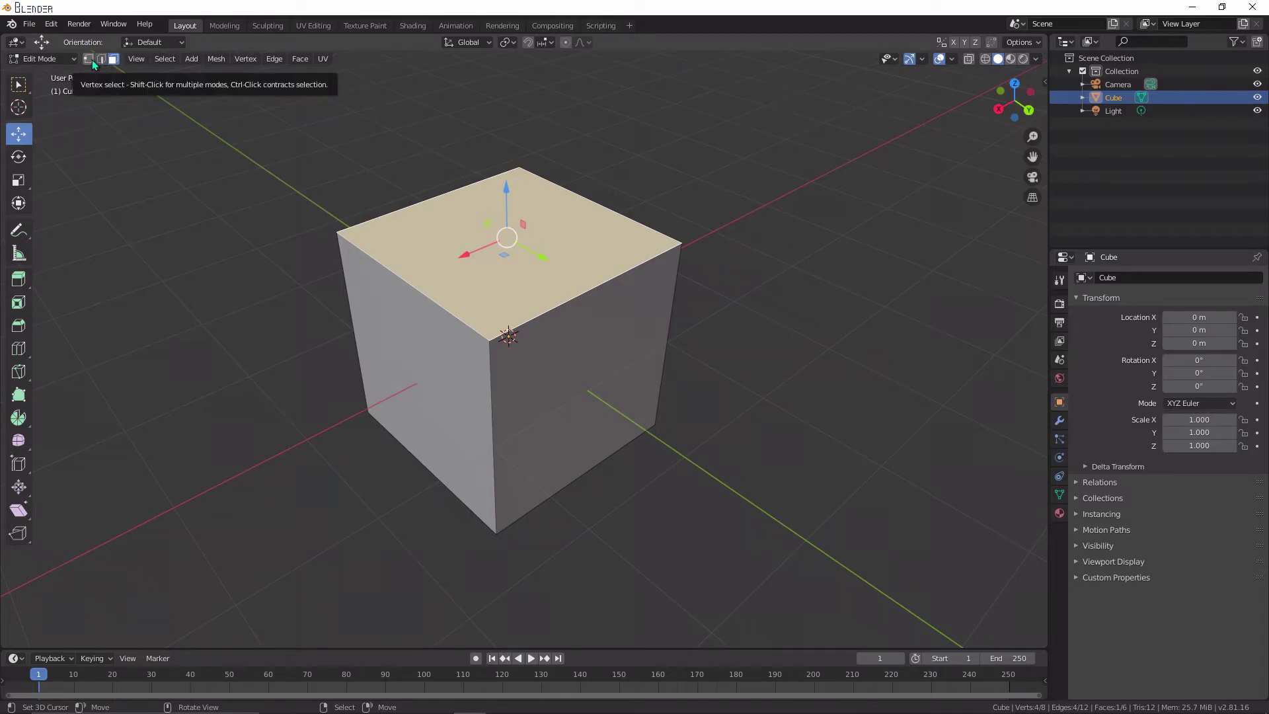
shift+click(93, 59)
shift+click(103, 58)
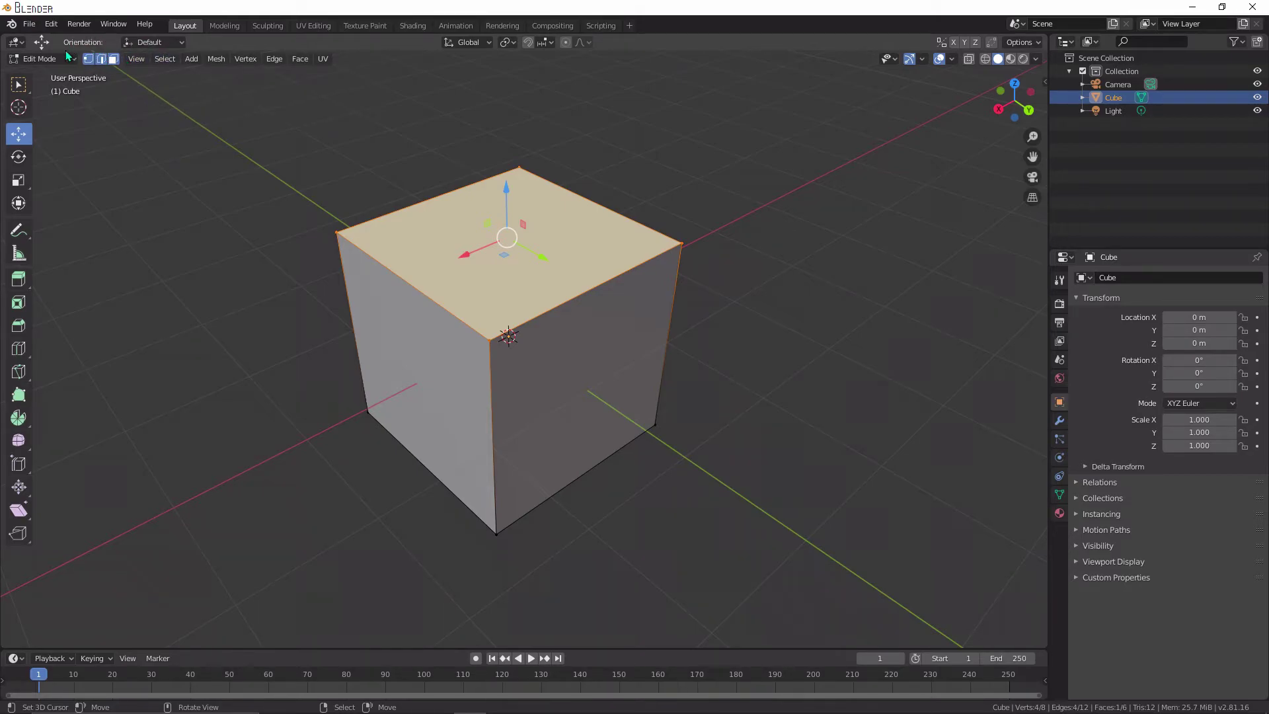
- Try mixed selection on the left, top and right faces, top-left back edge and corner vertex
click(396, 336)
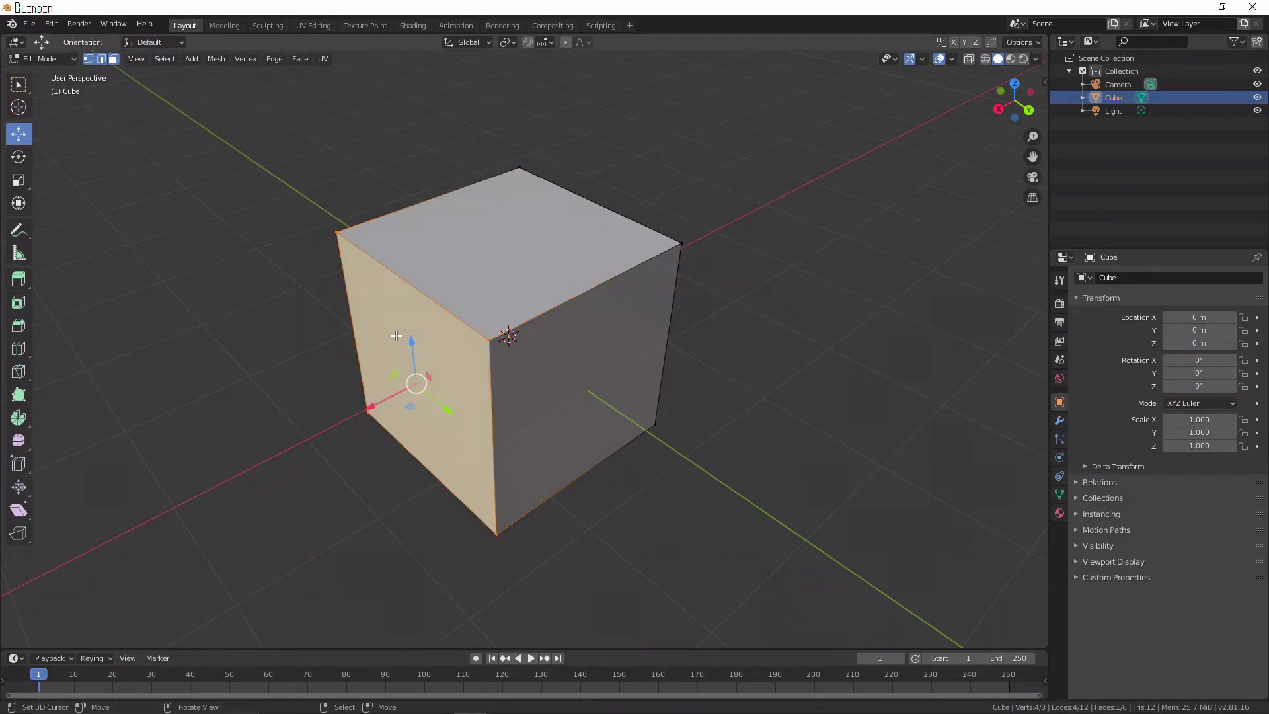
click(338, 233)
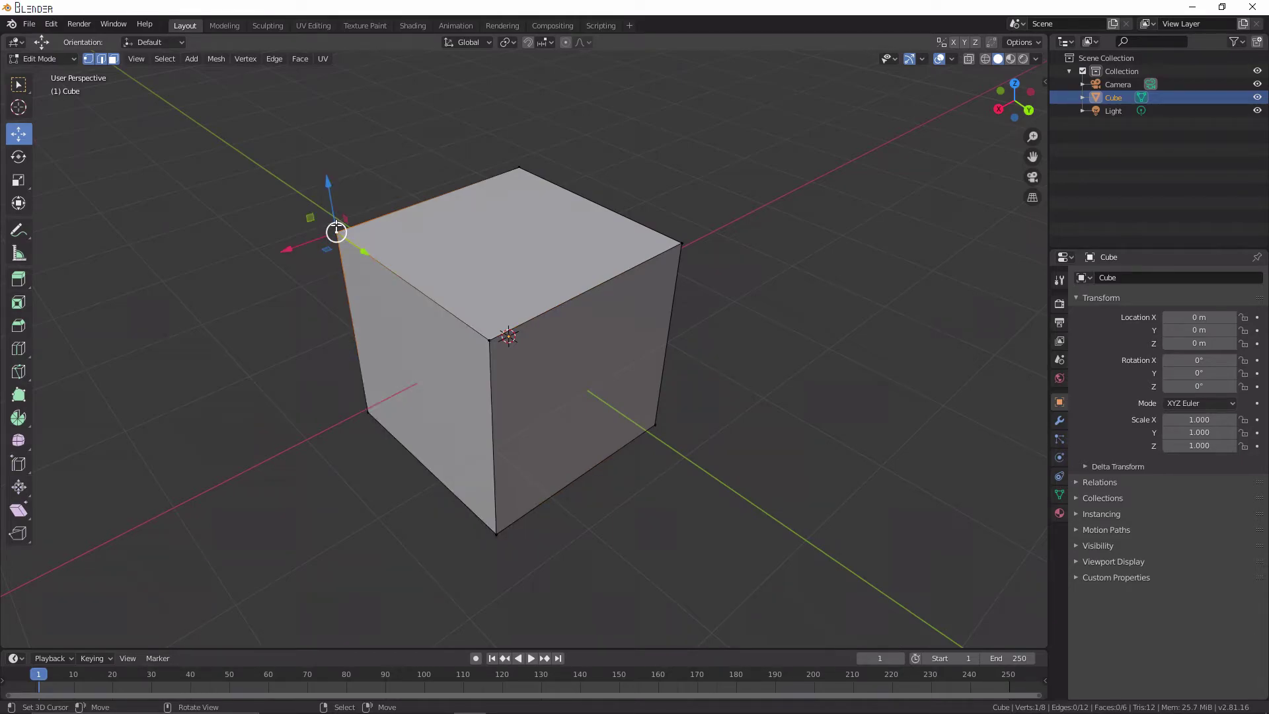
click(495, 230)
click(440, 194)
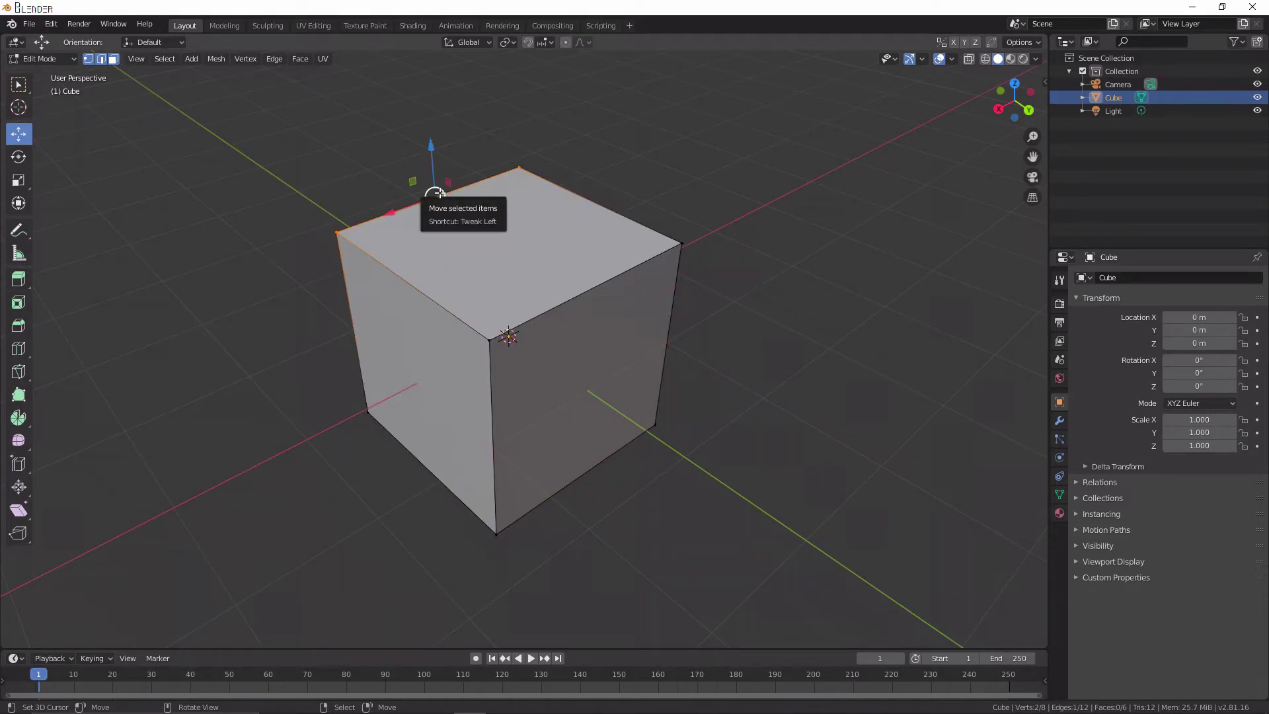
shift+click(587, 379)
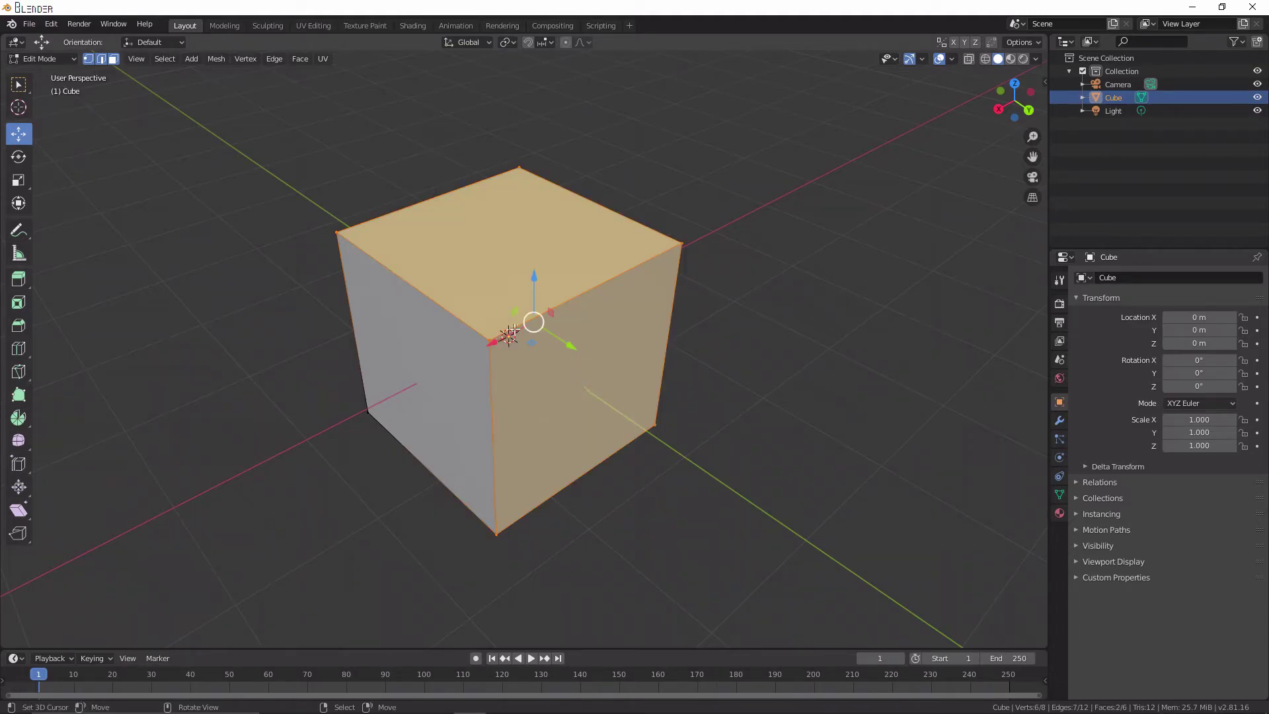
click(335, 192)
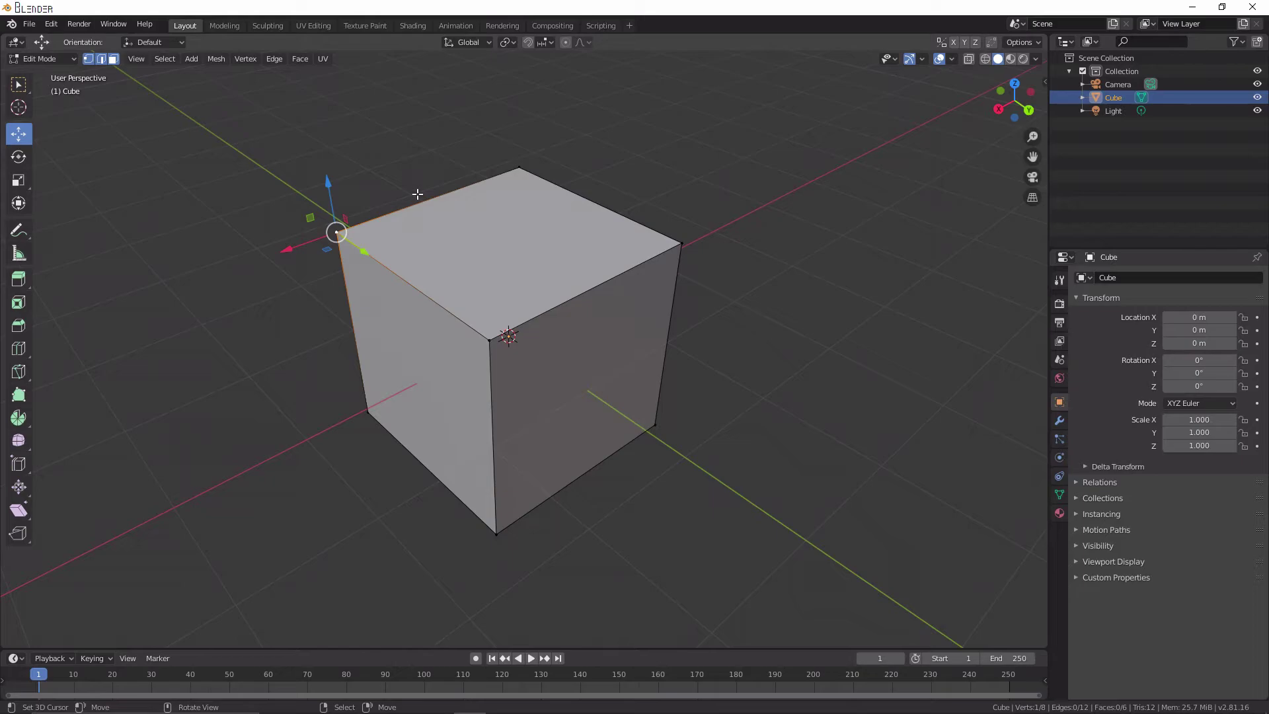
click(57, 59)
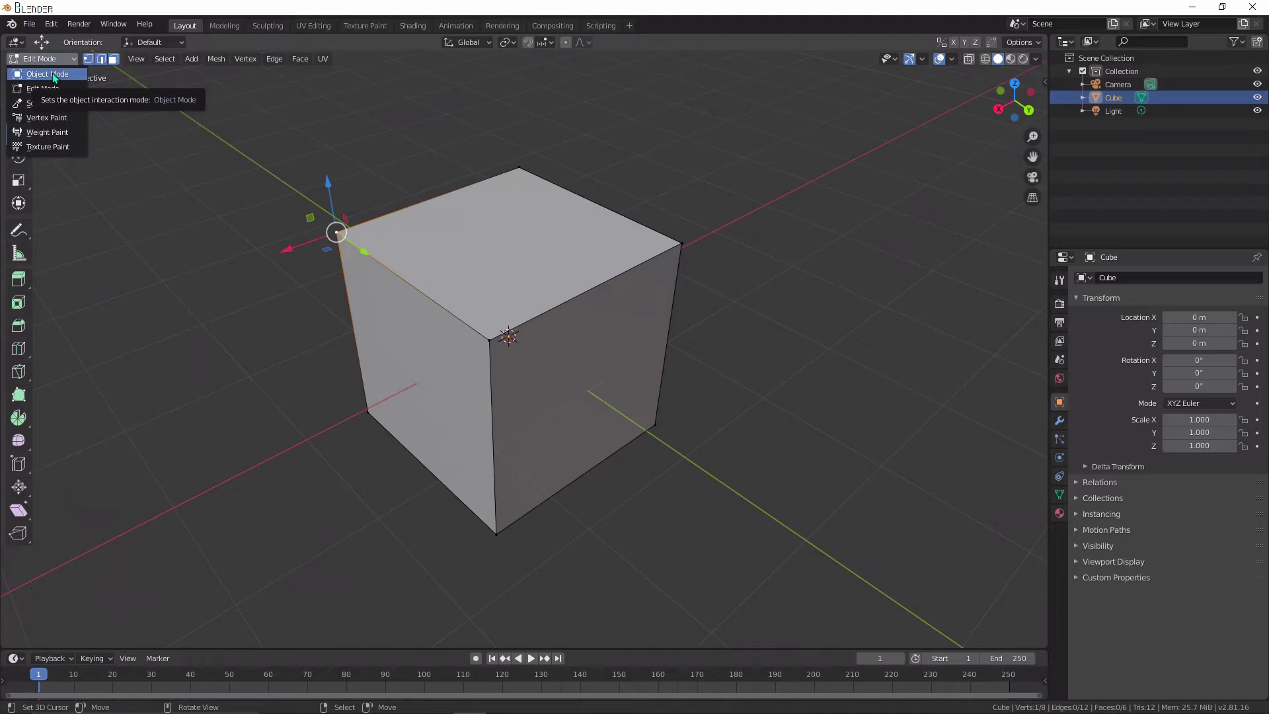
- Return to Object Mode and delete the cube, leaving only the camera and light
click(53, 73)
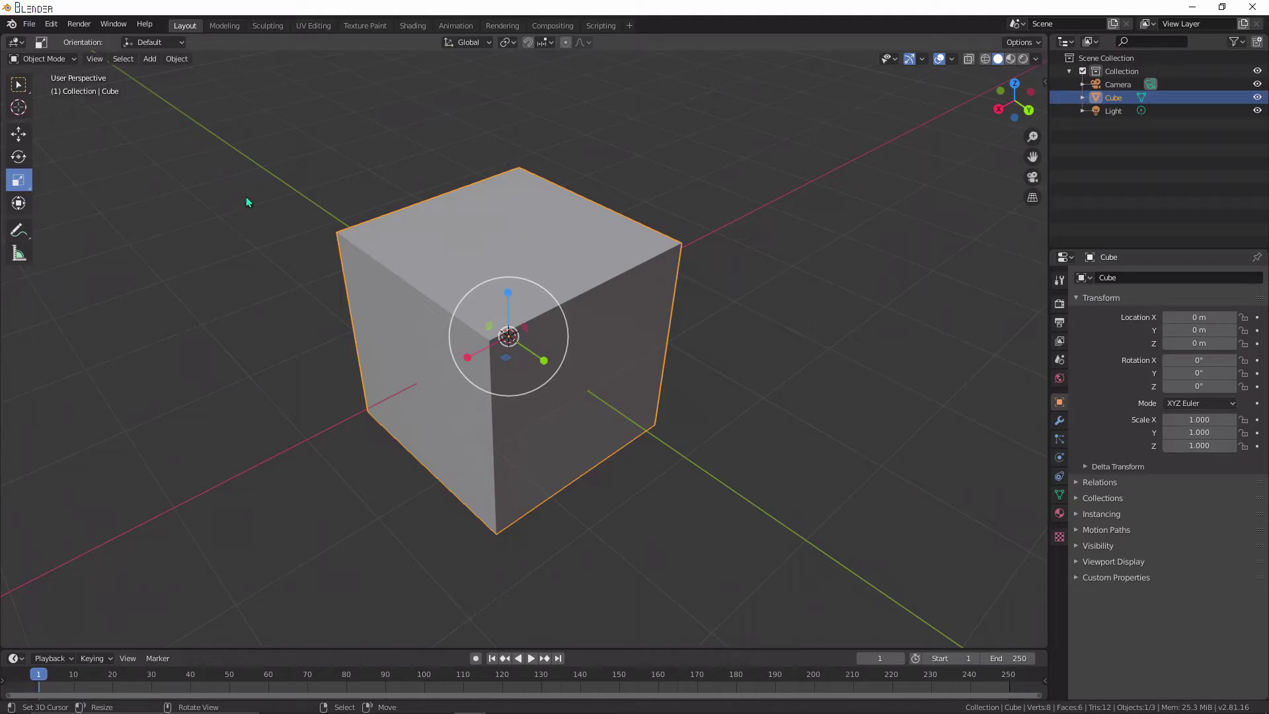
scroll(405, 224, down, 5)
scroll(320, 340, up, 2)
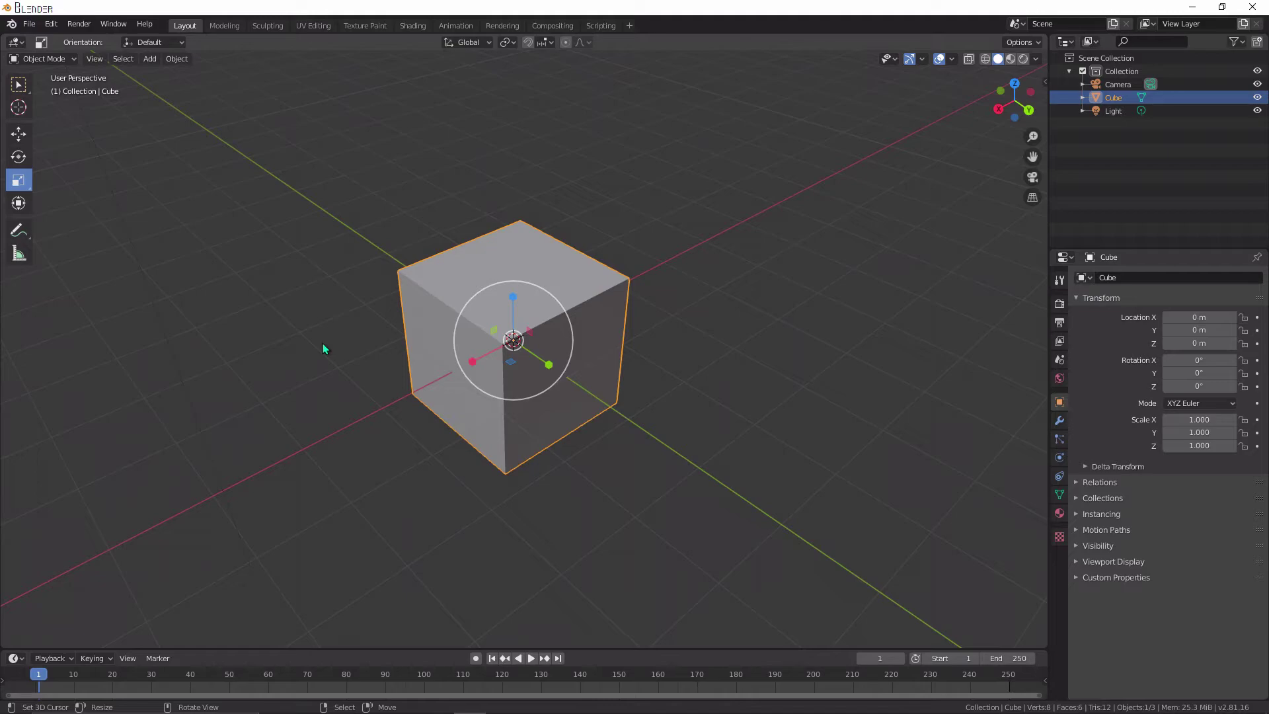
key(x)
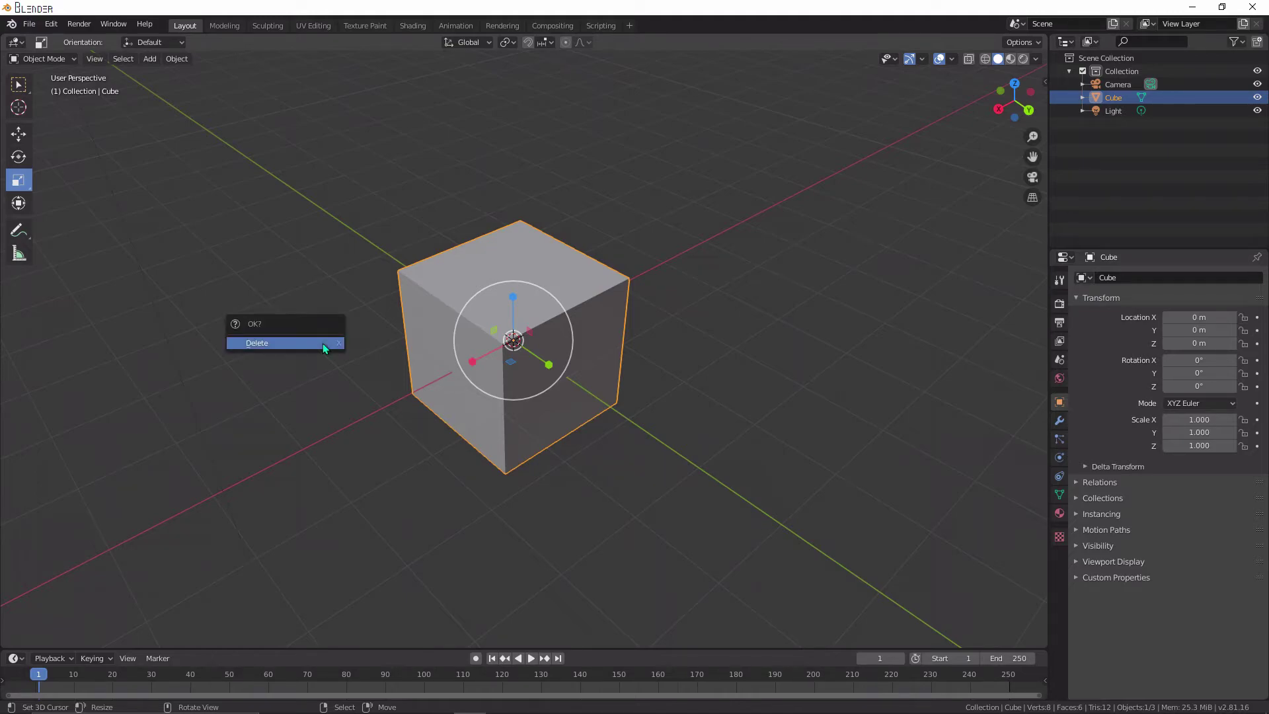
click(322, 343)
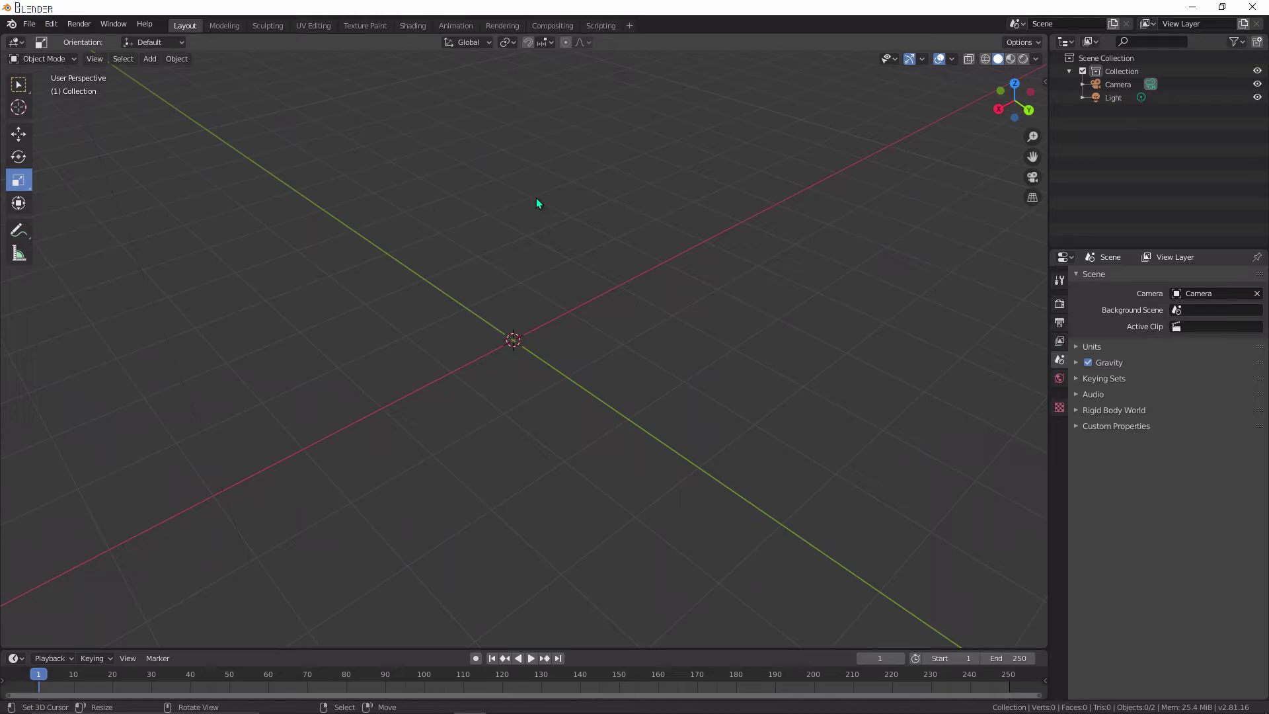
- Add a cone mesh from Add > Mesh at the world origin with scale 1.000
click(93, 61)
click(181, 59)
click(146, 60)
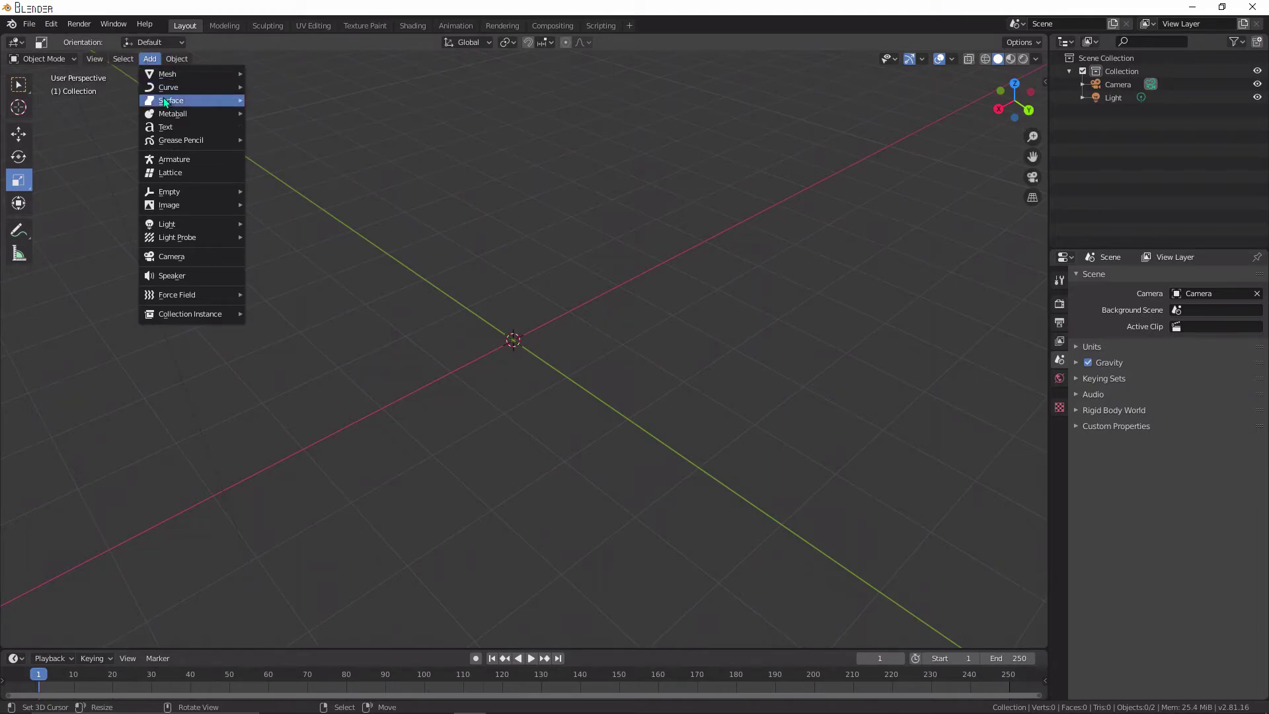
mouse_move(175, 67)
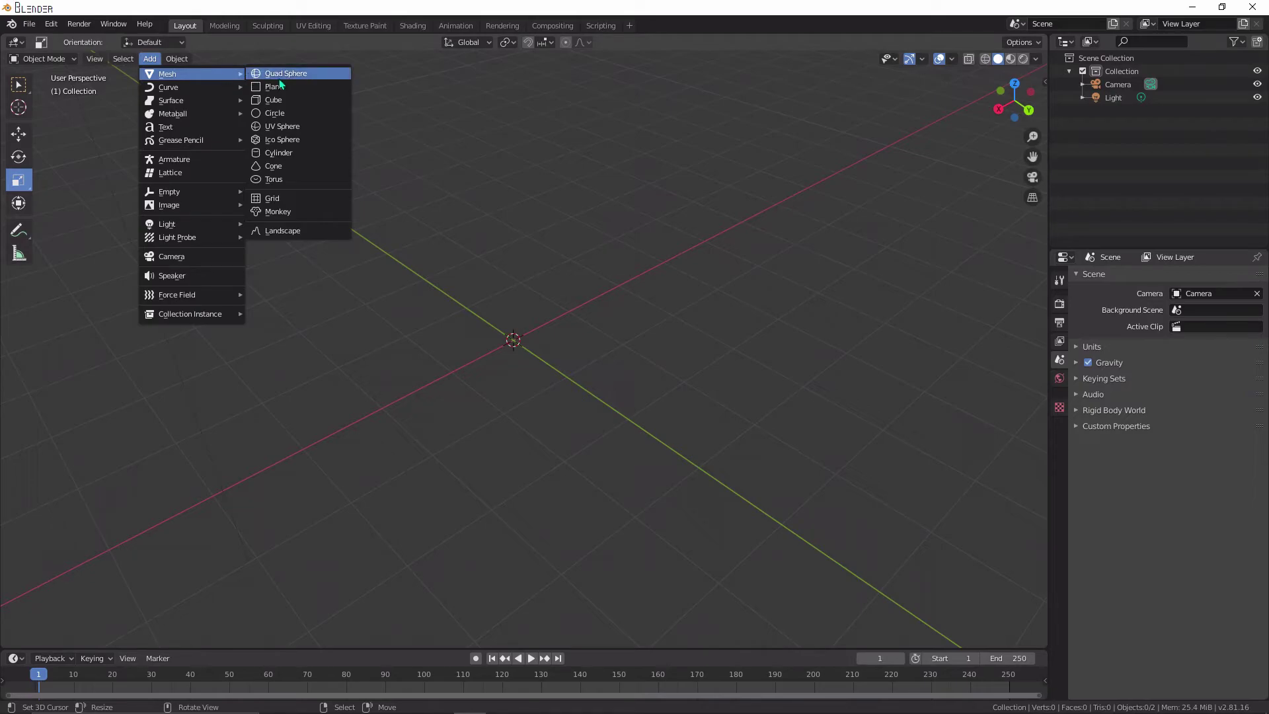
click(292, 164)
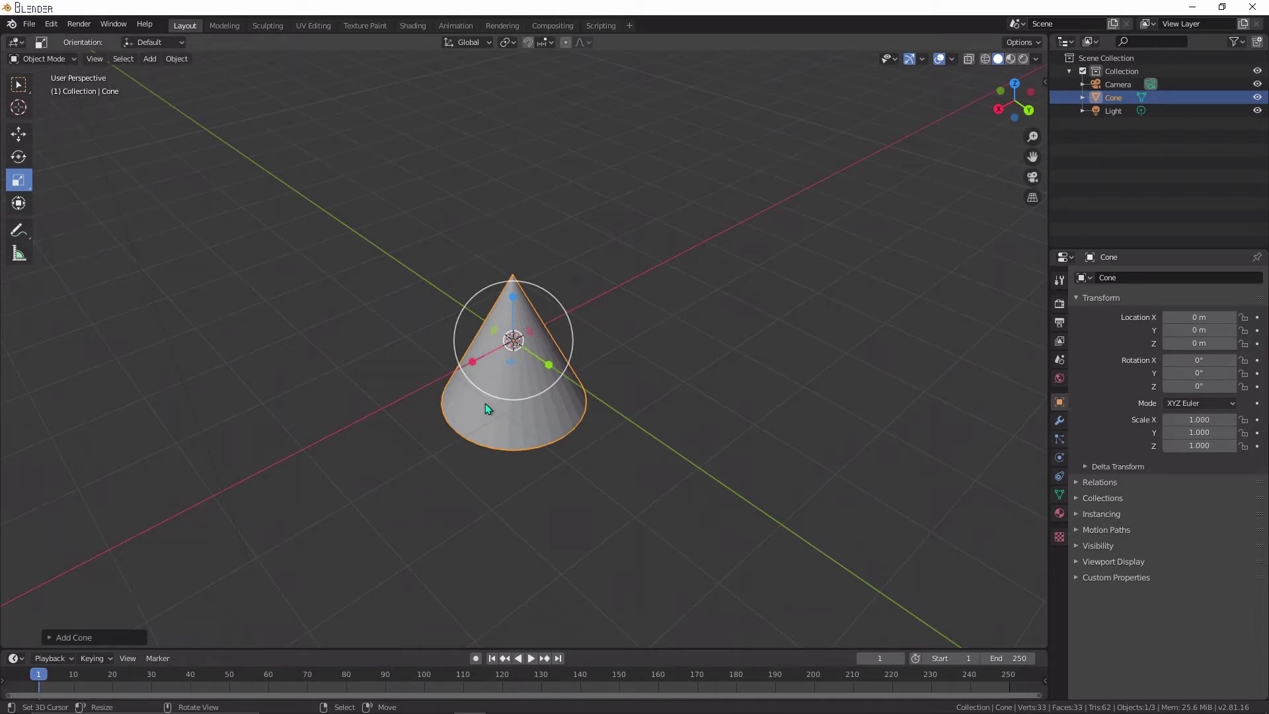
middle_drag(485, 403, 497, 491)
scroll(485, 449, up, 5)
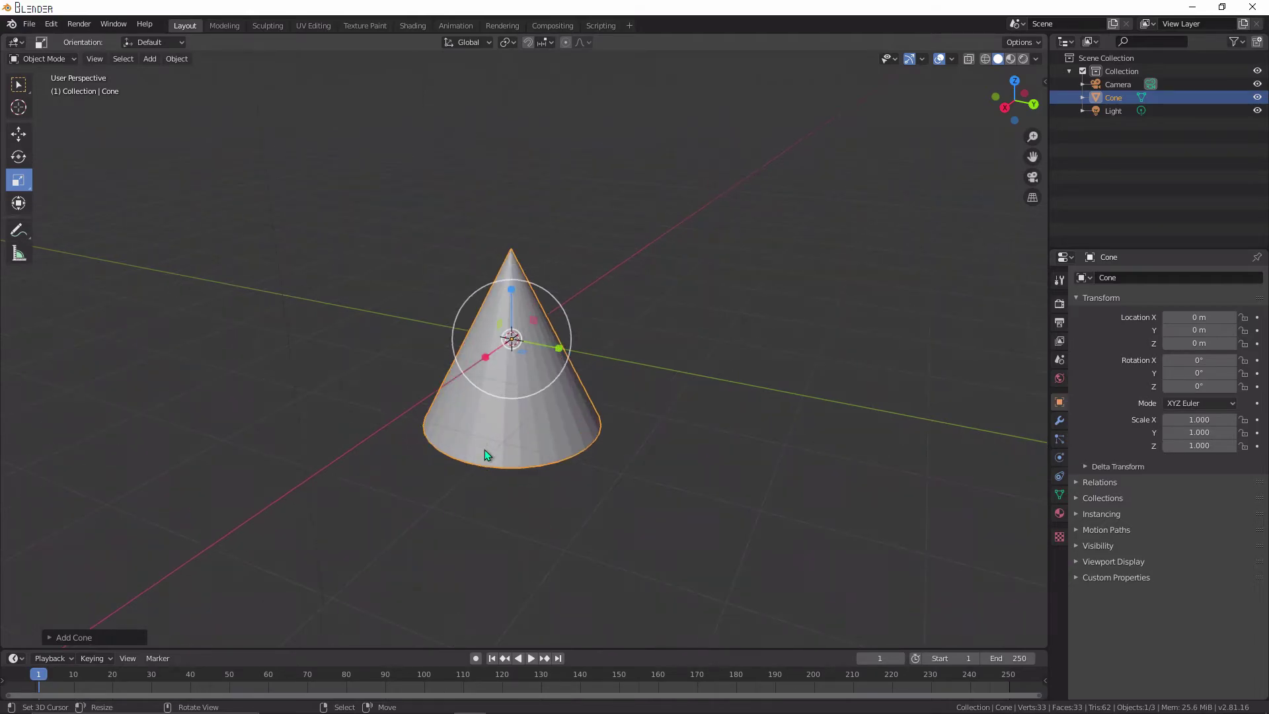
middle_drag(491, 447, 548, 438)
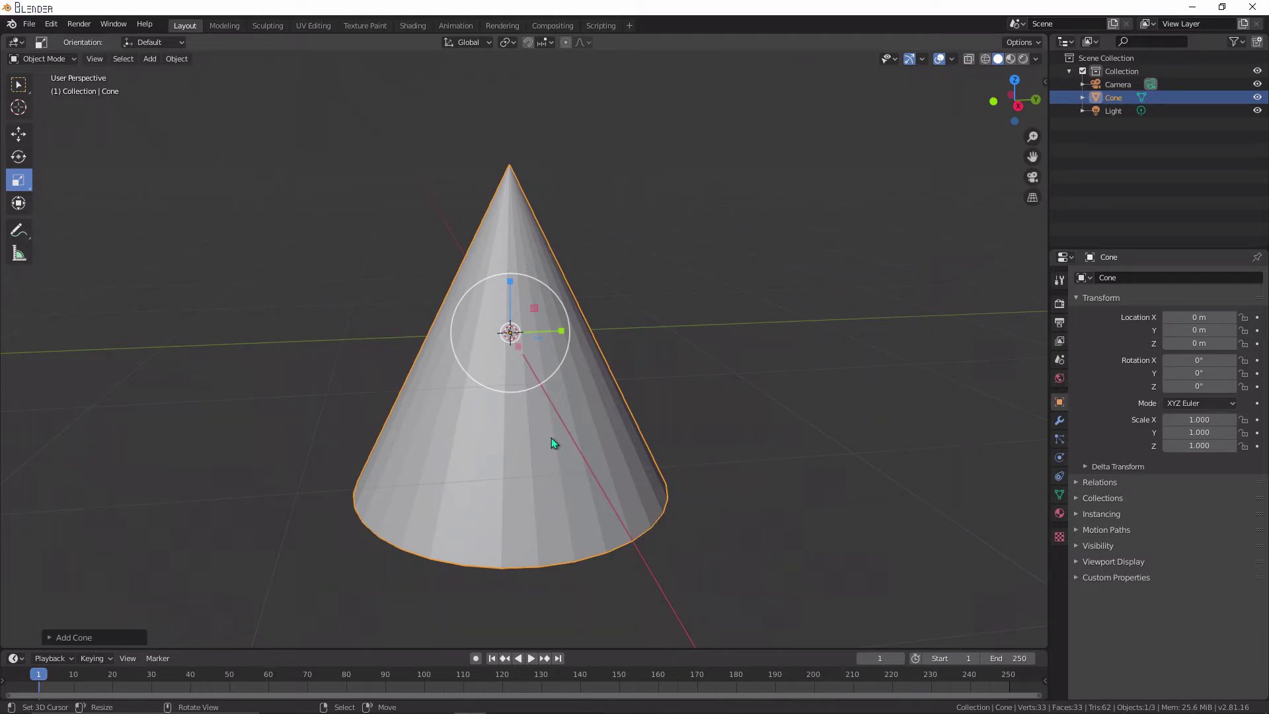
middle_drag(433, 439, 445, 246)
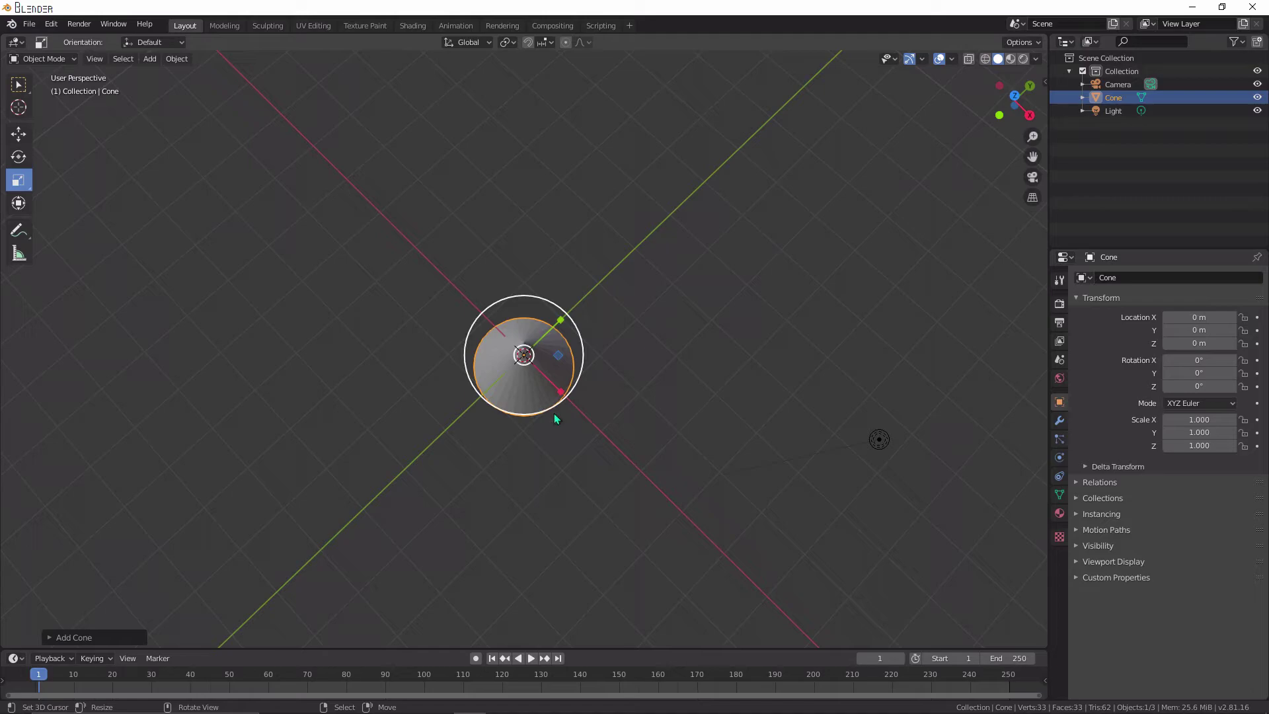
key(KP_2)
key(KP_2)
key(KP_2)
key(KP_2)
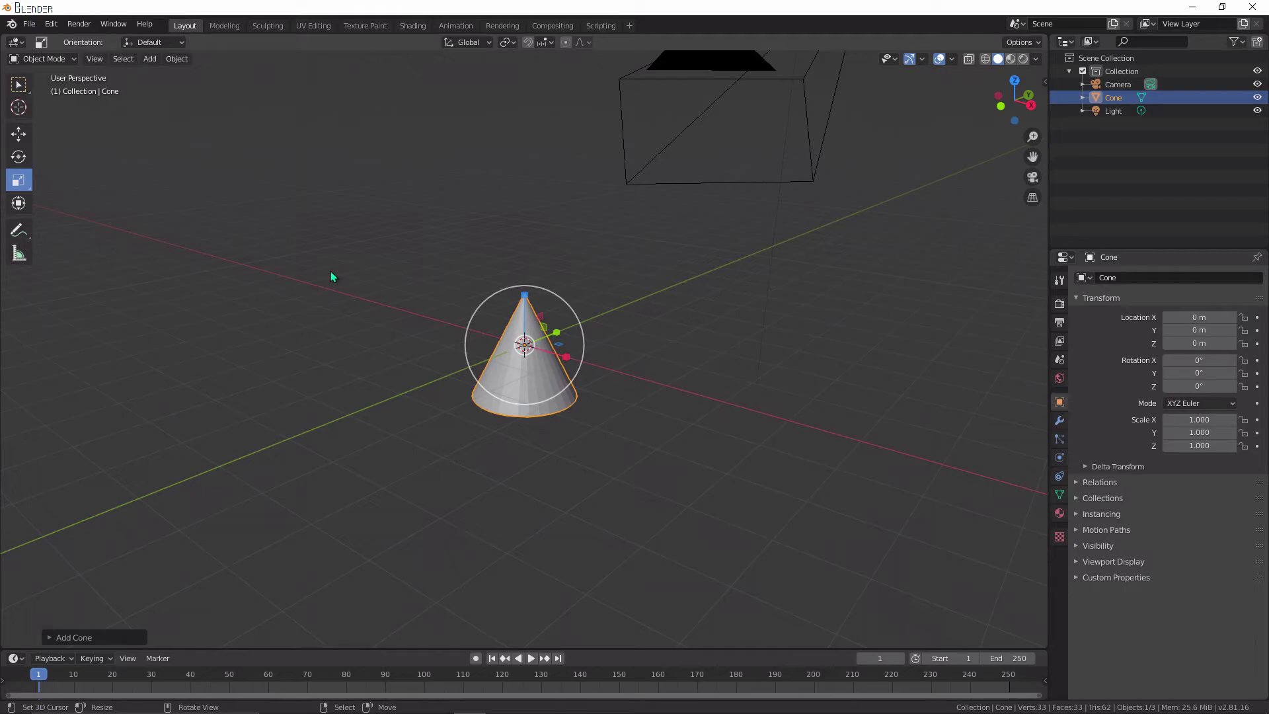
- Reposition the 3D cursor with Shift+right-click at an empty spot beside the cone
shift+right_click(261, 223)
middle_drag(369, 315, 421, 360)
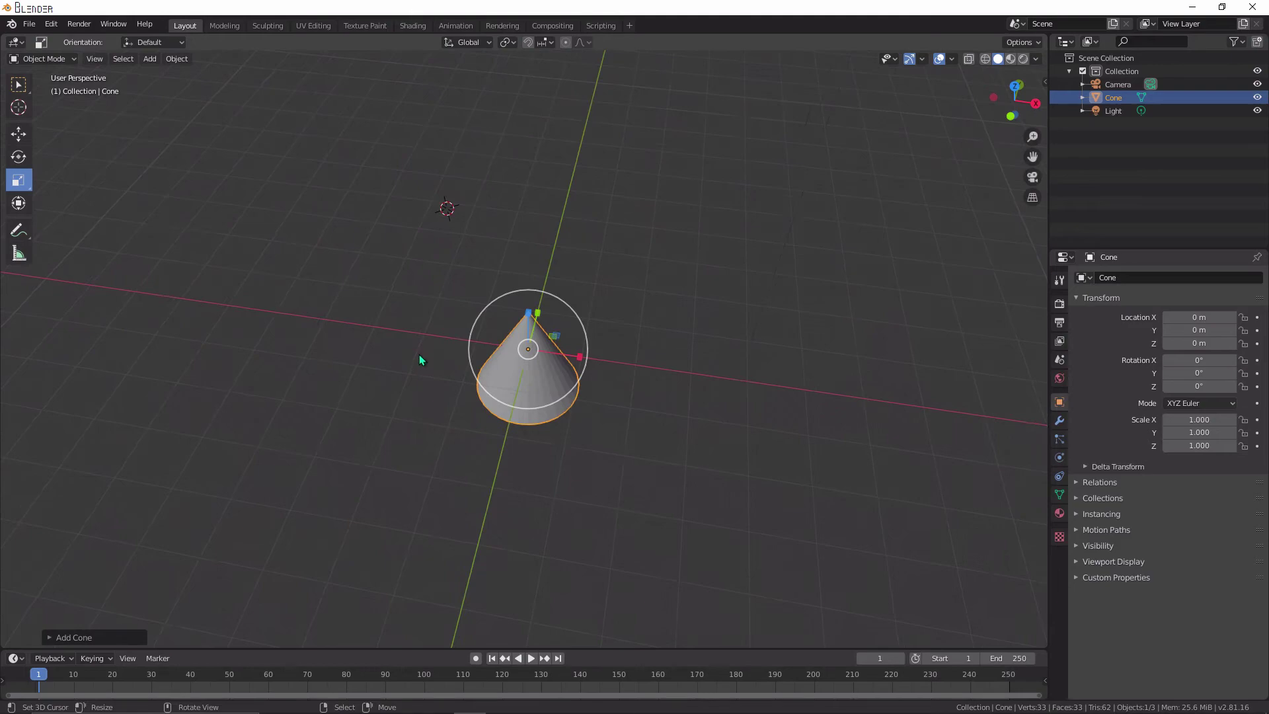
click(574, 221)
click(721, 303)
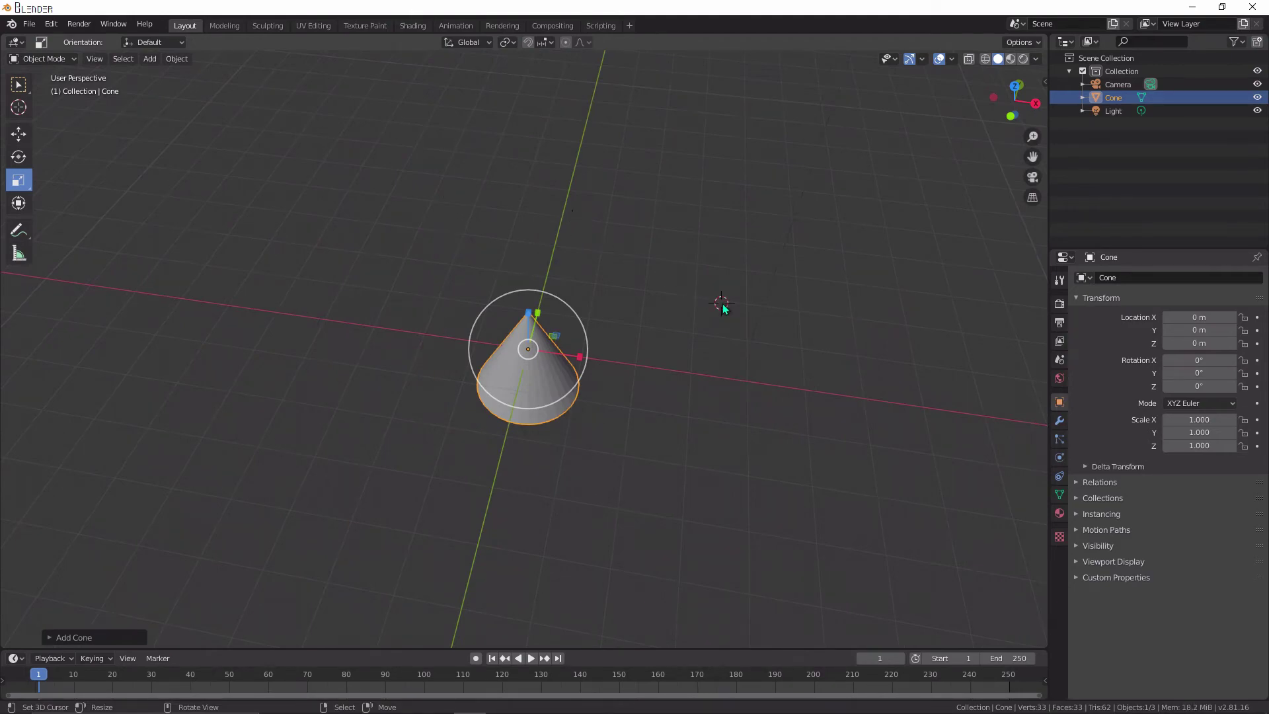
click(679, 458)
shift+right_click(601, 192)
shift+right_click(435, 223)
middle_drag(435, 256, 477, 213)
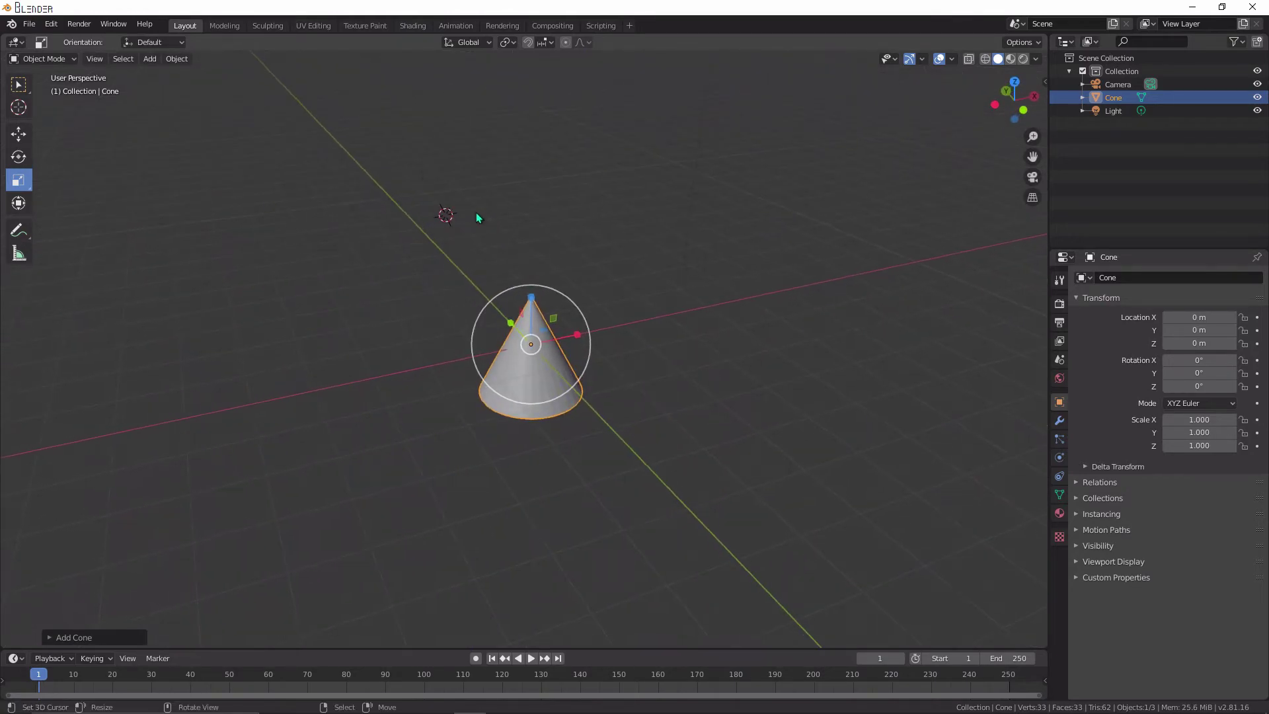
click(151, 59)
mouse_move(173, 59)
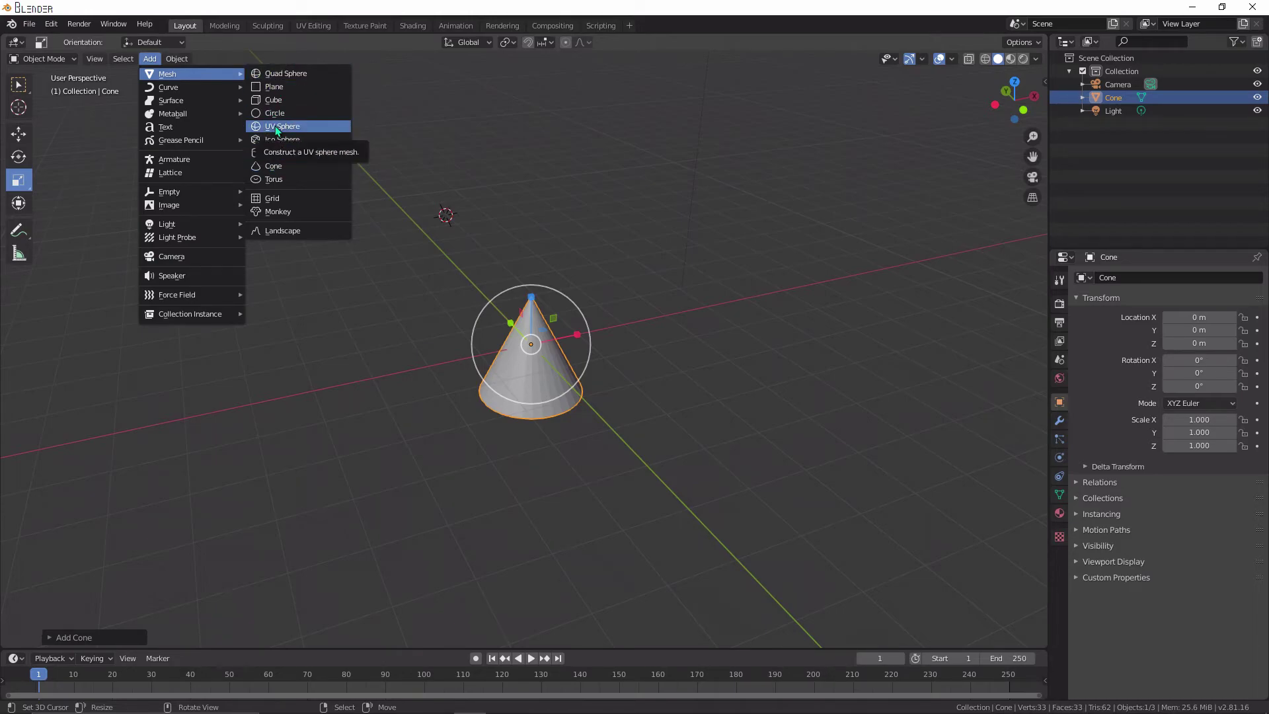
- Add a UV sphere at the cursor (X -1.536, Y -0.012635, Z 2.7137 m), then deselect everything
click(275, 126)
middle_drag(275, 134, 380, 182)
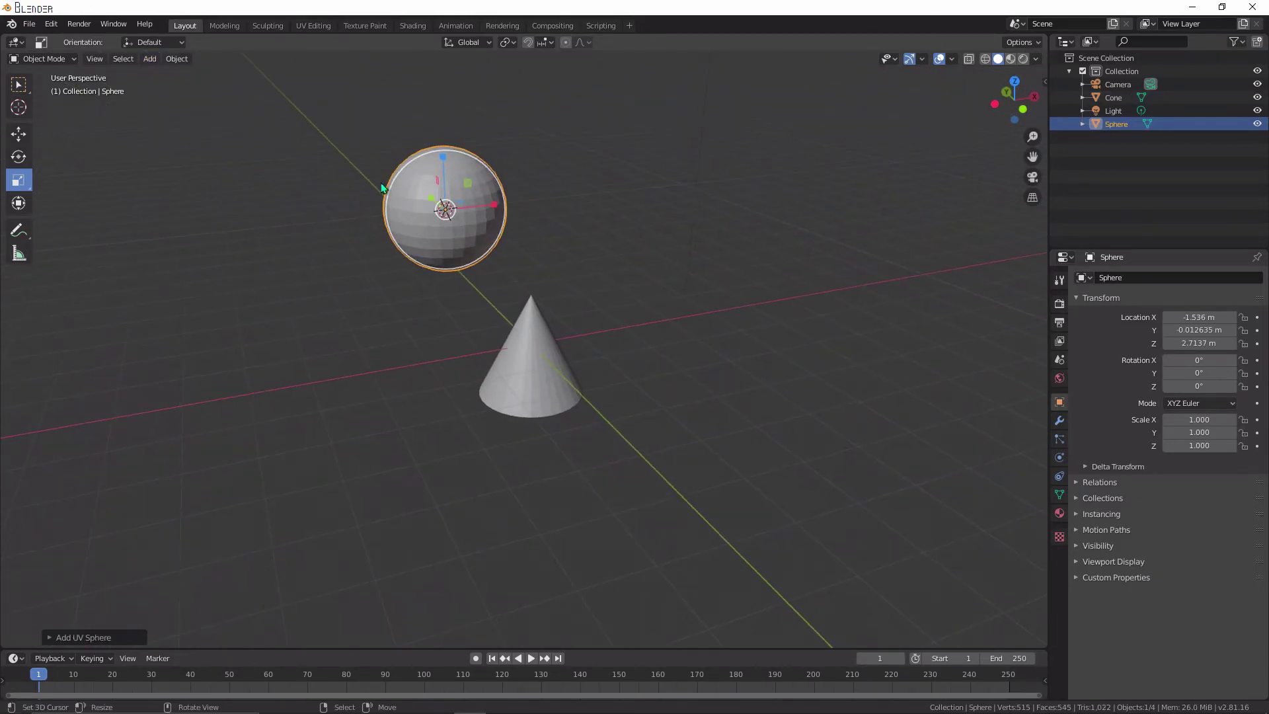
click(525, 347)
click(470, 242)
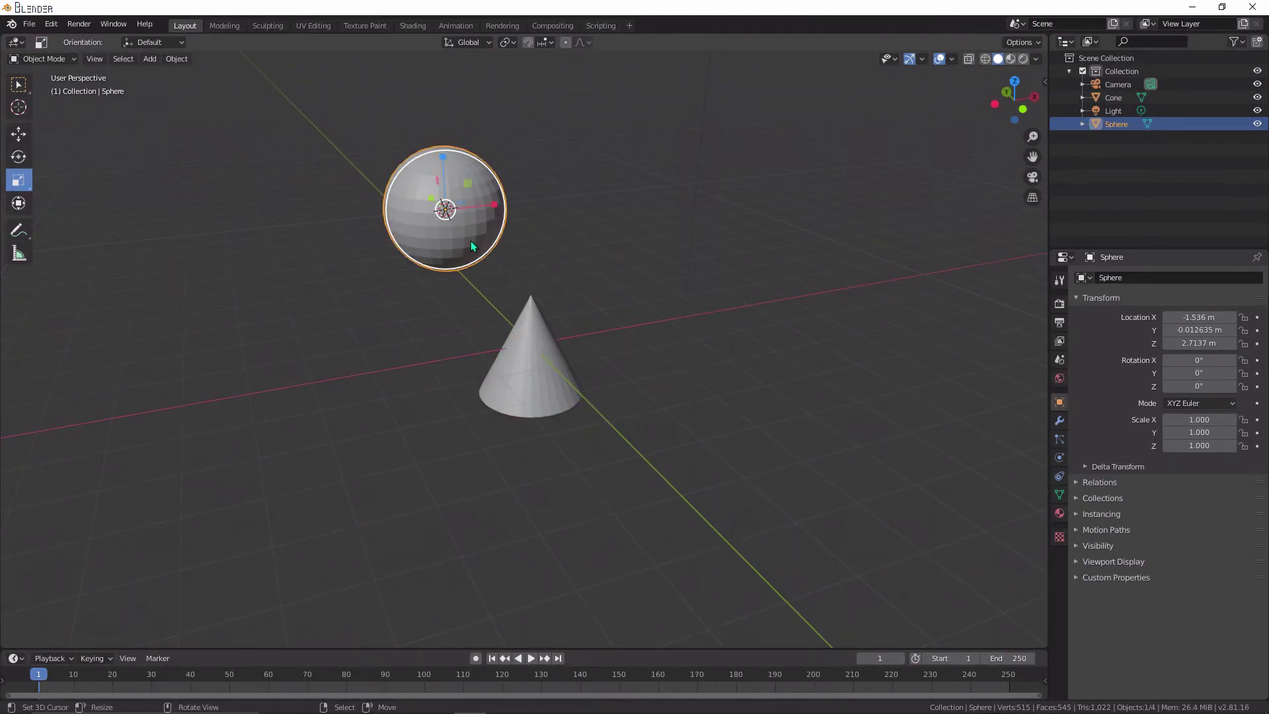
middle_drag(471, 240, 450, 214)
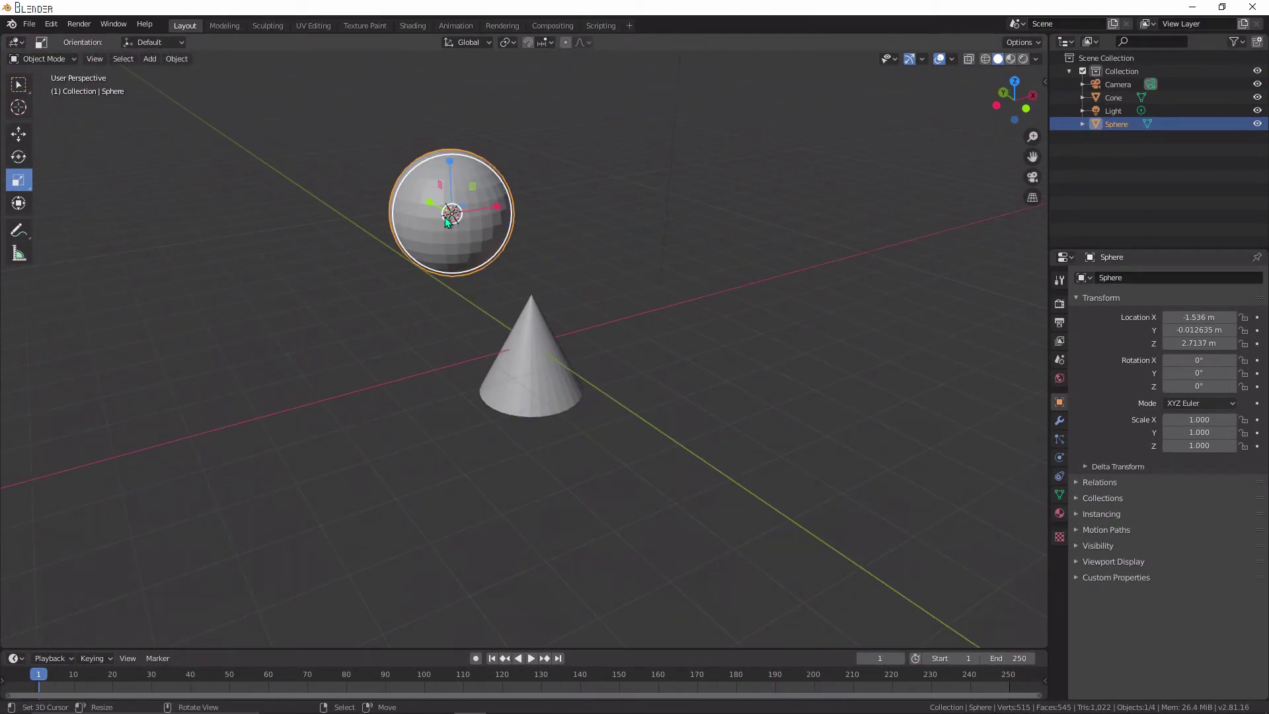
click(417, 304)
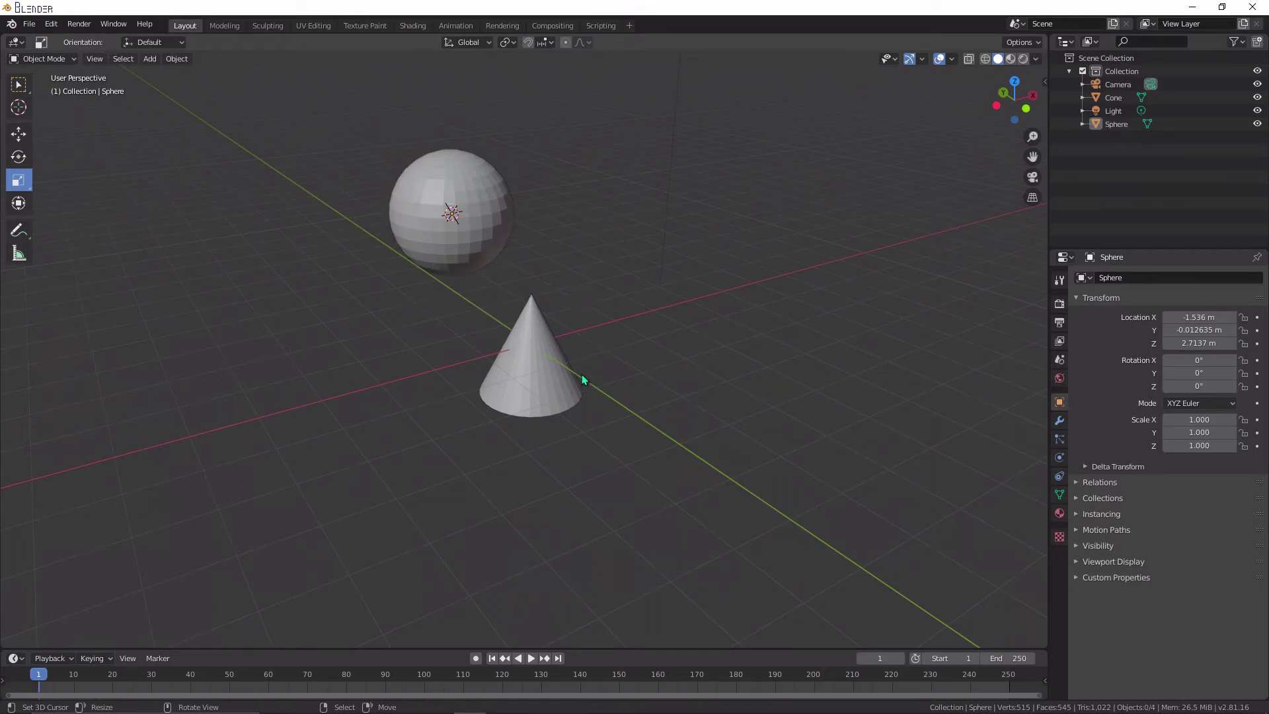
scroll(534, 416, up, 1)
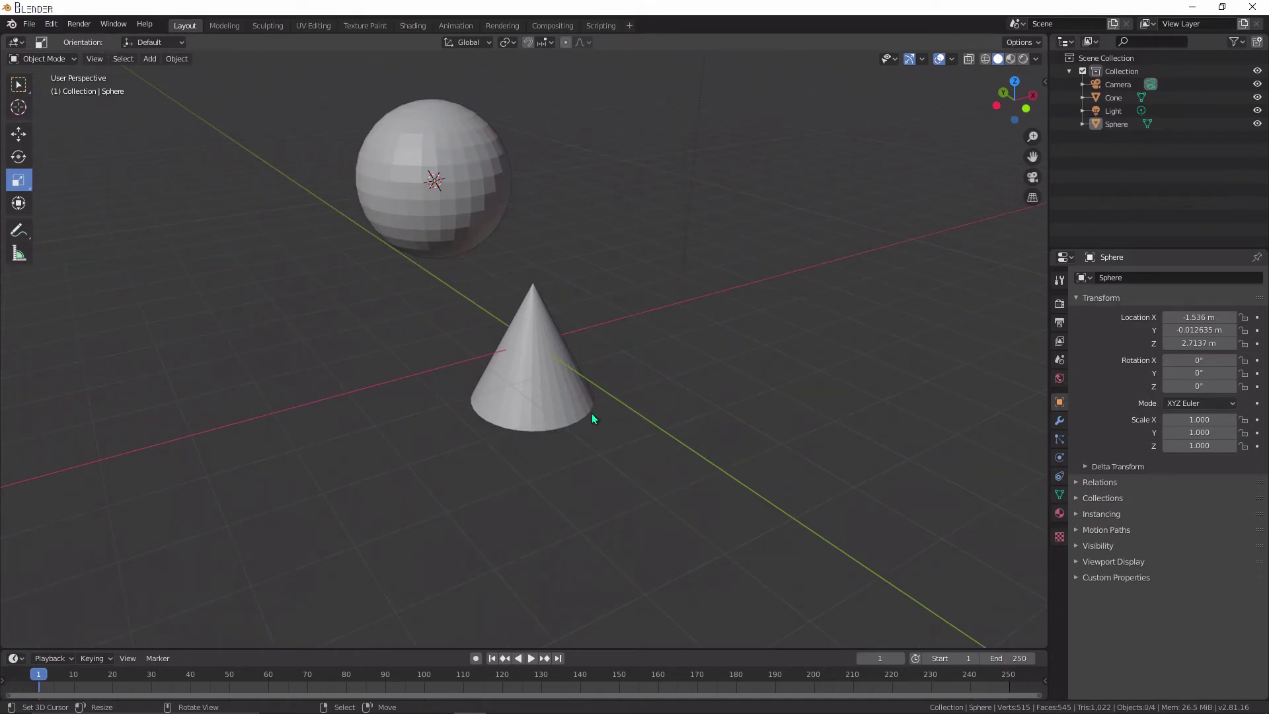
middle_drag(560, 406, 573, 407)
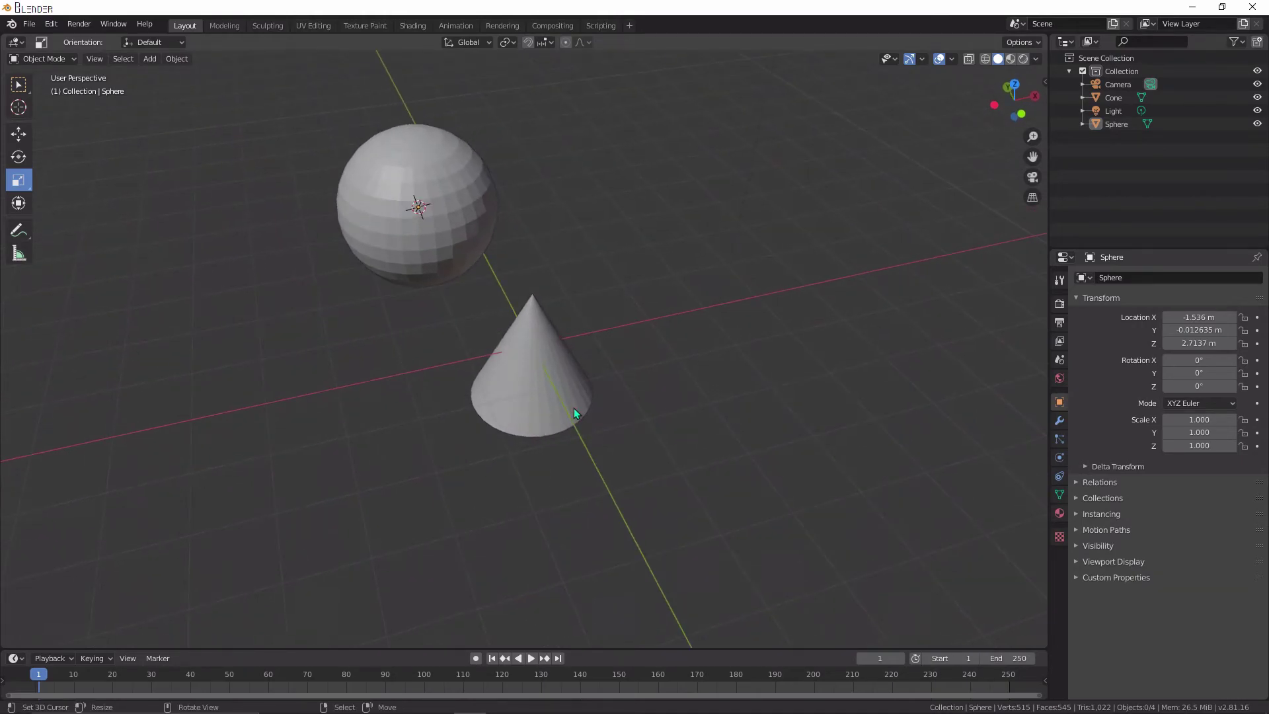
click(440, 230)
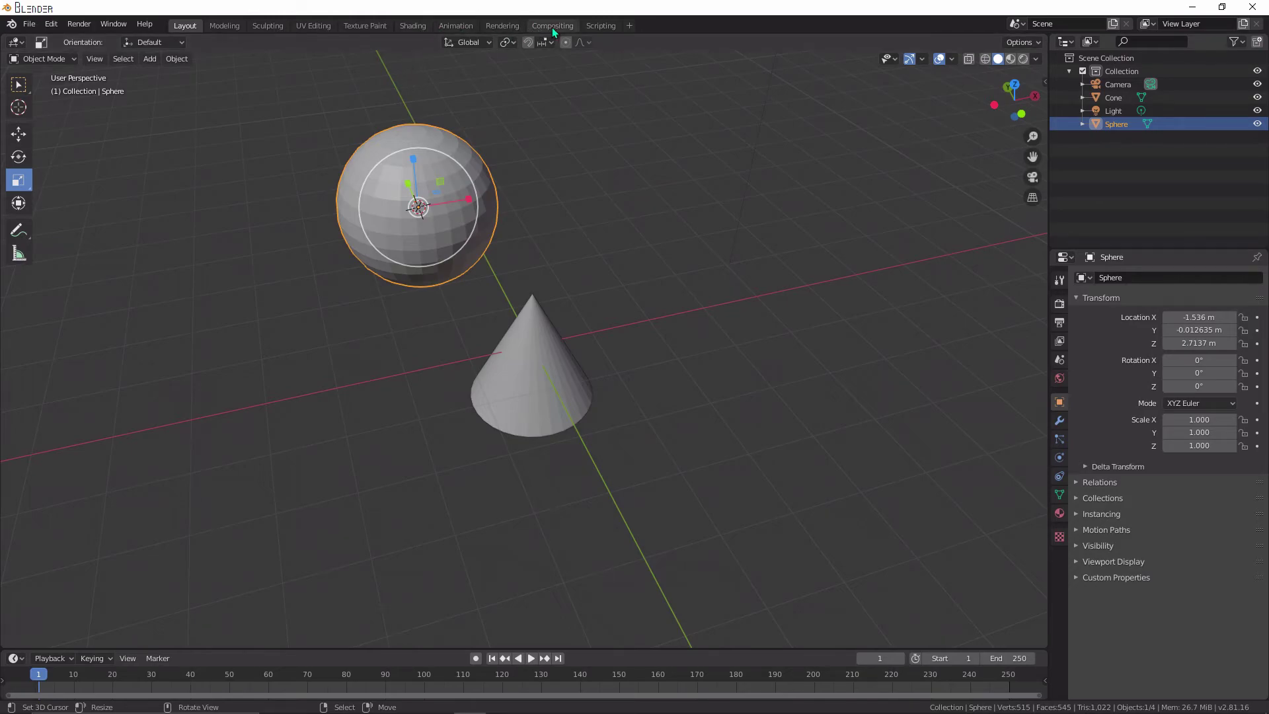
click(176, 59)
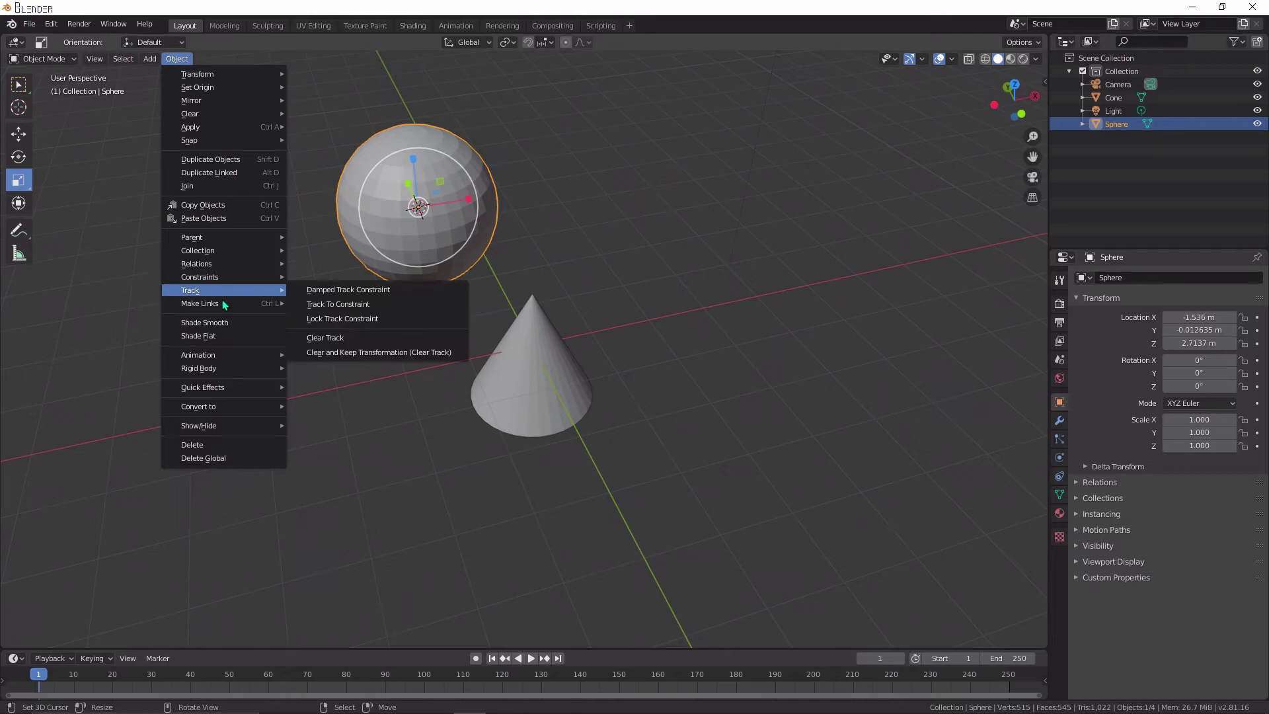
click(227, 321)
scroll(397, 272, up, 2)
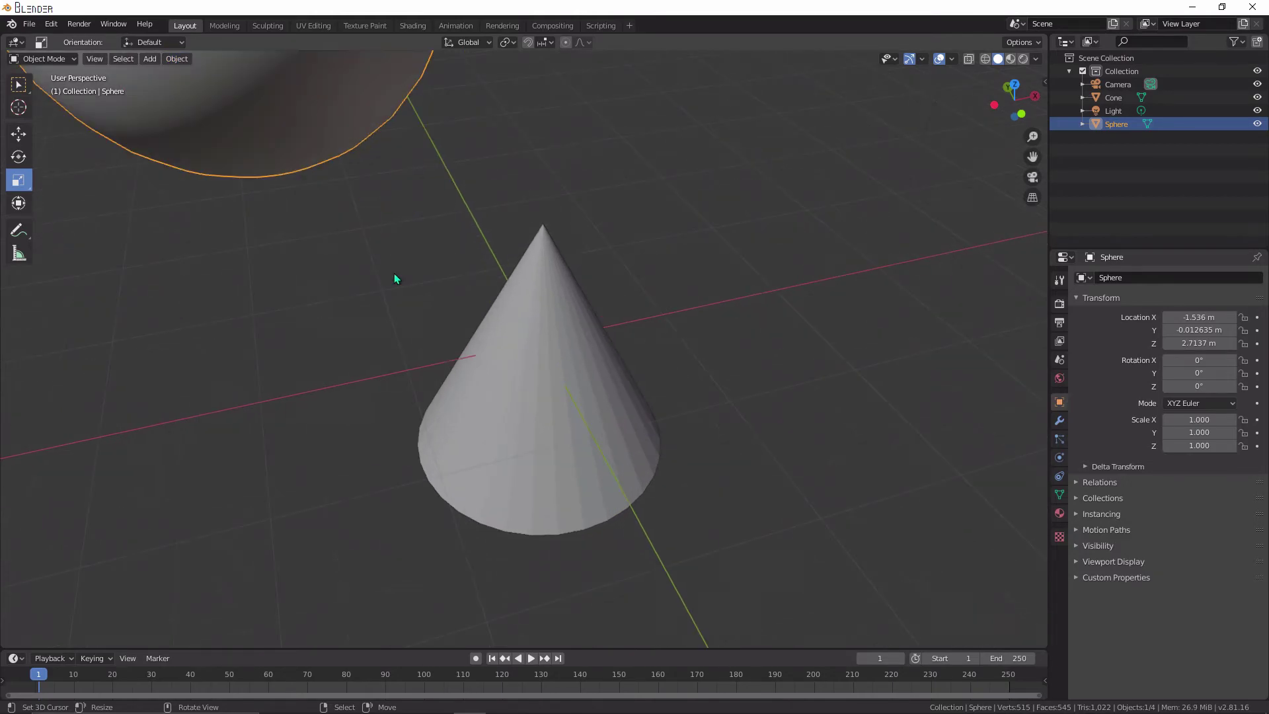
scroll(397, 273, down, 2)
click(169, 59)
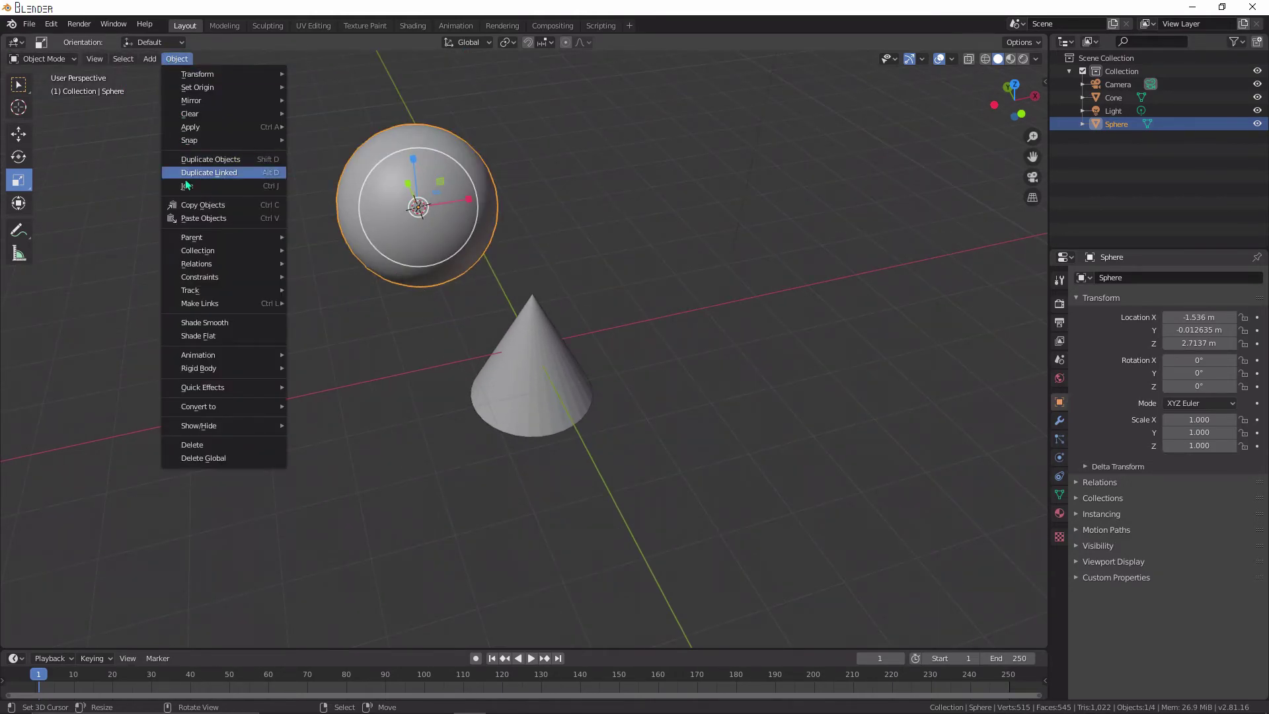
click(218, 336)
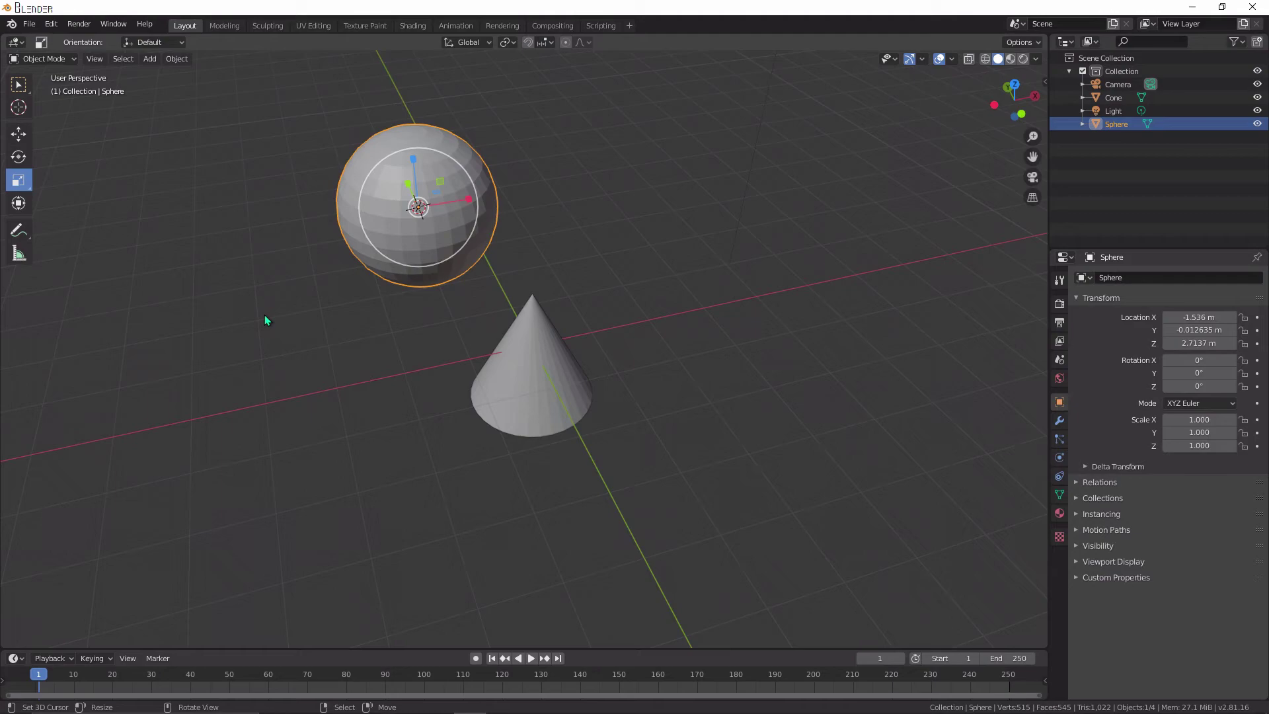
- Check the interaction modes, then select the cone and the sphere in turn
click(46, 57)
click(542, 378)
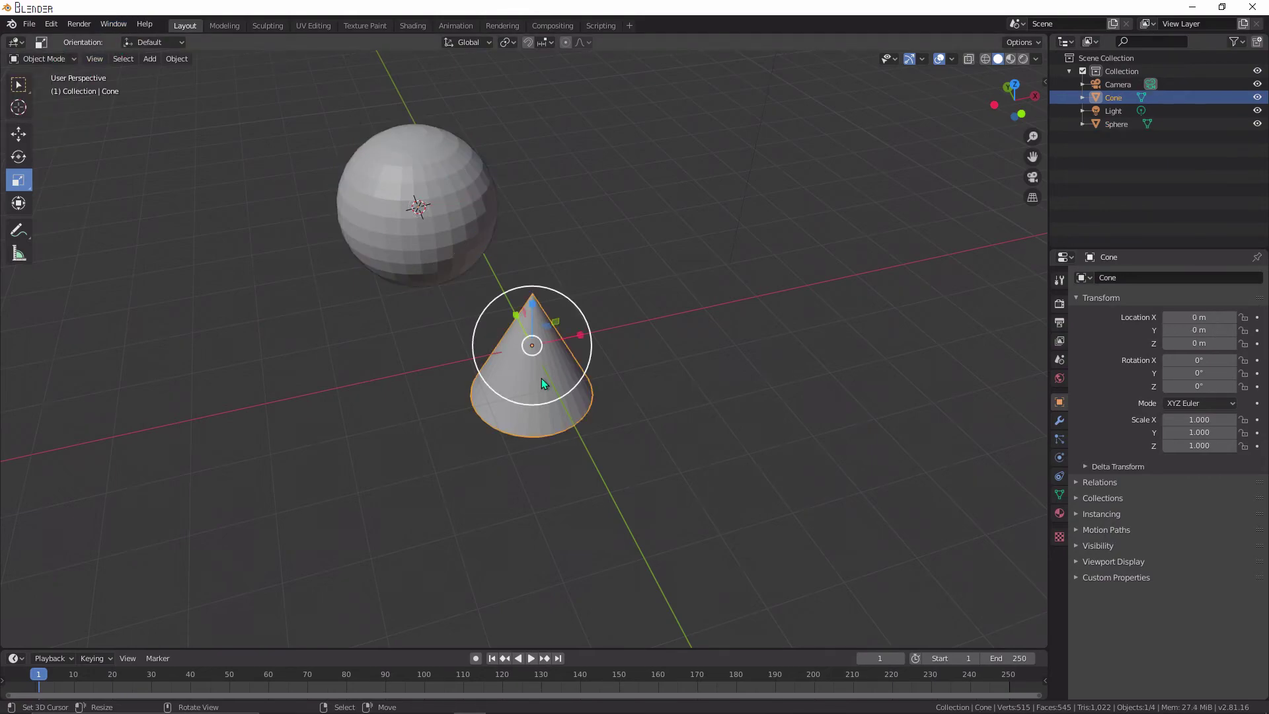
scroll(541, 378, up, 2)
click(386, 209)
scroll(386, 209, down, 3)
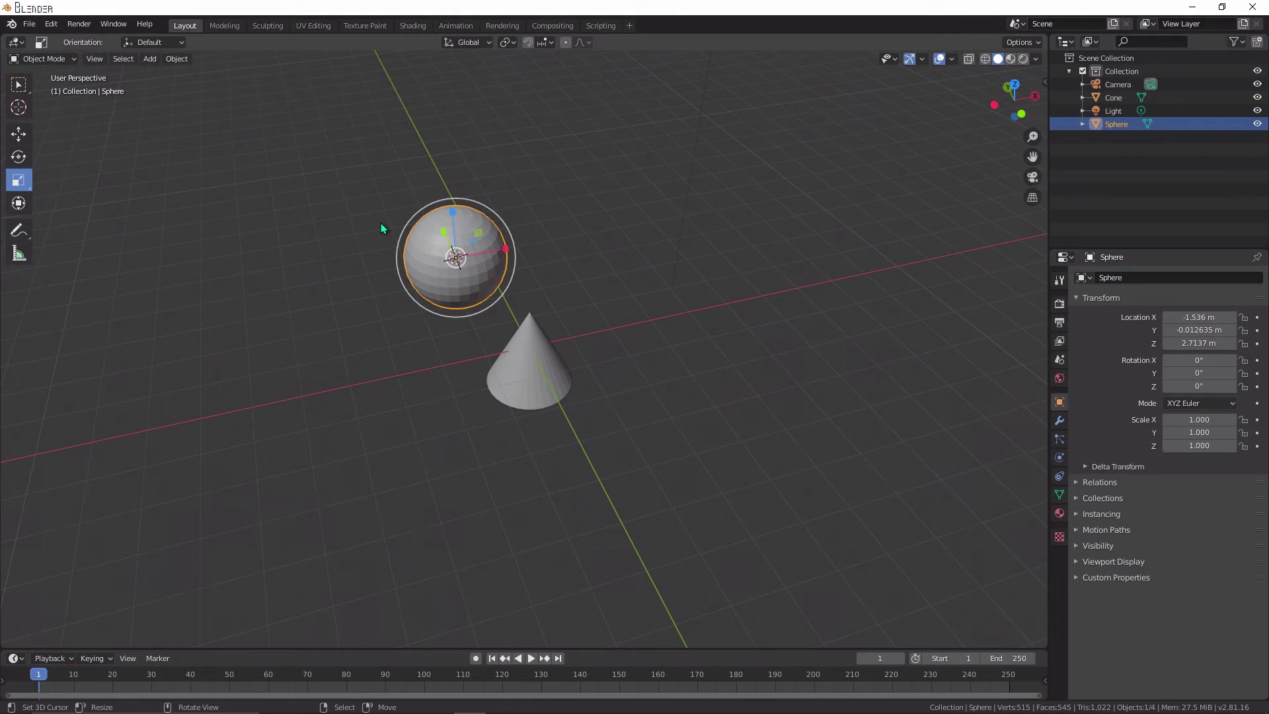
- Add a quad sphere from the Mesh menu and move it to the right
click(171, 59)
mouse_move(153, 58)
mouse_move(198, 74)
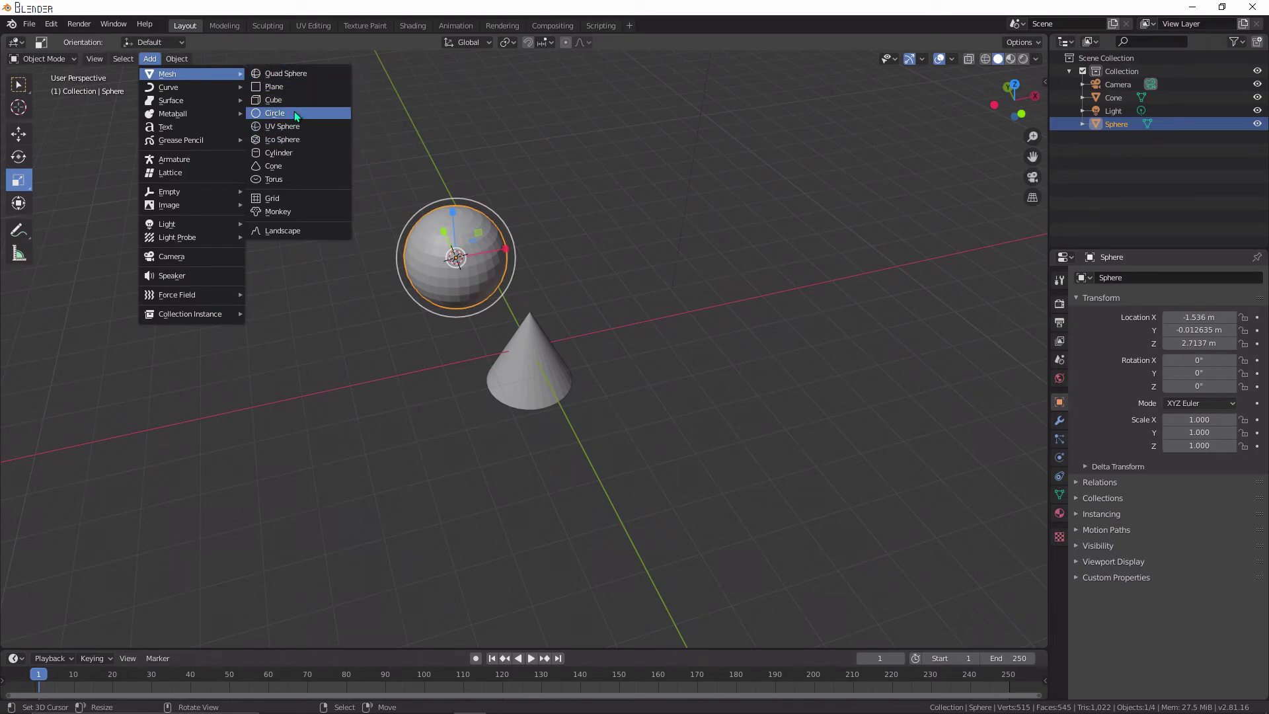
click(291, 73)
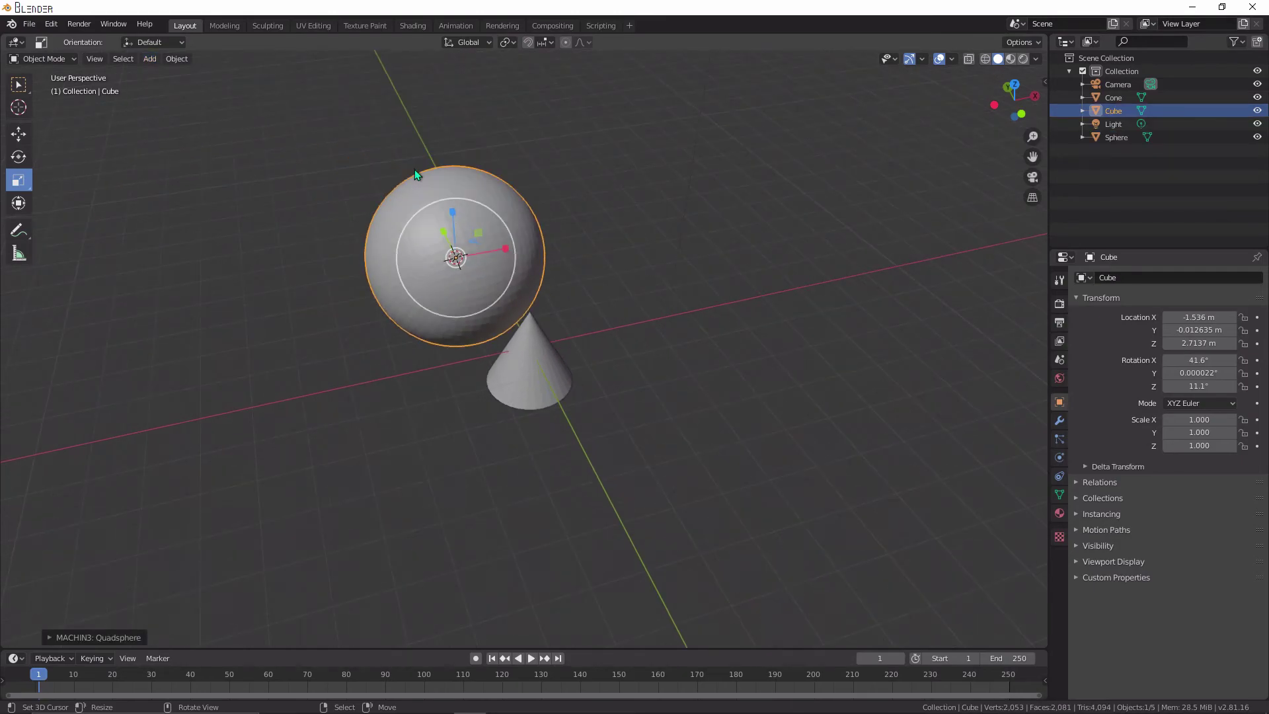
key(g)
click(541, 175)
- Delete the quad sphere object named Cube and reselect the remaining UV sphere
scroll(513, 194, up, 3)
middle_drag(375, 175, 386, 97)
scroll(628, 104, down, 1)
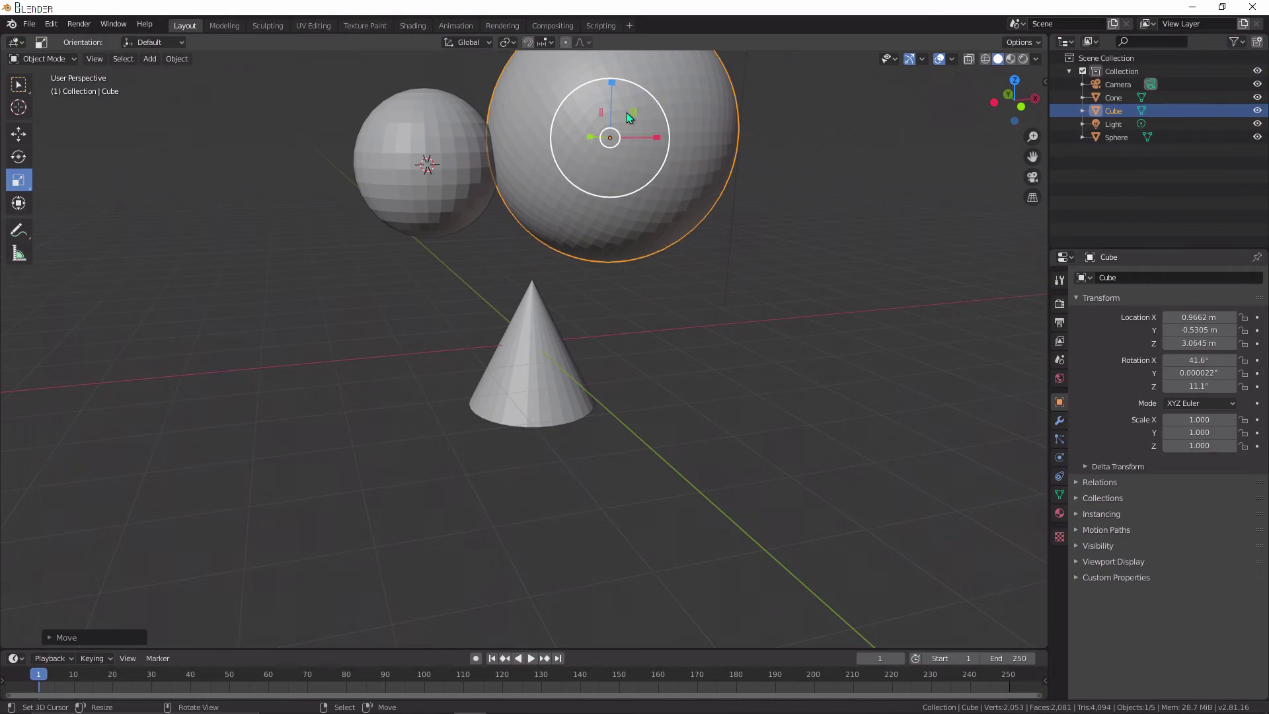
key(x)
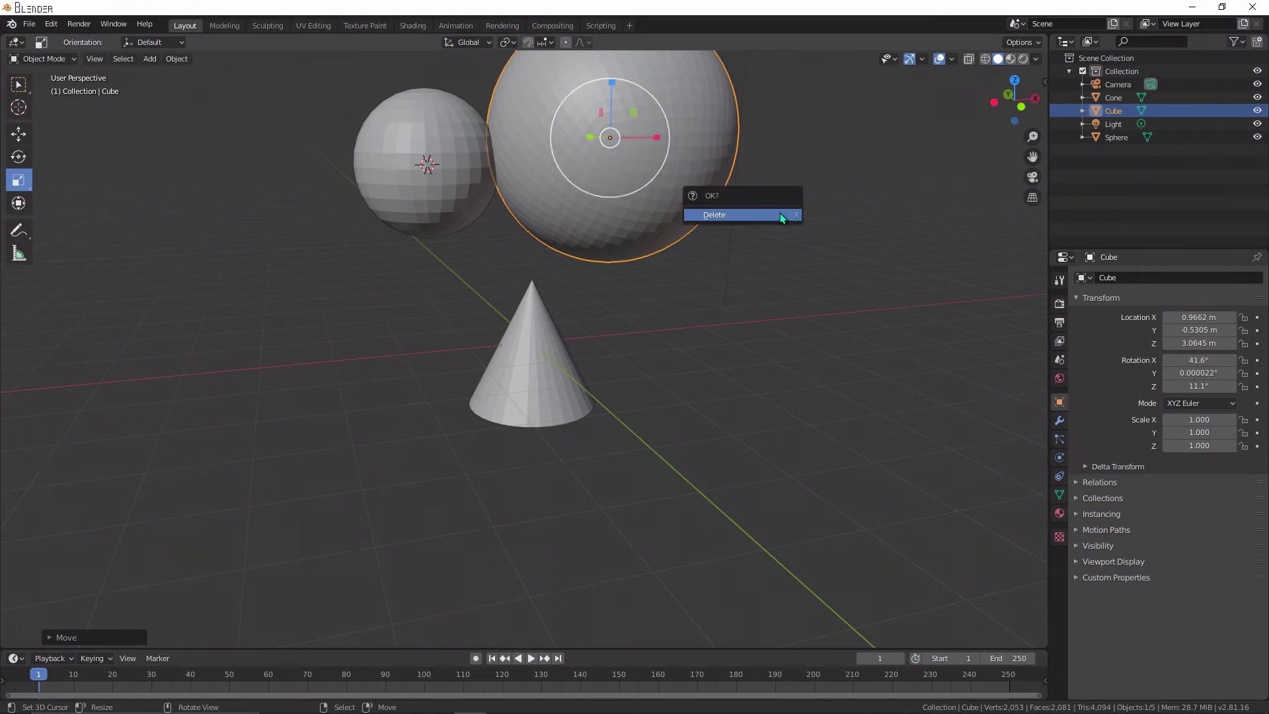
click(780, 213)
click(479, 178)
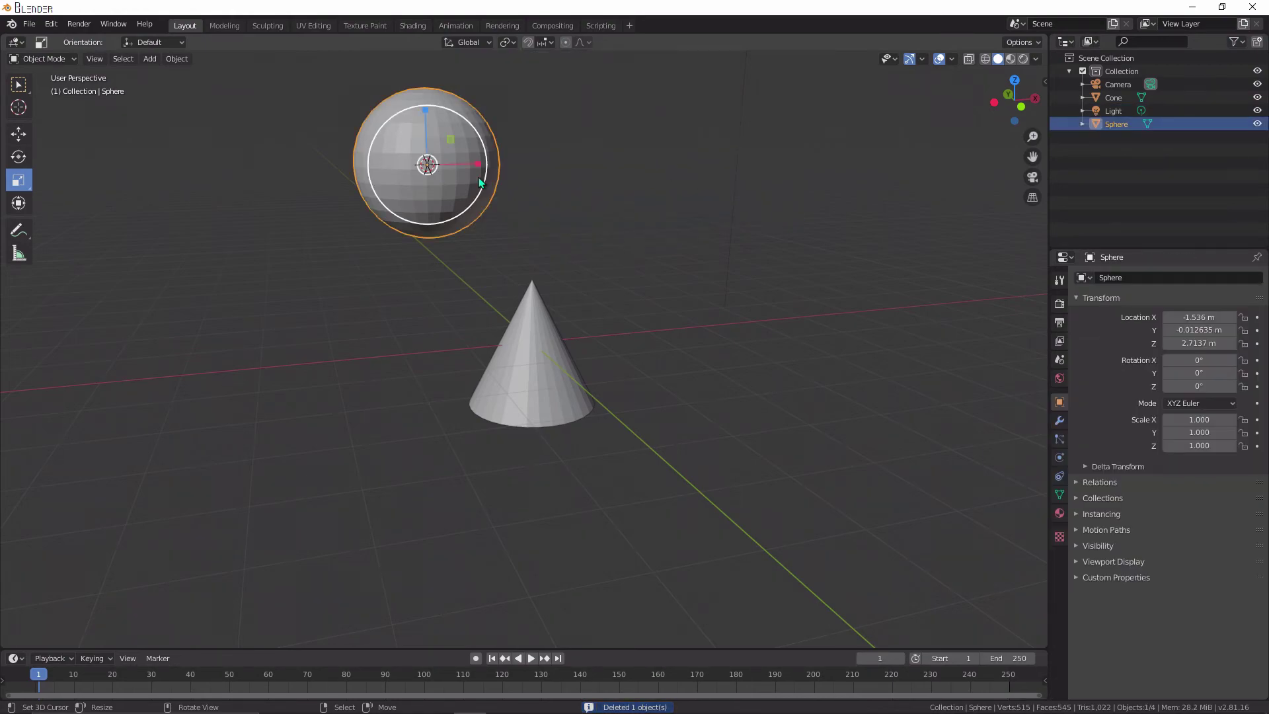
- Switch the sphere into Edit Mode, zoom in on its 482-vertex mesh, and deselect all
scroll(538, 186, down, 2)
scroll(512, 163, down, 2)
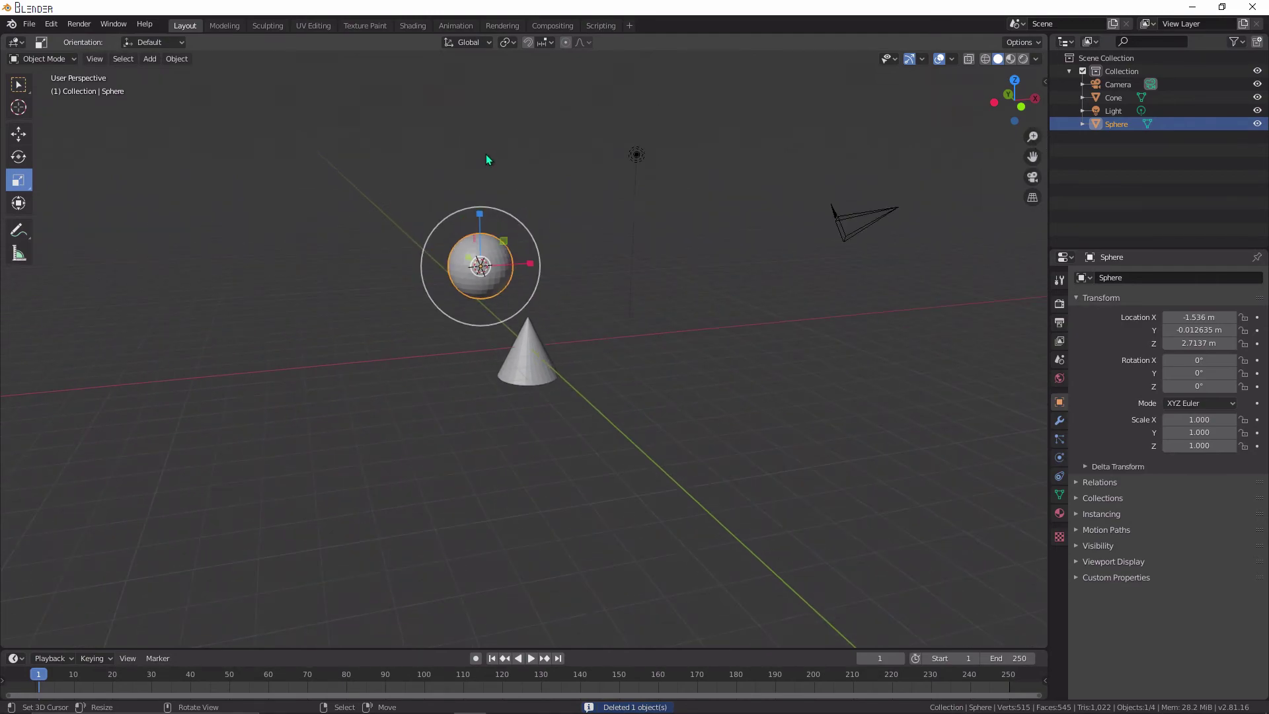
middle_drag(487, 158, 525, 207)
scroll(524, 207, up, 3)
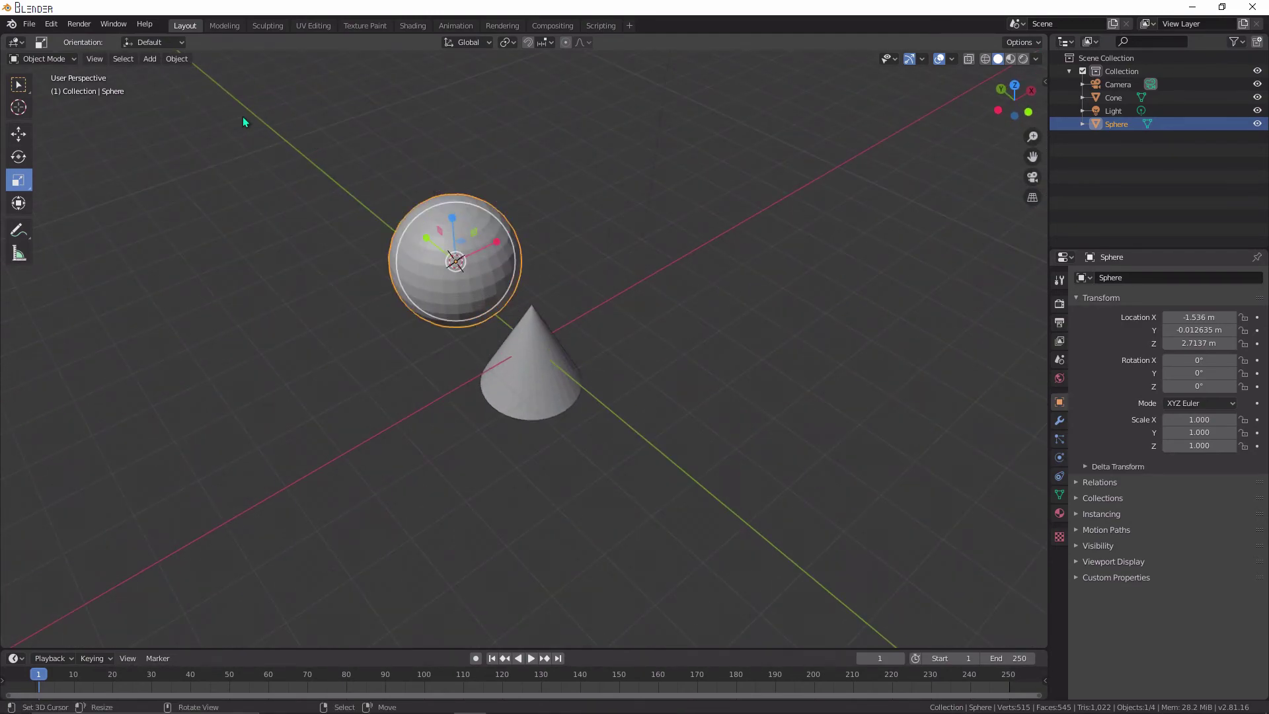
click(44, 59)
click(44, 89)
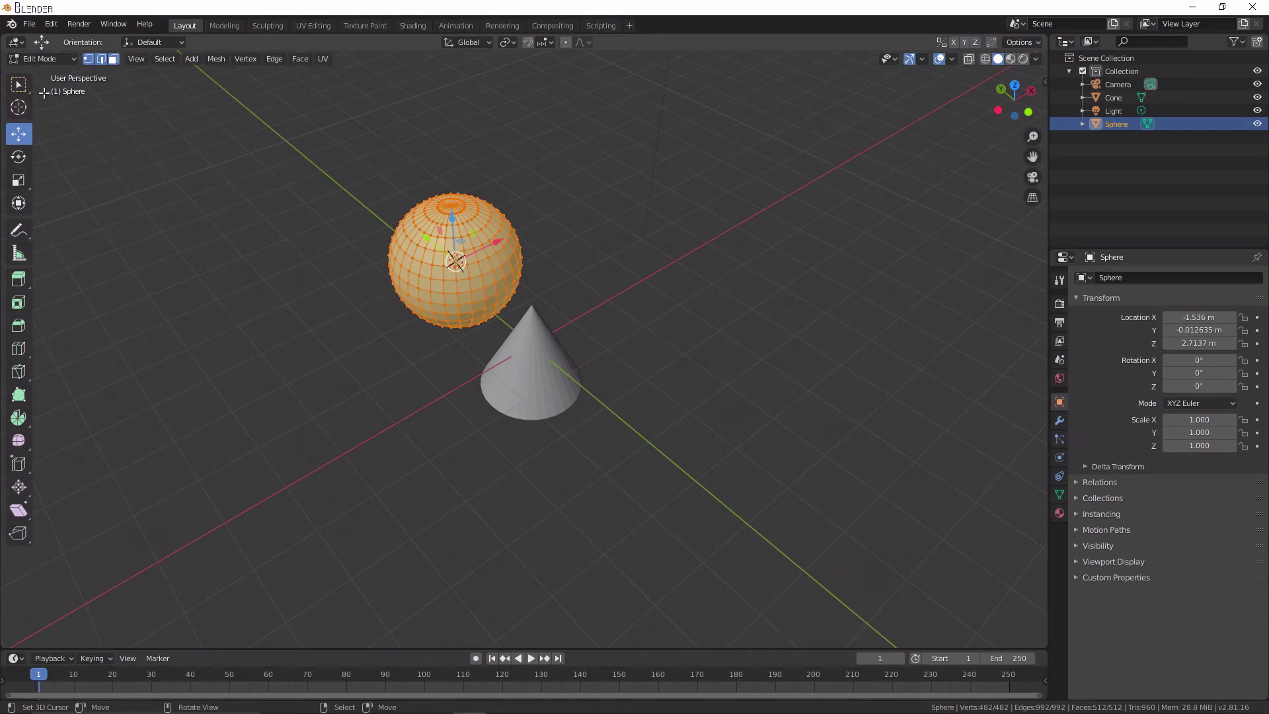
scroll(183, 237, up, 1)
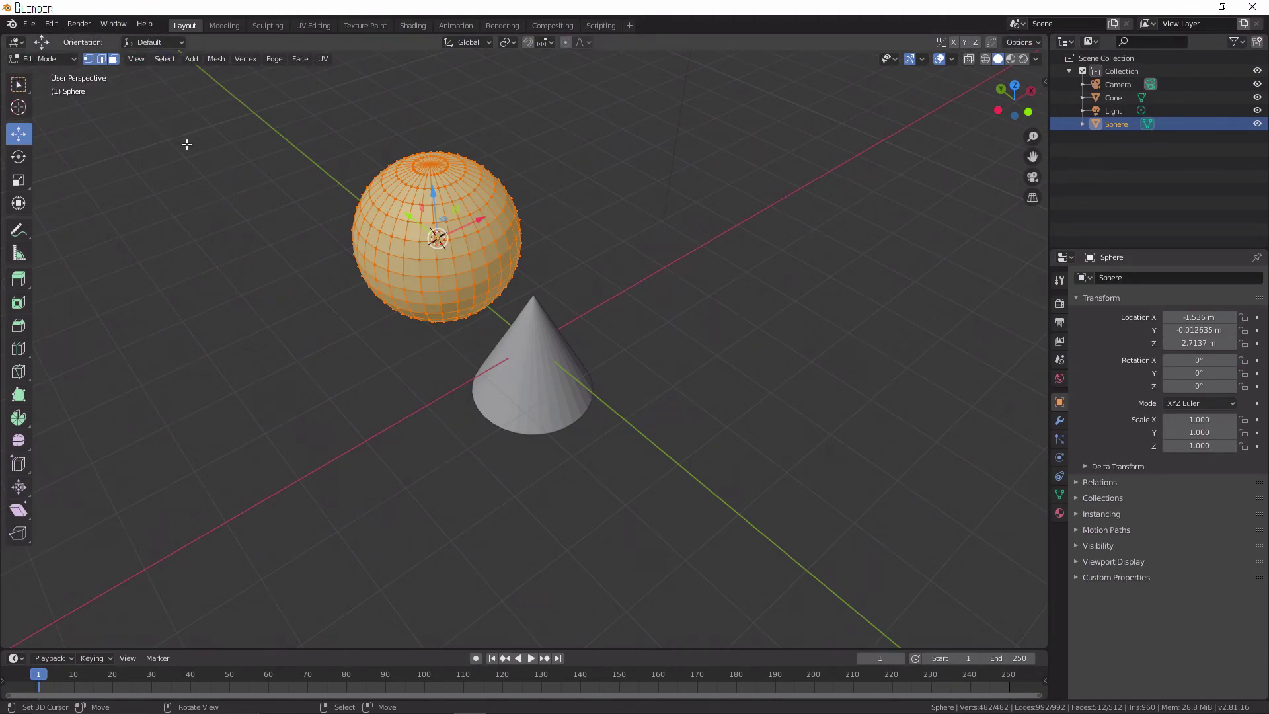
middle_drag(186, 143, 233, 170)
scroll(233, 170, up, 3)
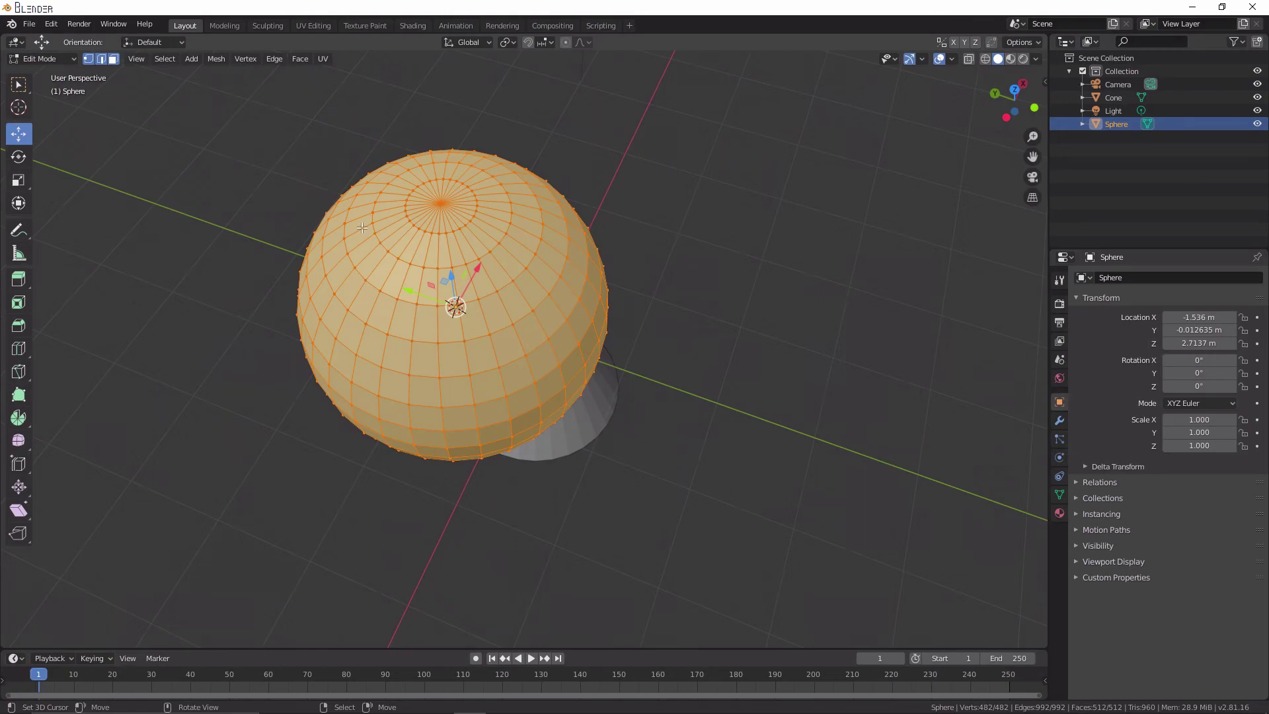
scroll(380, 258, up, 4)
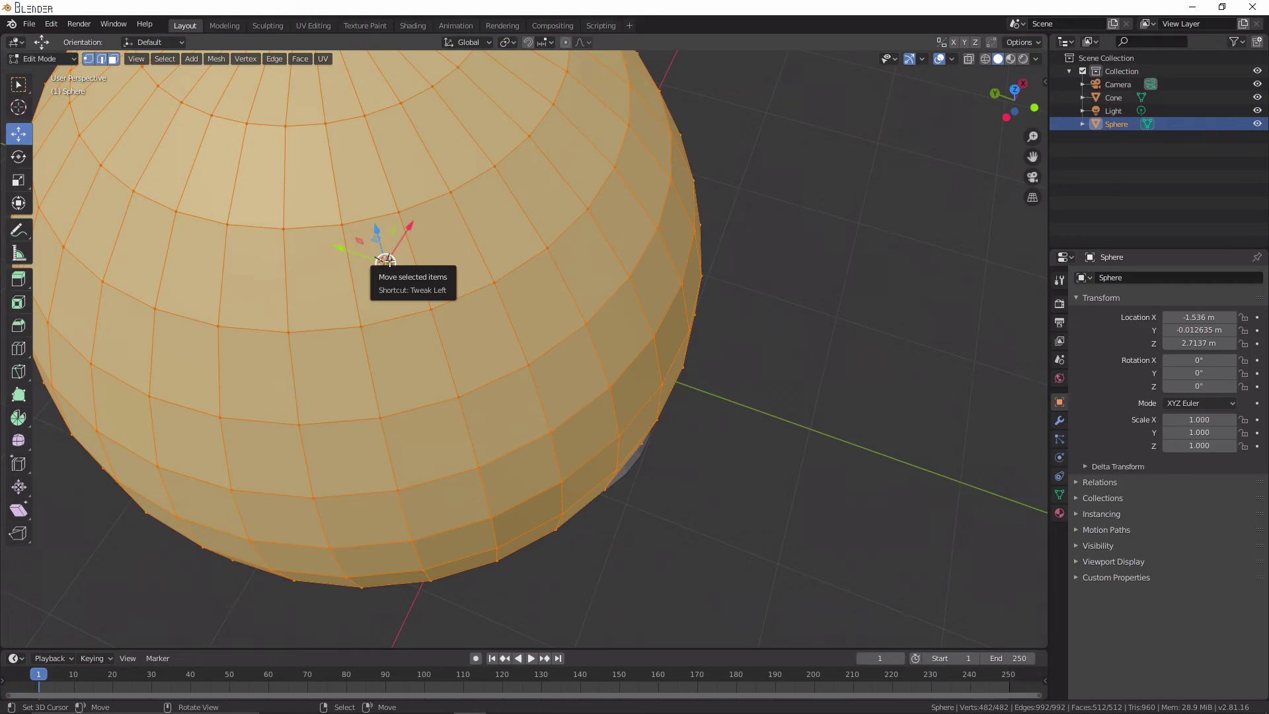
scroll(386, 261, down, 4)
middle_drag(387, 261, 445, 292)
scroll(438, 296, up, 2)
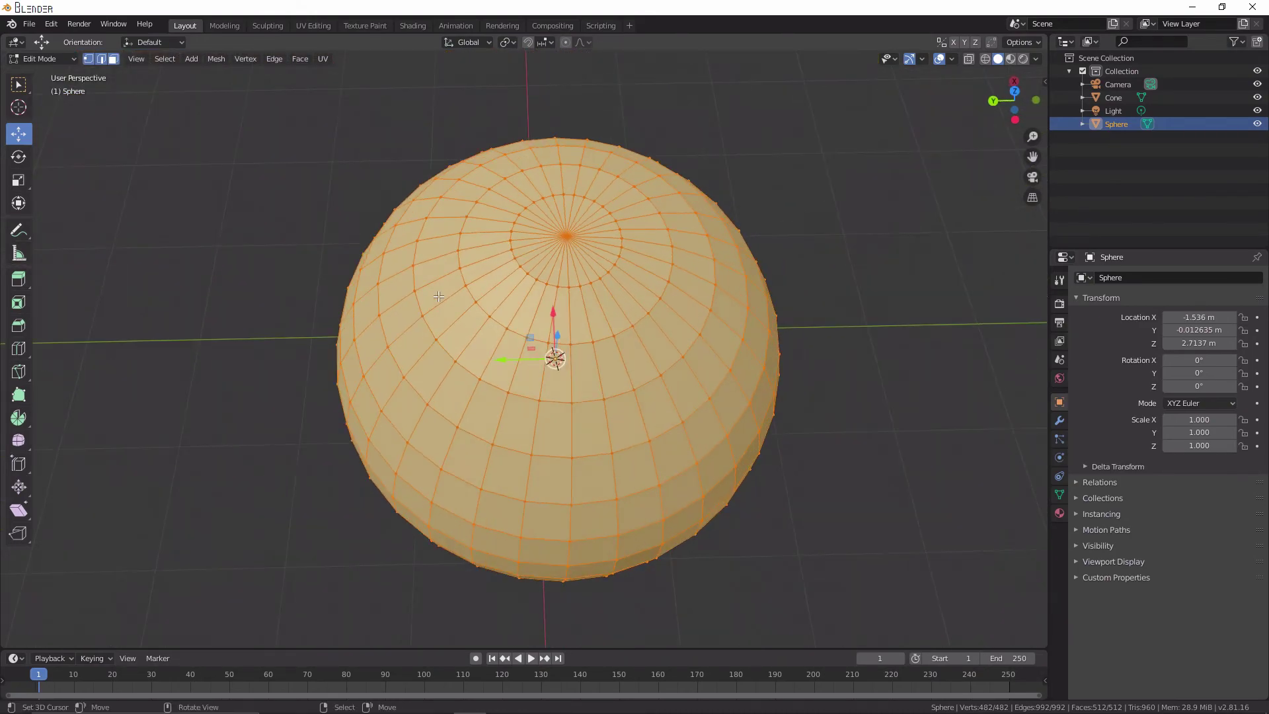
key(alt+a)
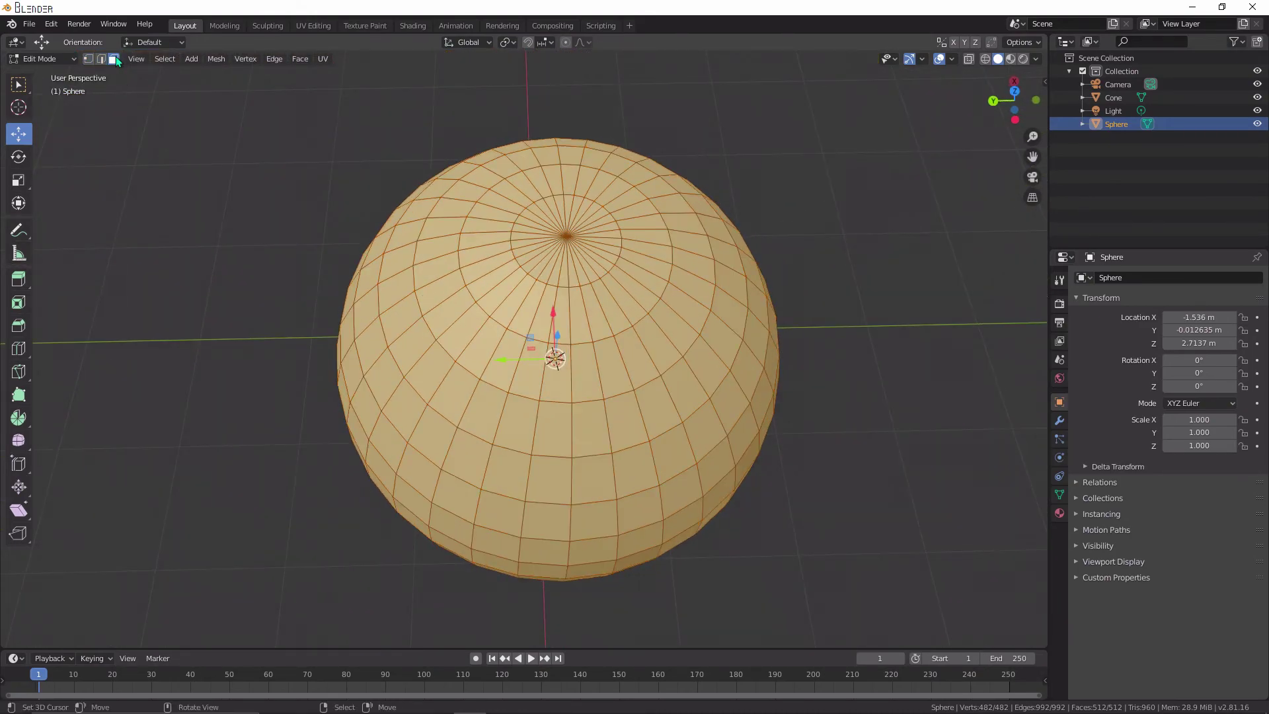
click(402, 316)
middle_drag(402, 316, 452, 334)
key(g)
click(314, 287)
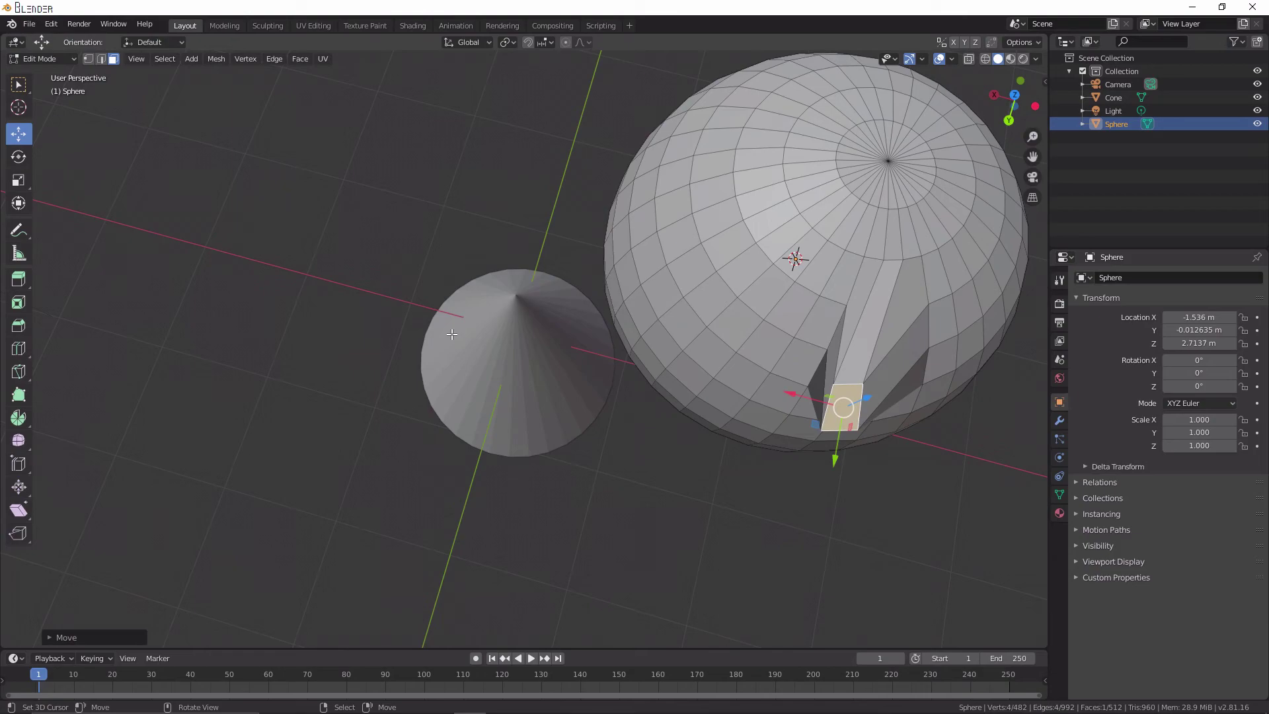
middle_drag(452, 334, 425, 315)
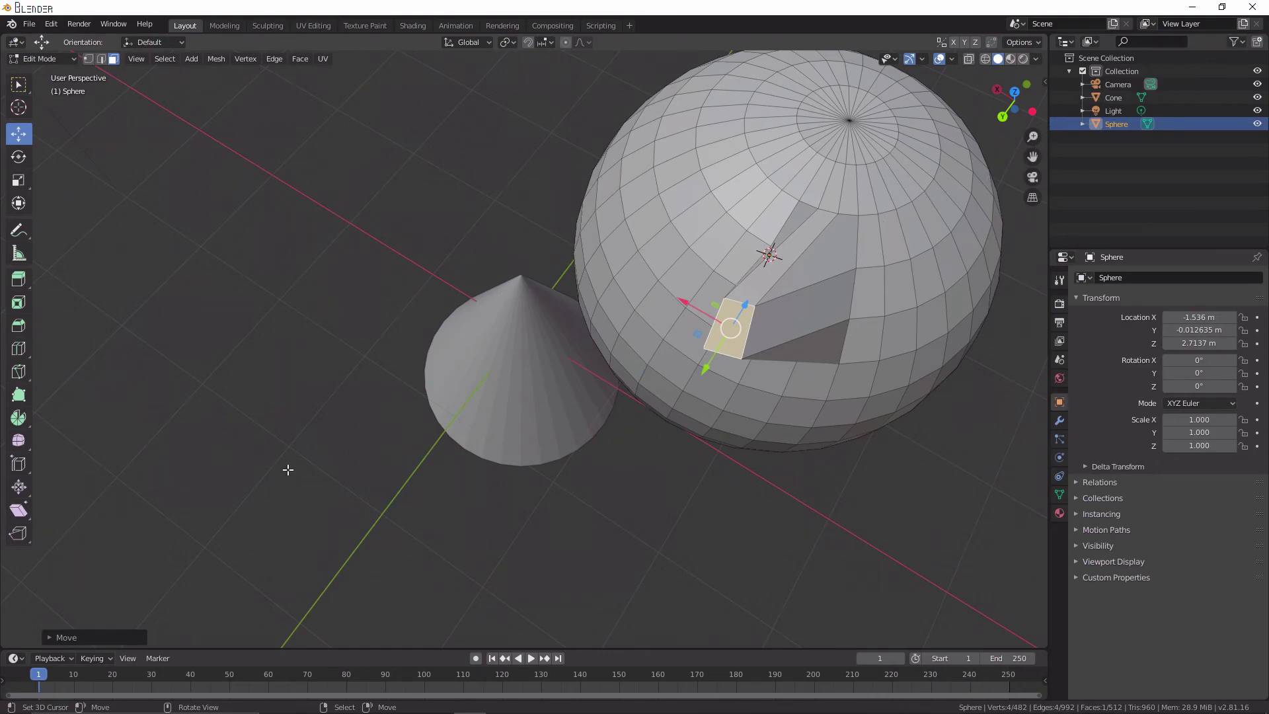
key(ctrl+z)
middle_drag(228, 447, 412, 373)
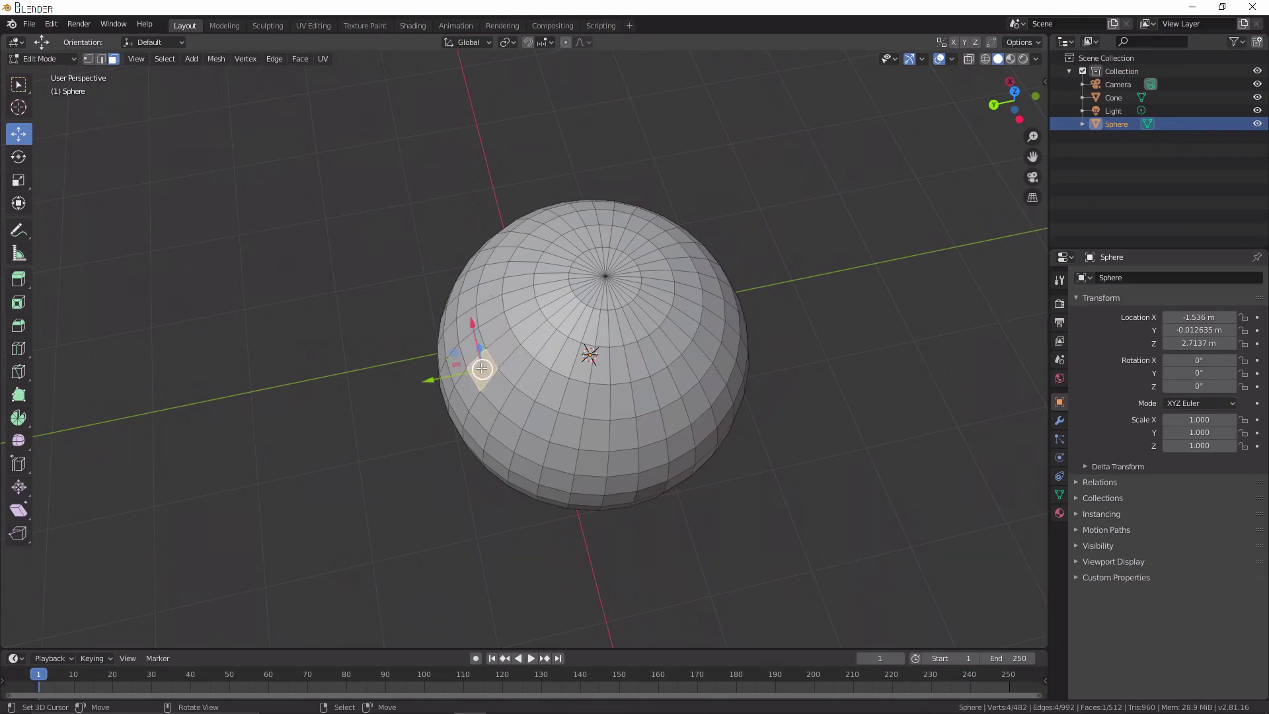
scroll(482, 368, up, 2)
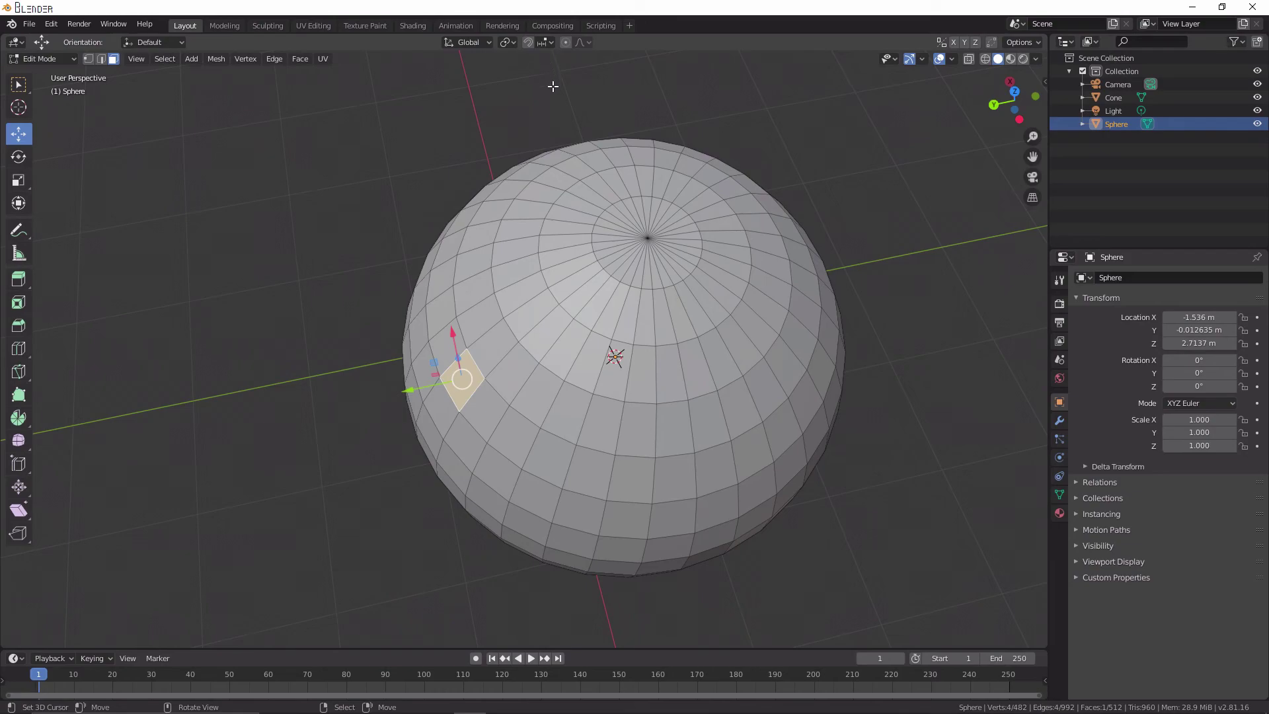
- Turn on proportional editing and pull the selected face outward into a smooth bulge
click(567, 43)
middle_drag(464, 325, 466, 271)
key(g)
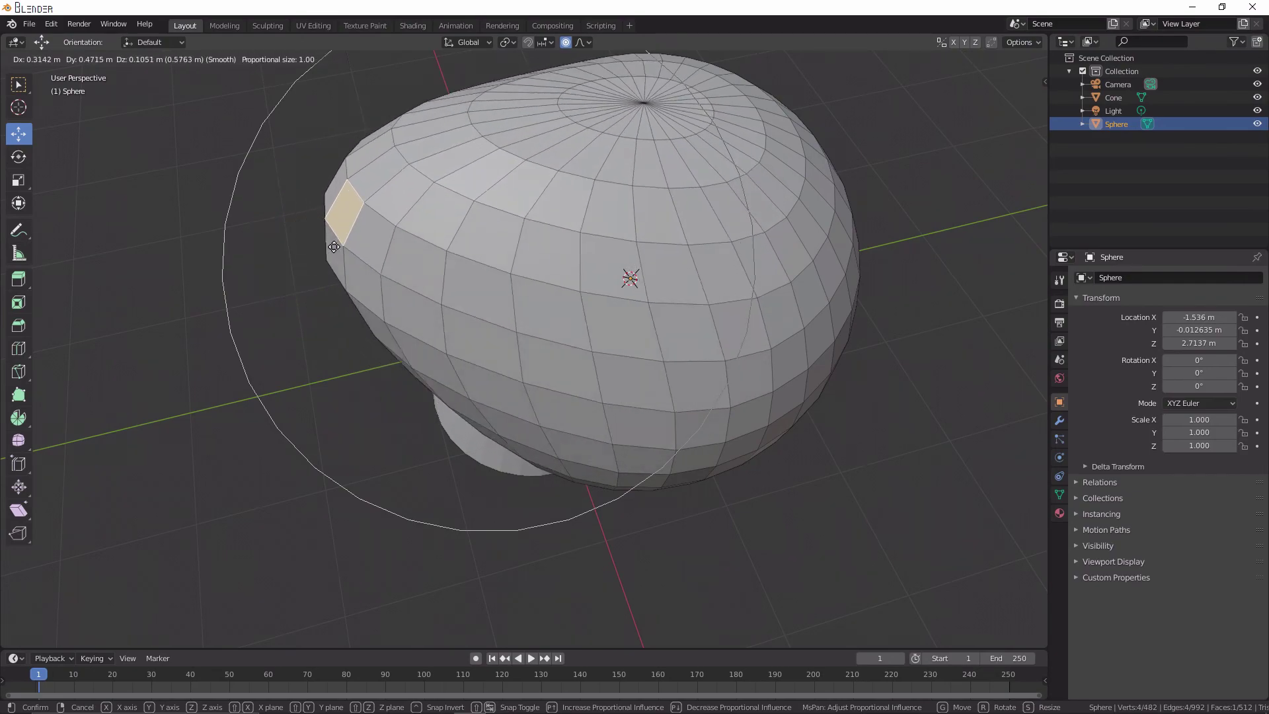
click(293, 271)
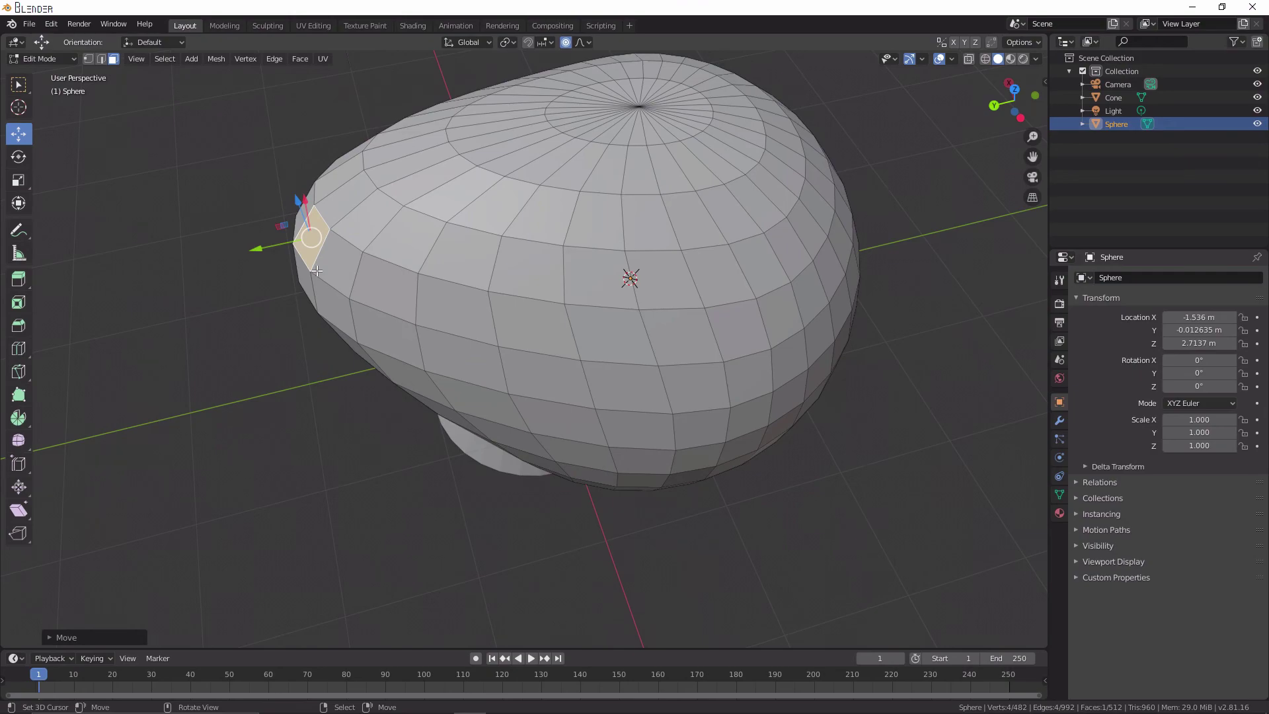
- Move another sphere vertex with proportional falloff to push it into a three-cornered shape
middle_drag(278, 287, 334, 285)
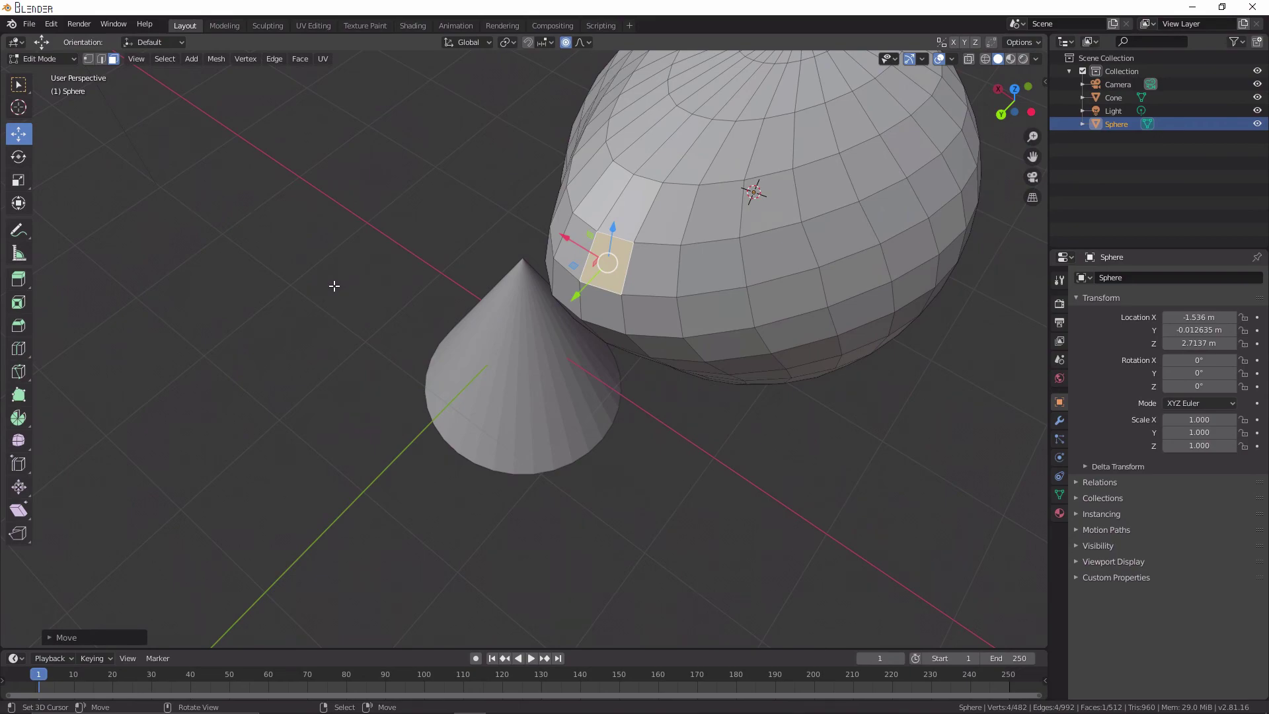
middle_drag(334, 286, 641, 256)
middle_drag(693, 297, 686, 270)
drag(686, 270, 724, 247)
middle_drag(723, 247, 436, 212)
click(404, 208)
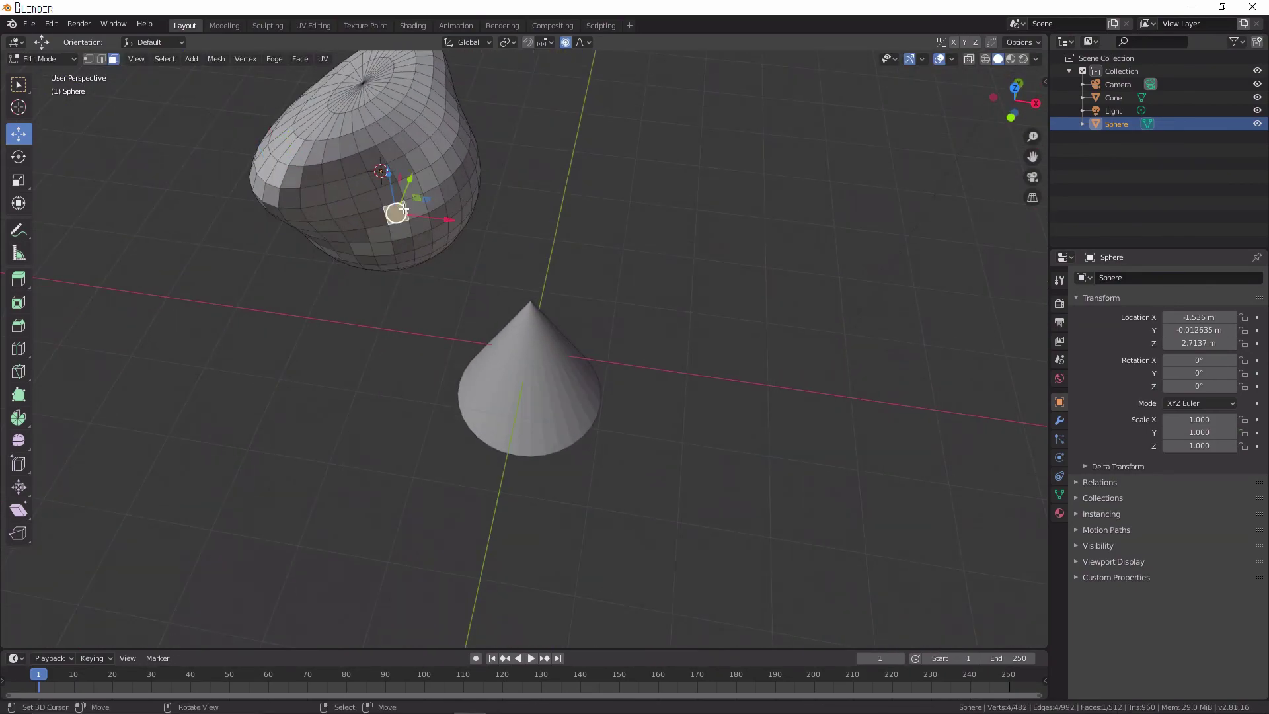
key(g)
click(498, 287)
middle_drag(498, 288, 454, 227)
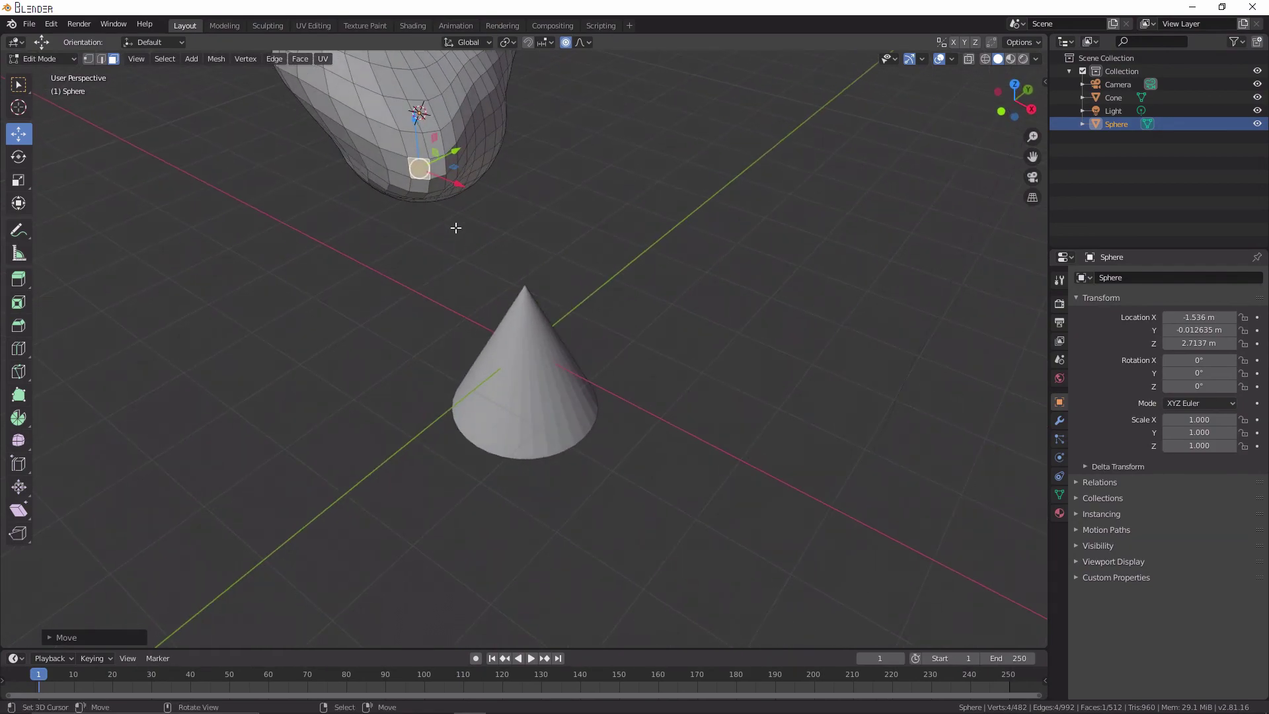
middle_drag(476, 173, 529, 369)
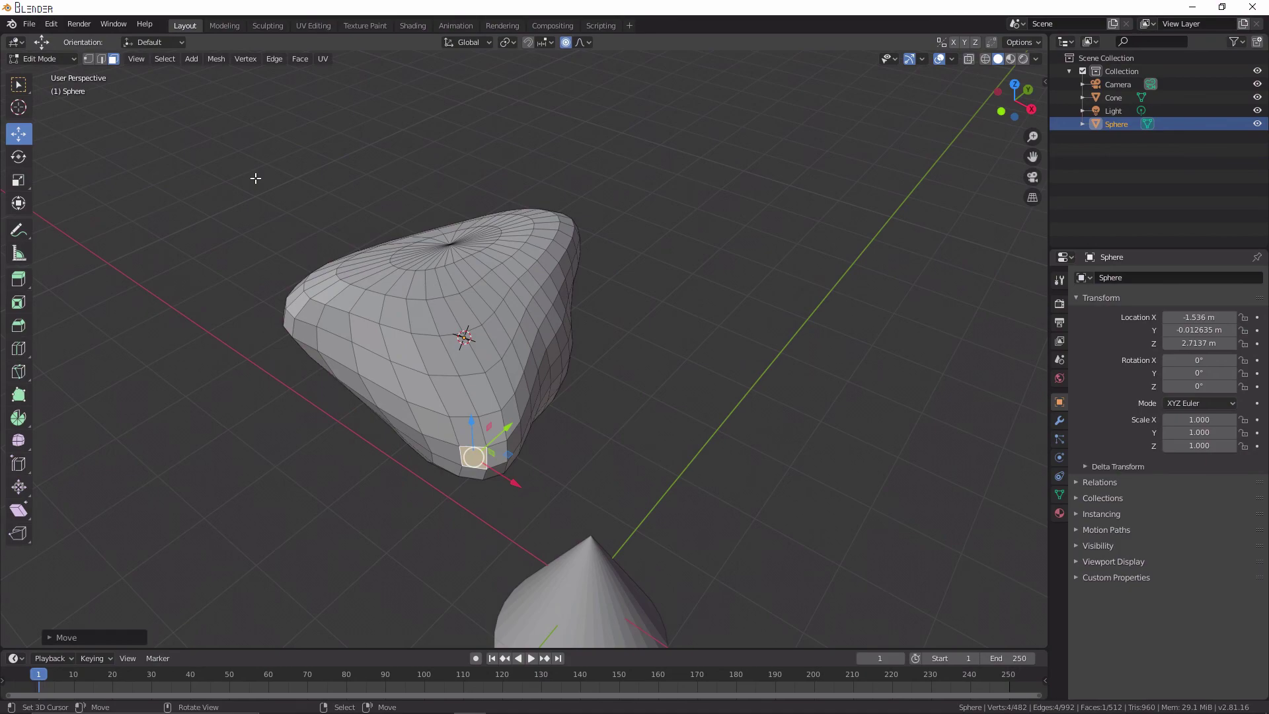
- Drag a vertex near the blob's centre up and to the right with proportional falloff
click(469, 311)
middle_drag(423, 343, 480, 296)
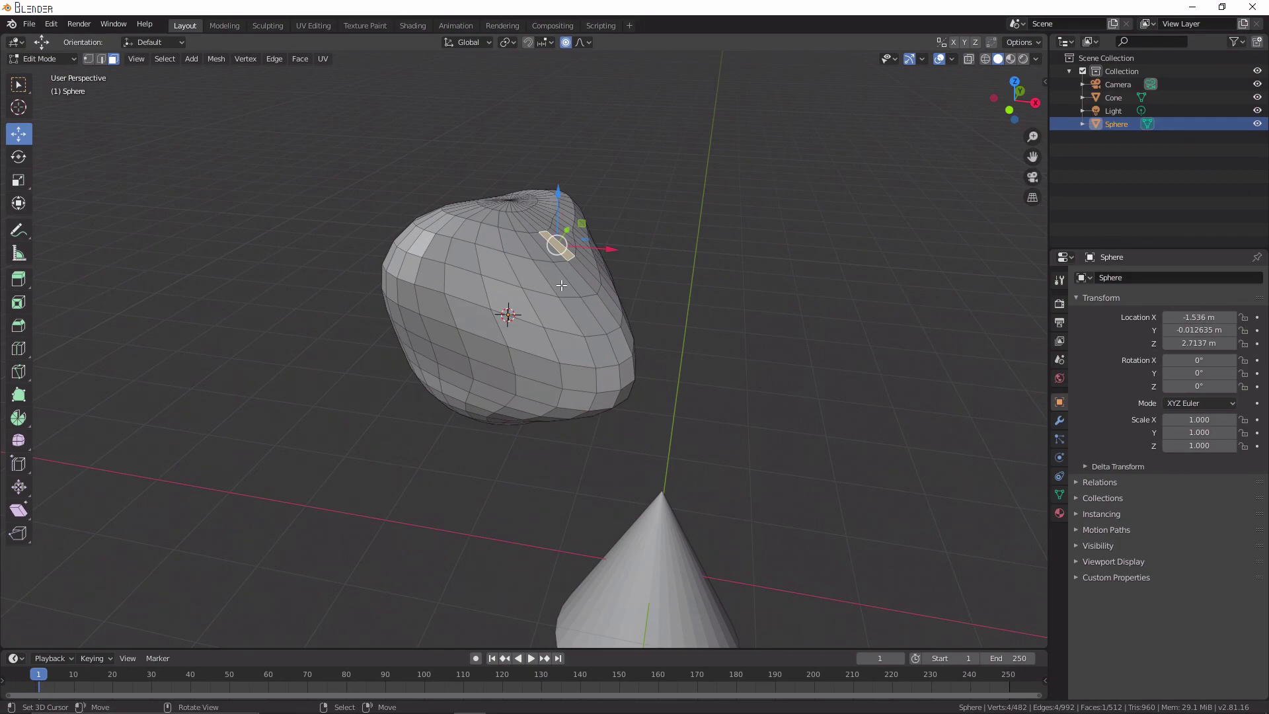
key(g)
click(599, 230)
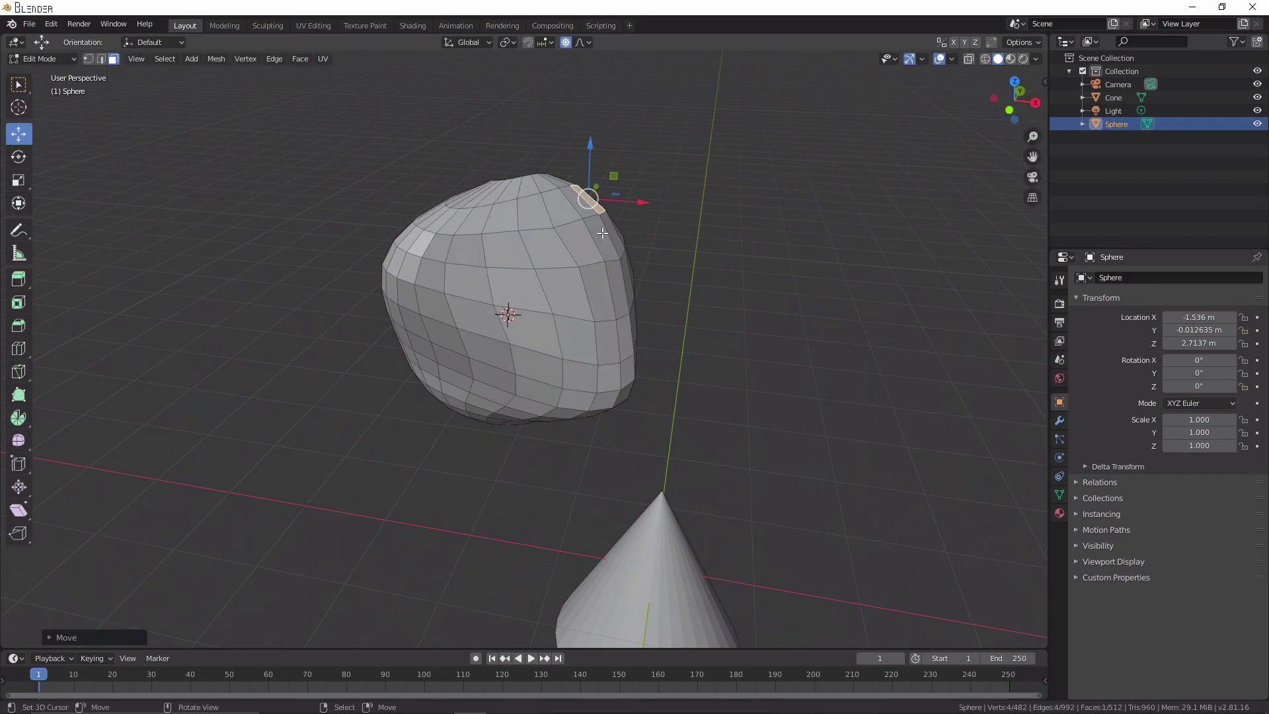
click(49, 60)
- Switch back to Object Mode and delete the deformed sphere, keeping the cone
click(49, 74)
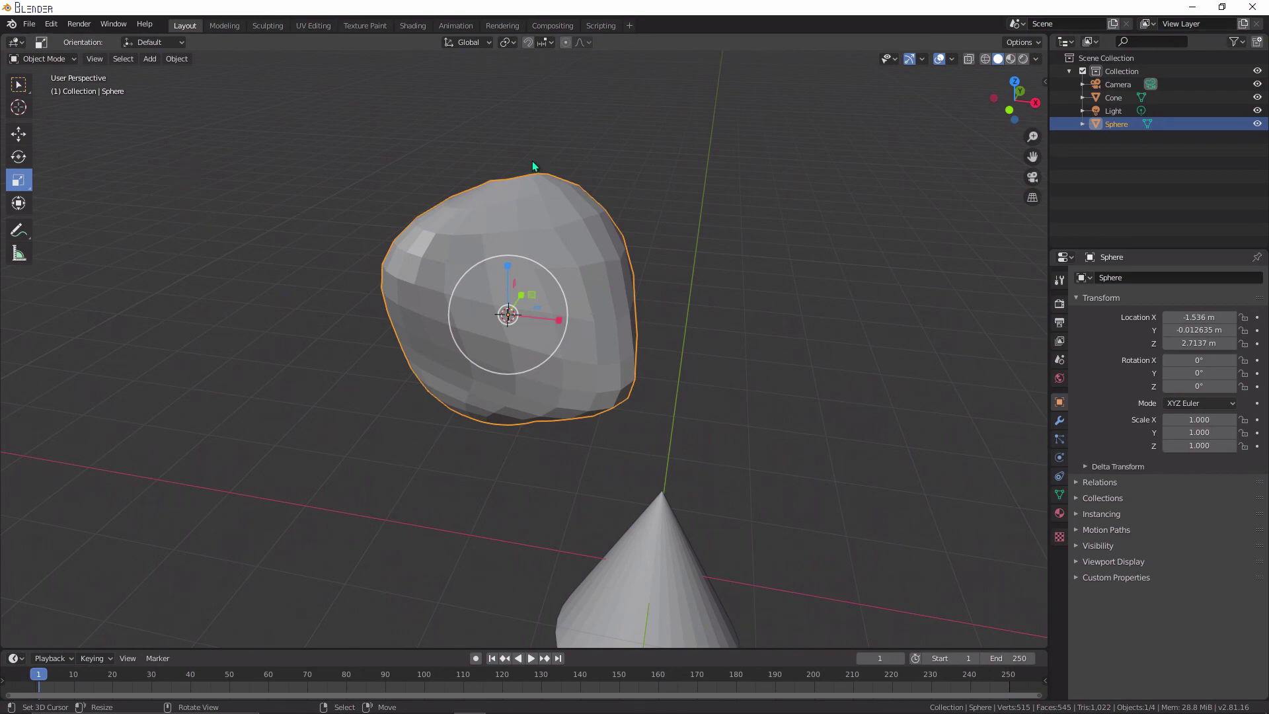
key(Delete)
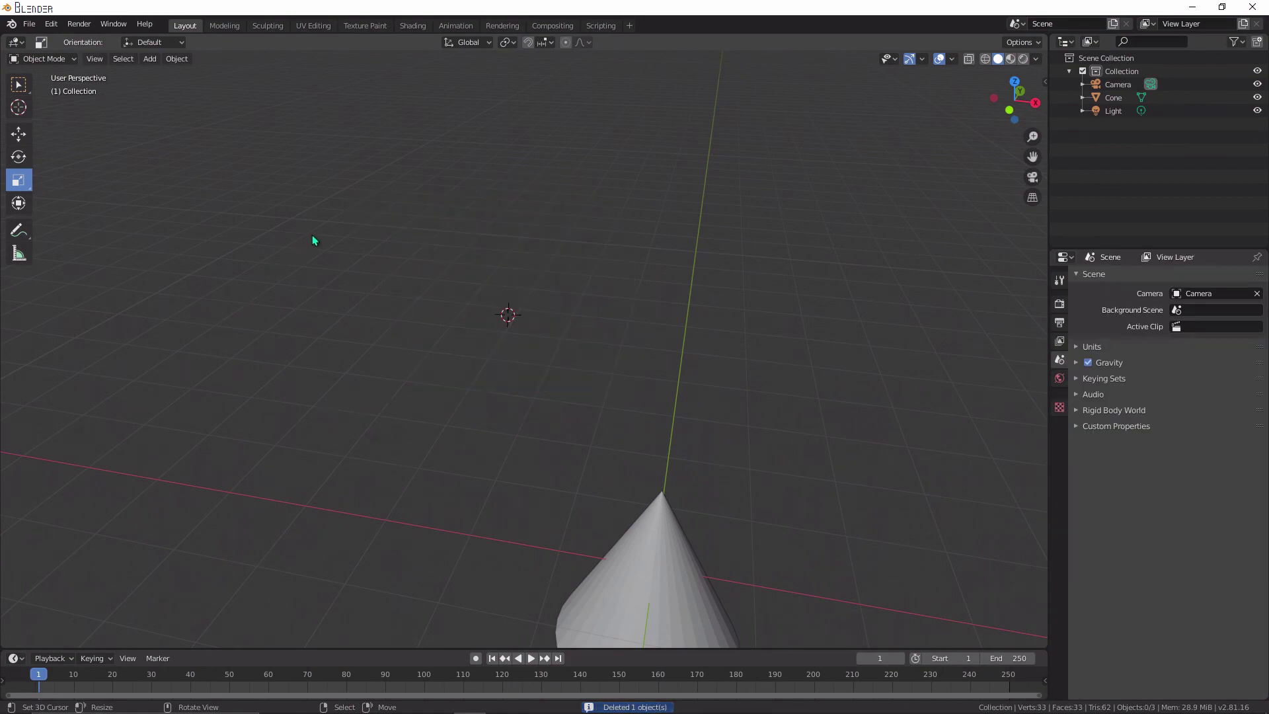